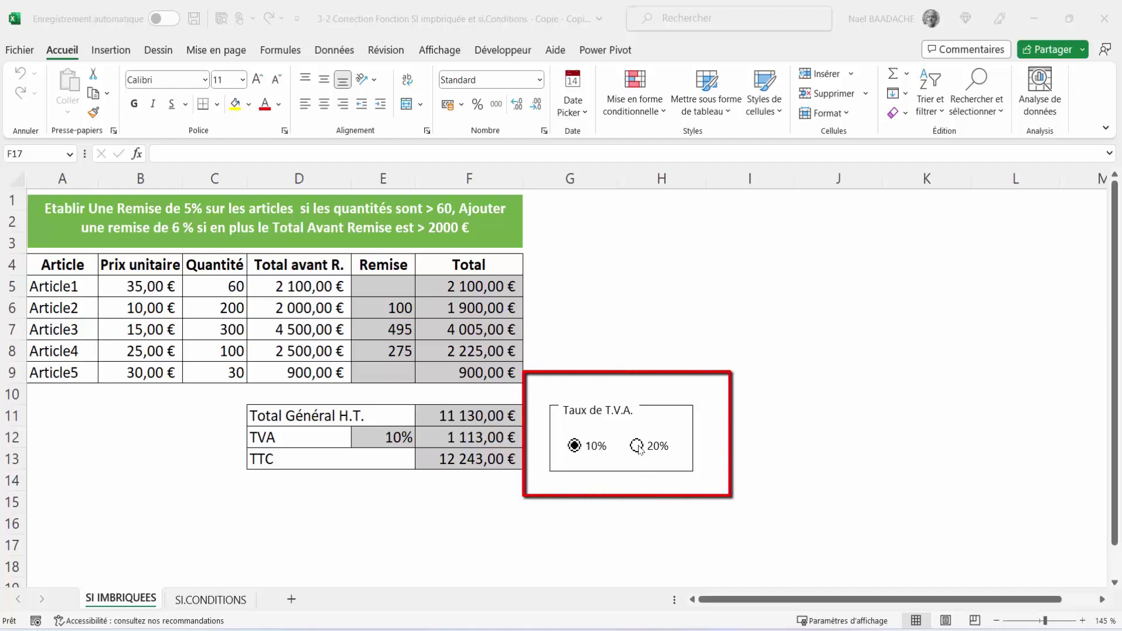
Switch the VAT rate to 20% and back to 10%, then review the empty Remise cells and quantities C5:C7
click(637, 446)
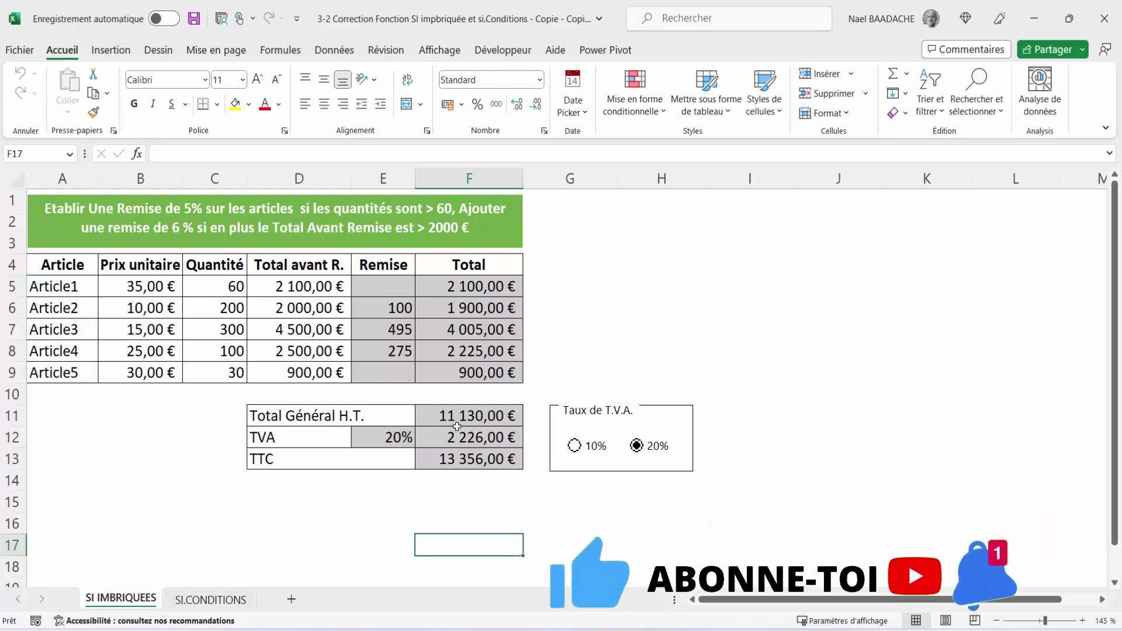
click(575, 447)
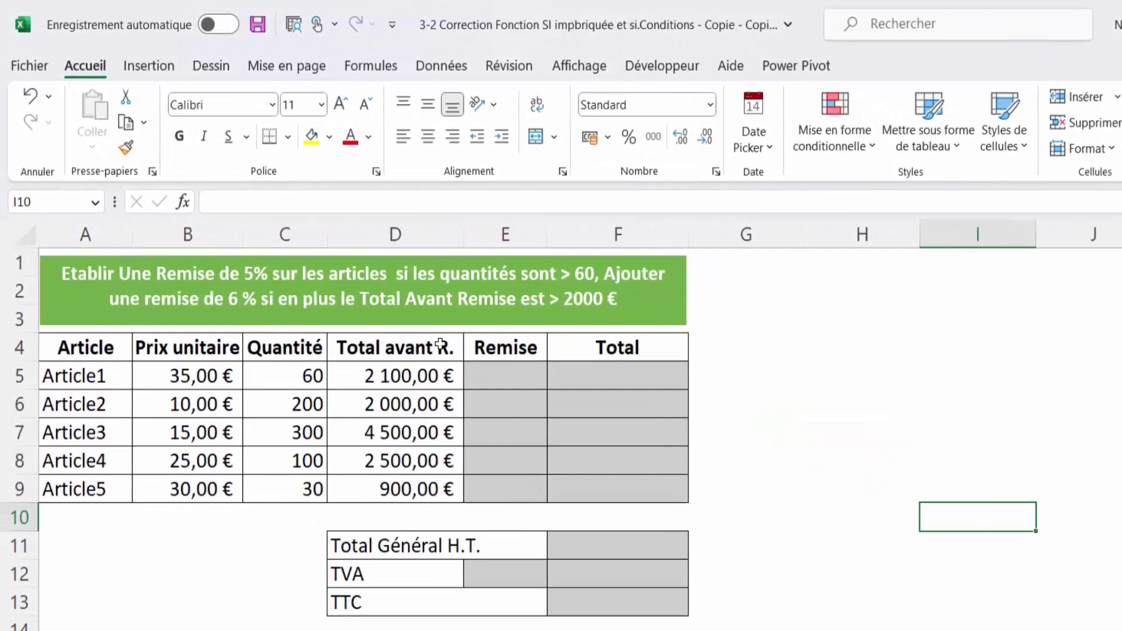
drag(496, 373, 495, 488)
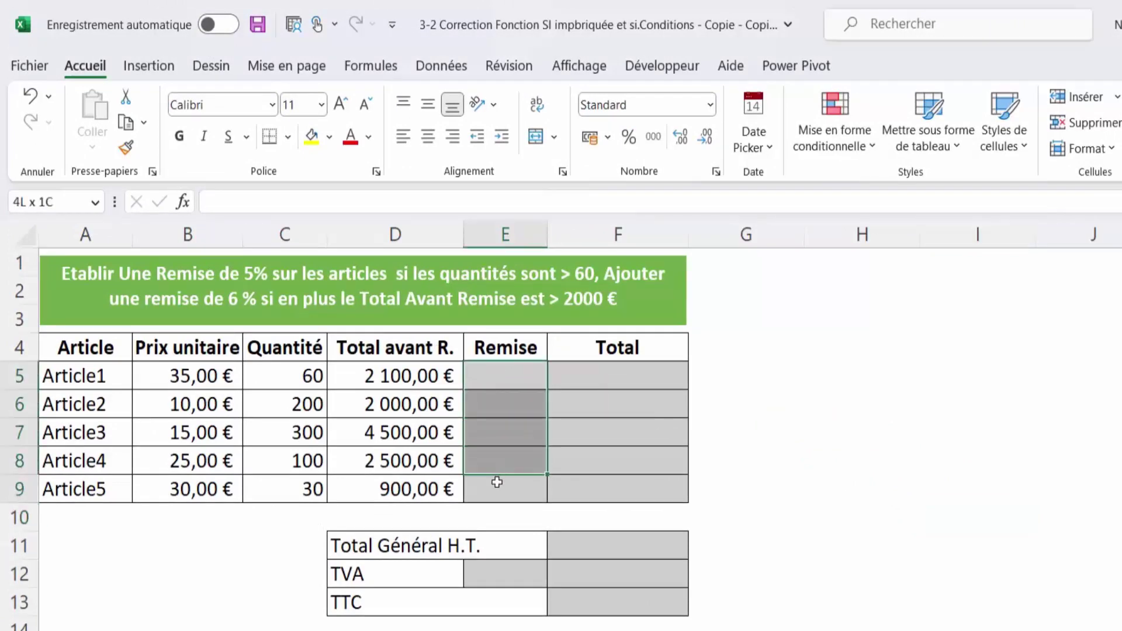
click(286, 376)
drag(285, 376, 287, 432)
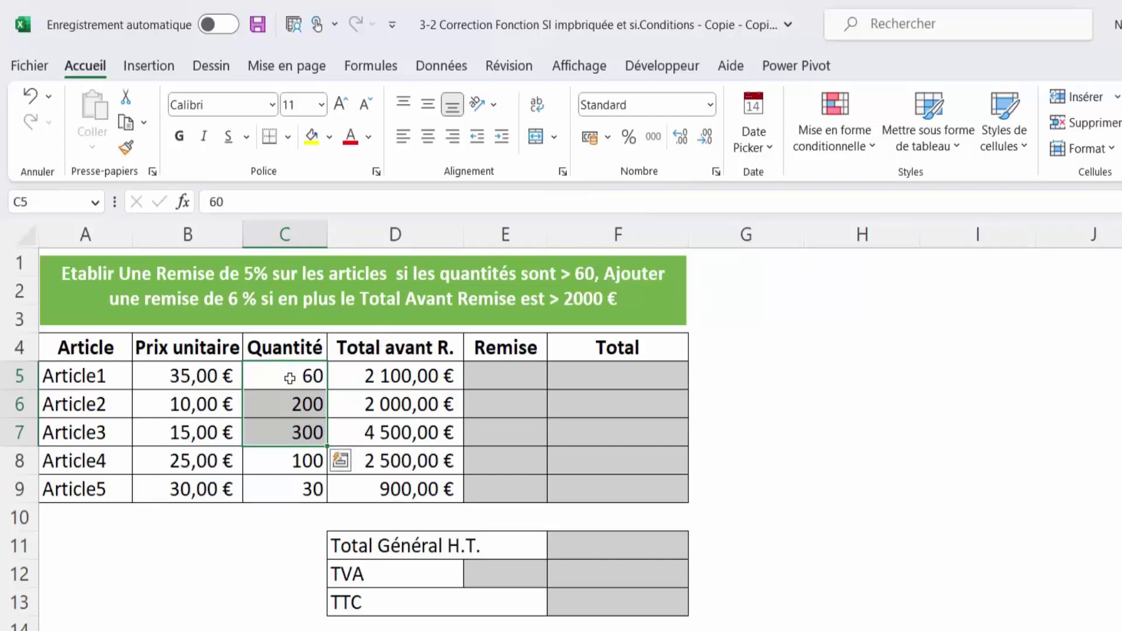
Check the D5 total formula and the > 2000 condition, then select the Remise cells E5:E9
click(413, 377)
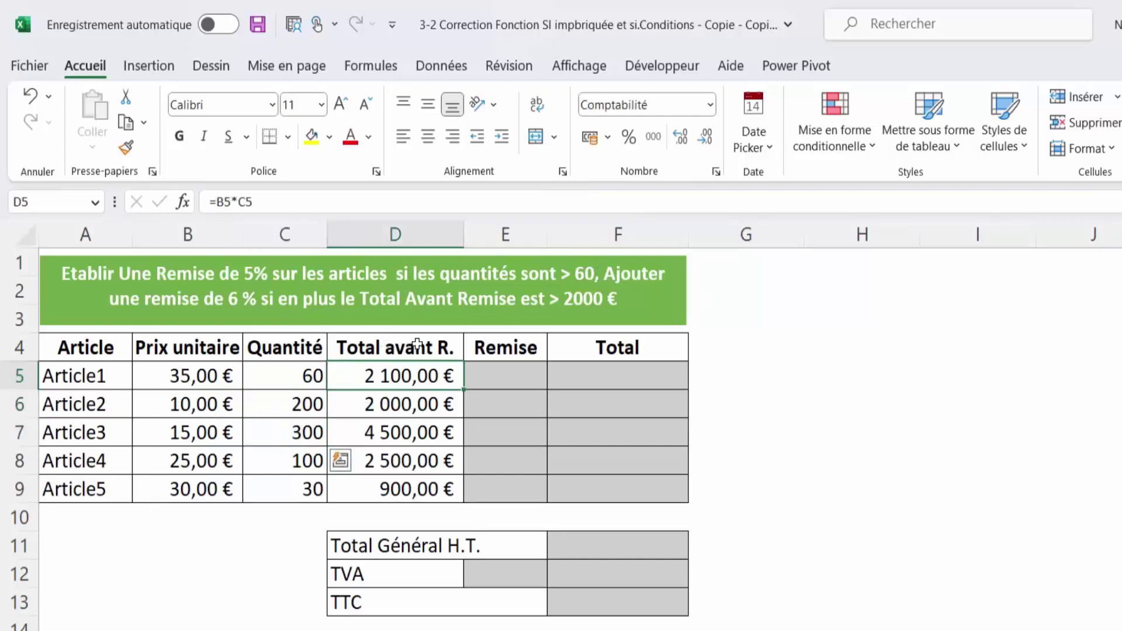
drag(548, 298, 608, 299)
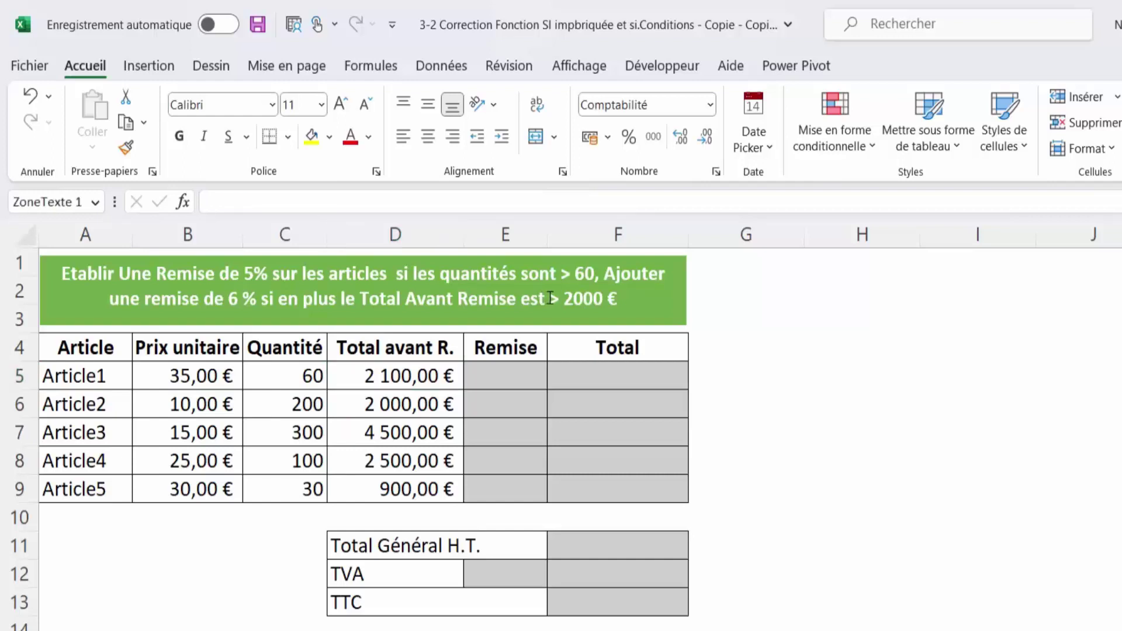
click(246, 300)
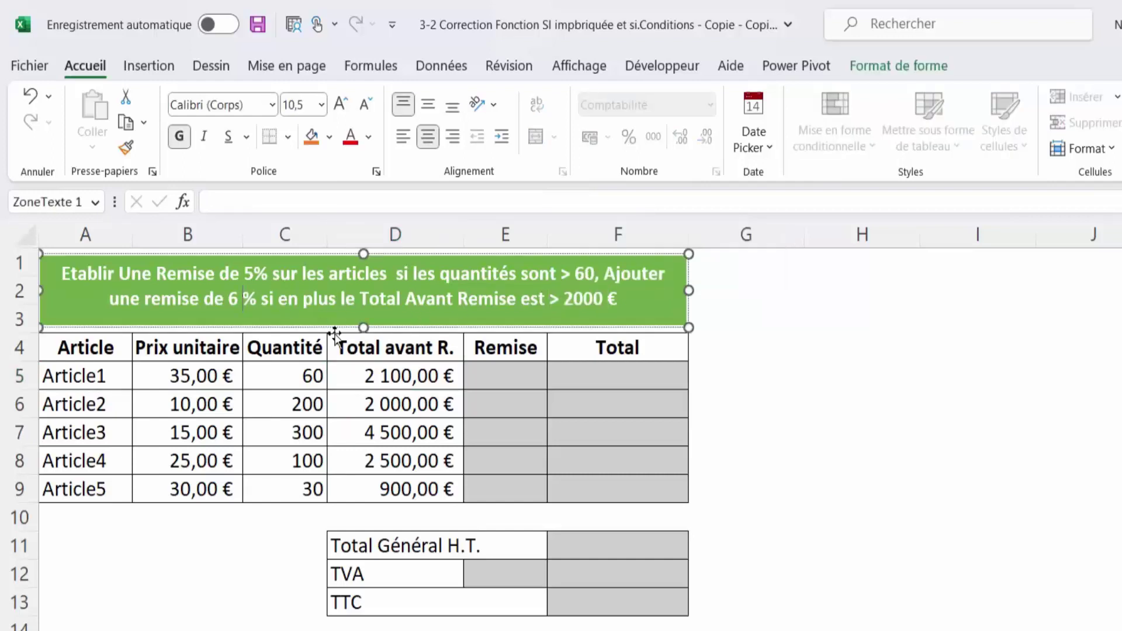
click(503, 378)
drag(503, 377, 382, 370)
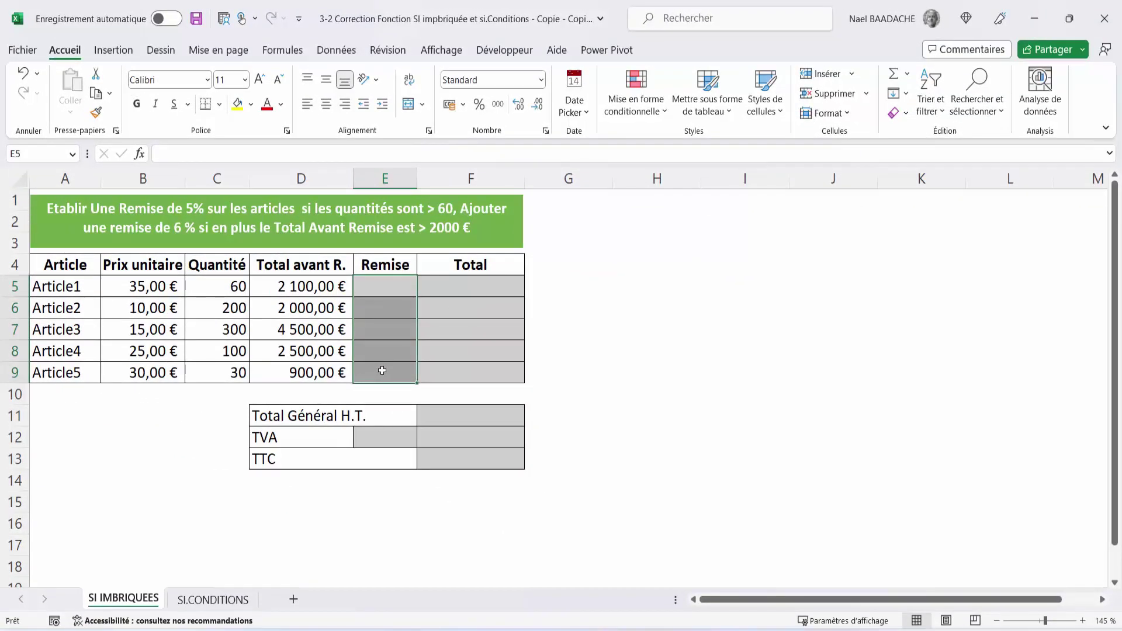
Fill E5:E9 with =SI(C5<=60;"";SI(ET(C5>60;D5<=2000);D5*5%;D5*11%)) using Ctrl+Enter
text(=si()
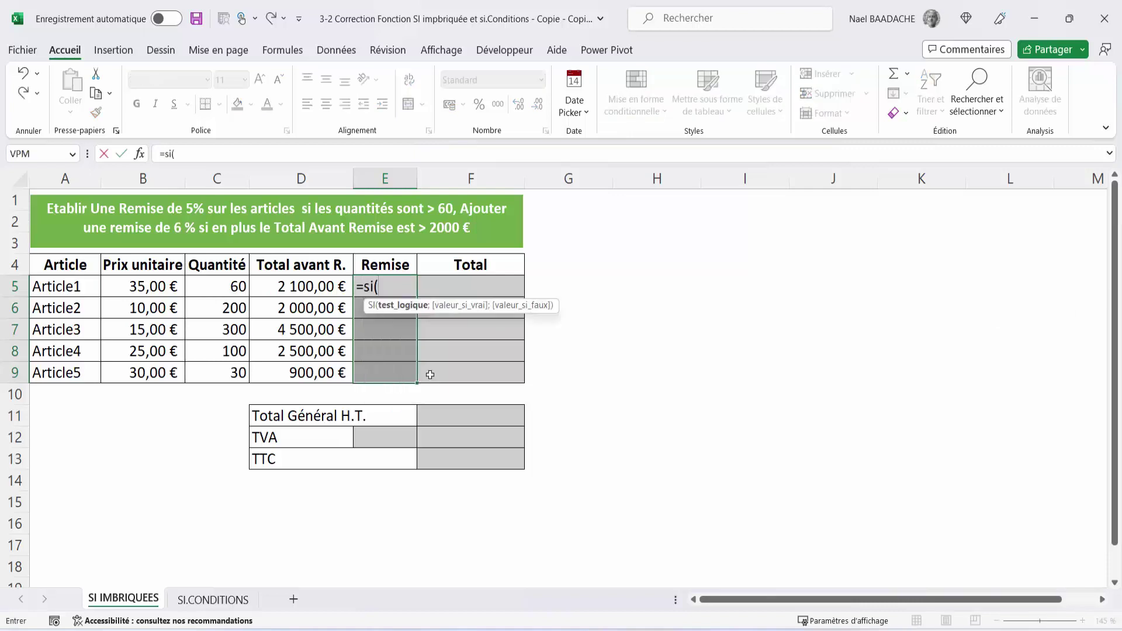
click(230, 287)
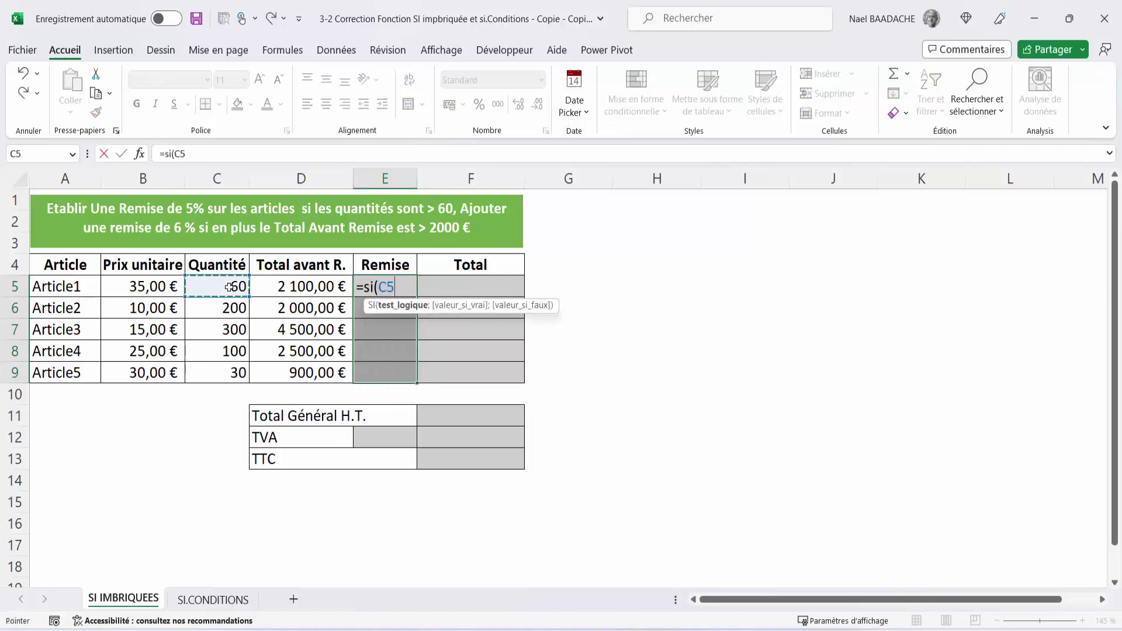
text(<)
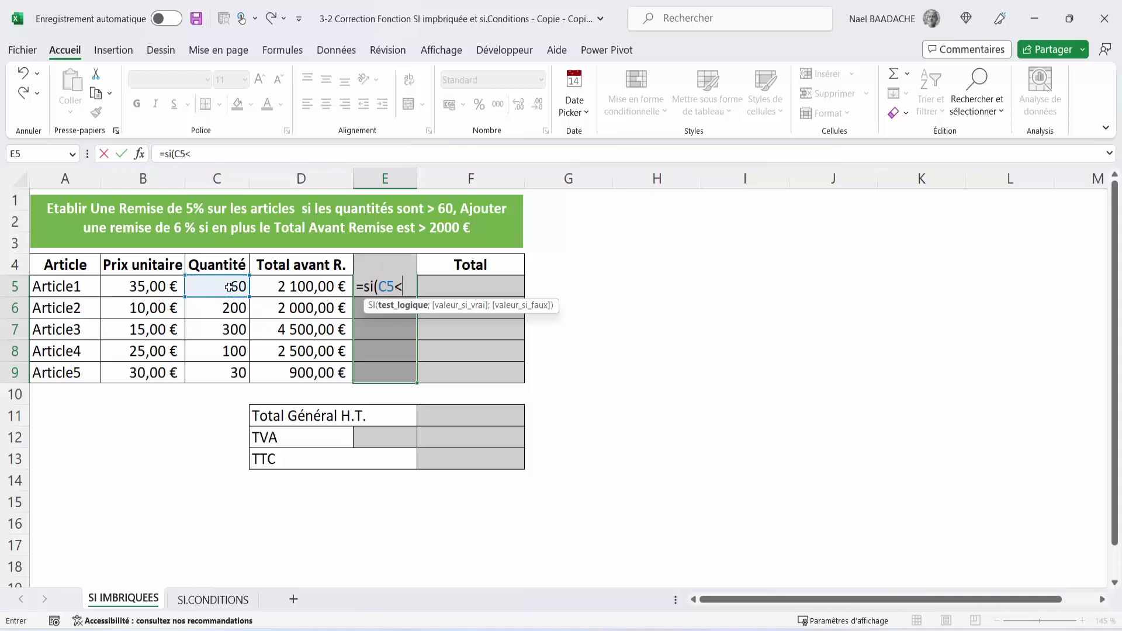
text(=6)
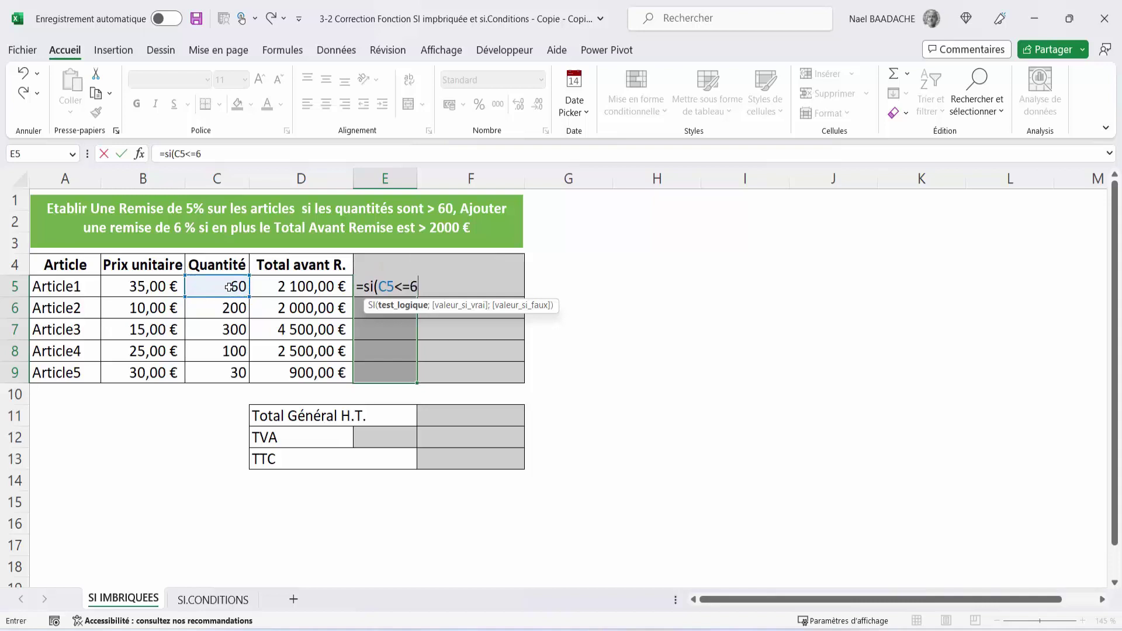
text(0;)
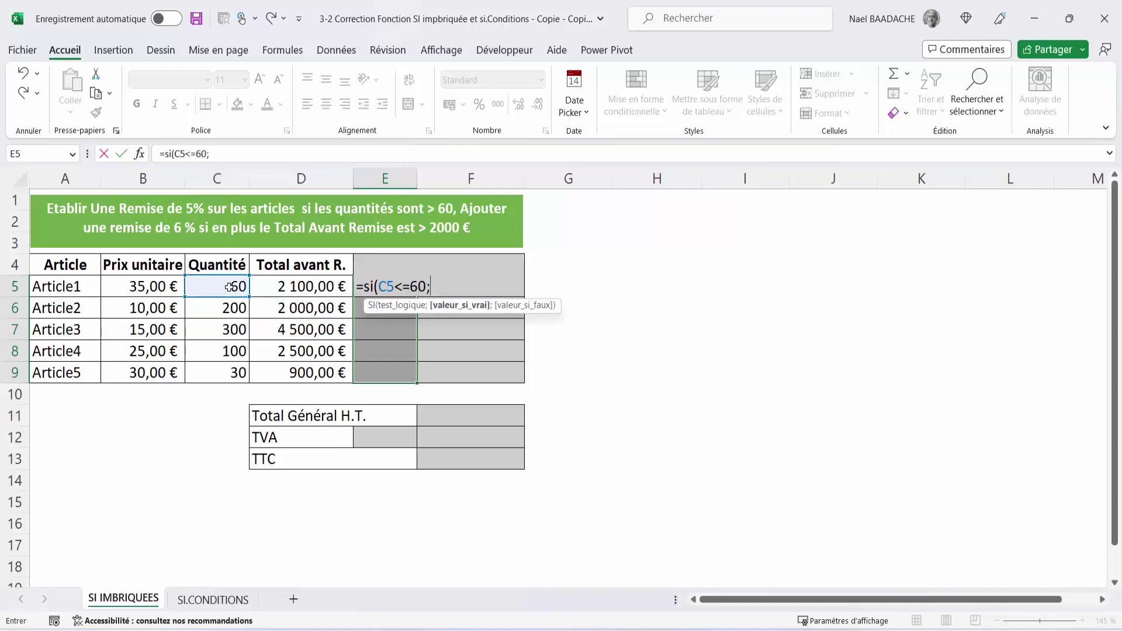
text(")
text(";)
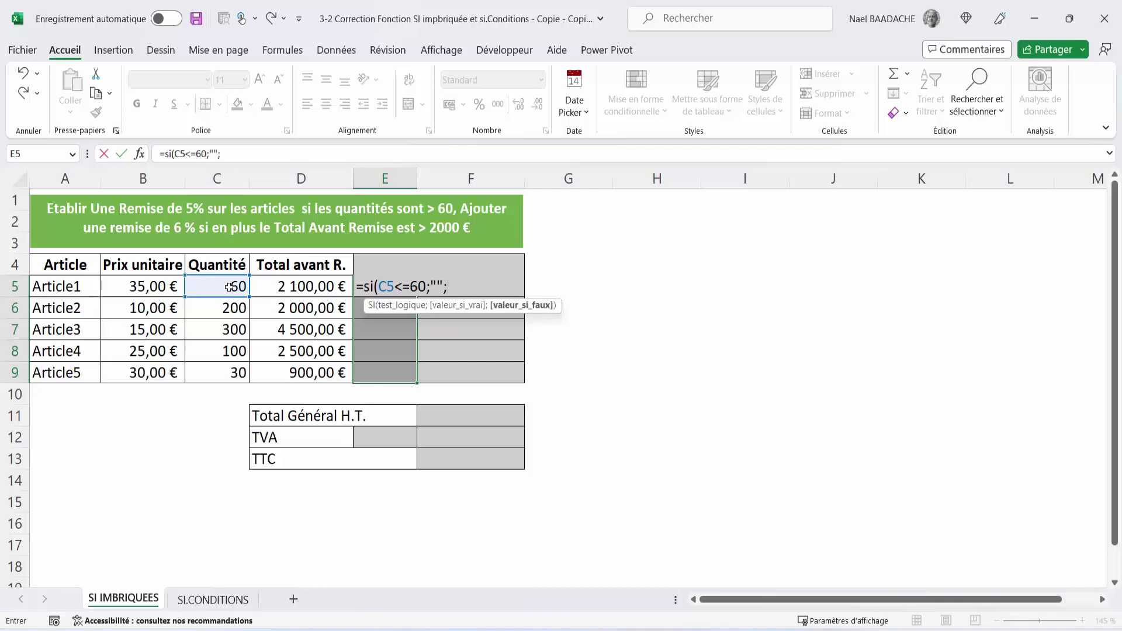
text(si()
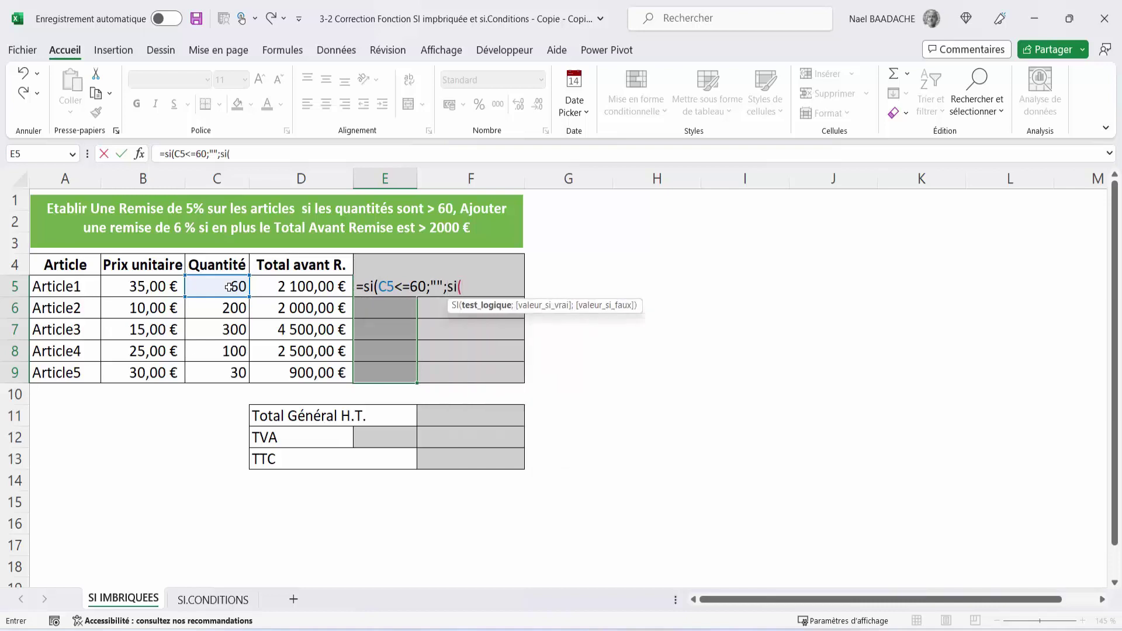
text(et()
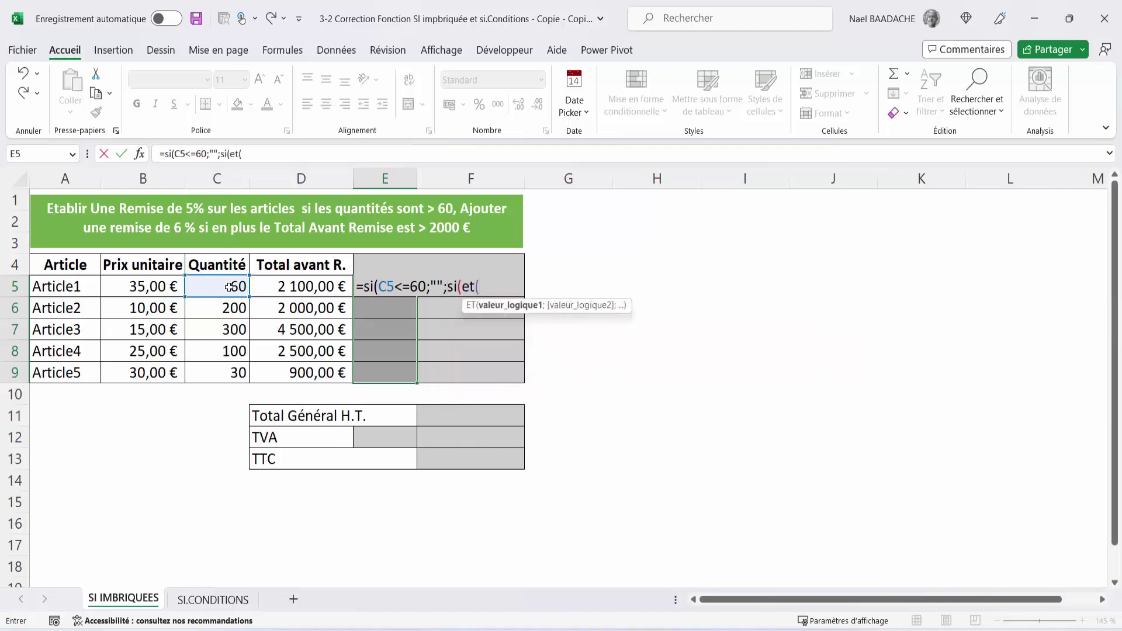
click(218, 286)
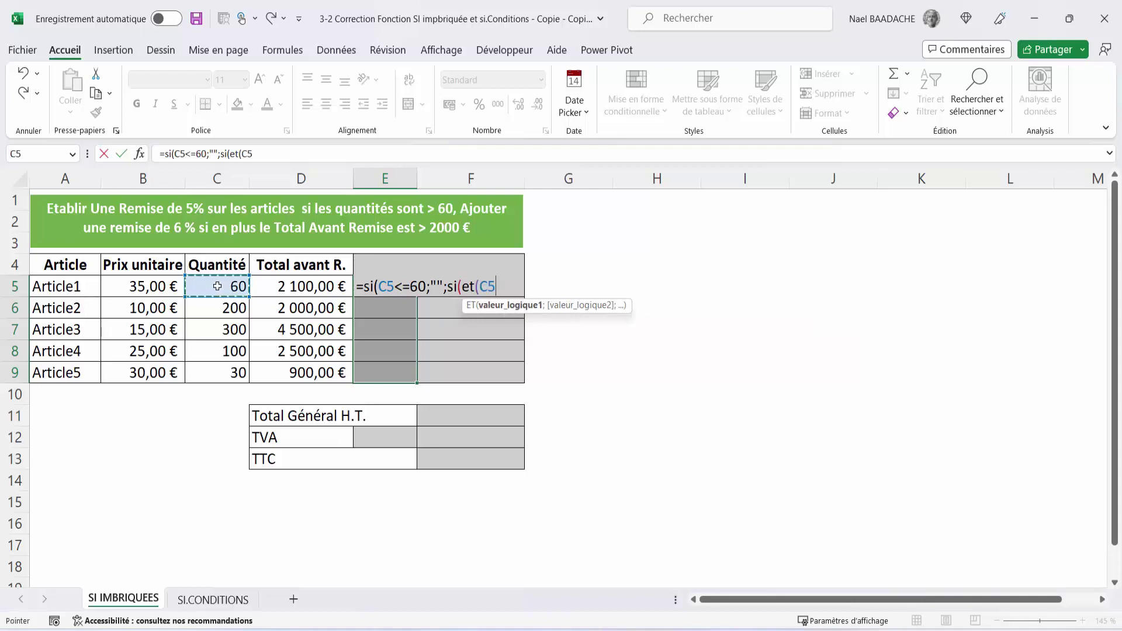
text(>60)
text(;)
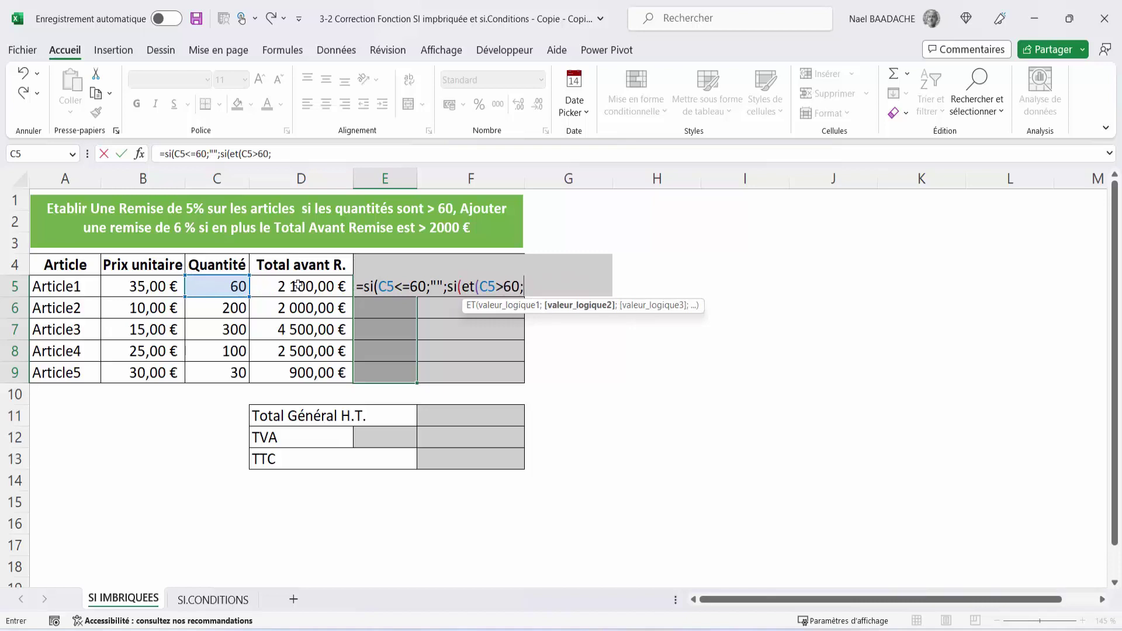
click(298, 286)
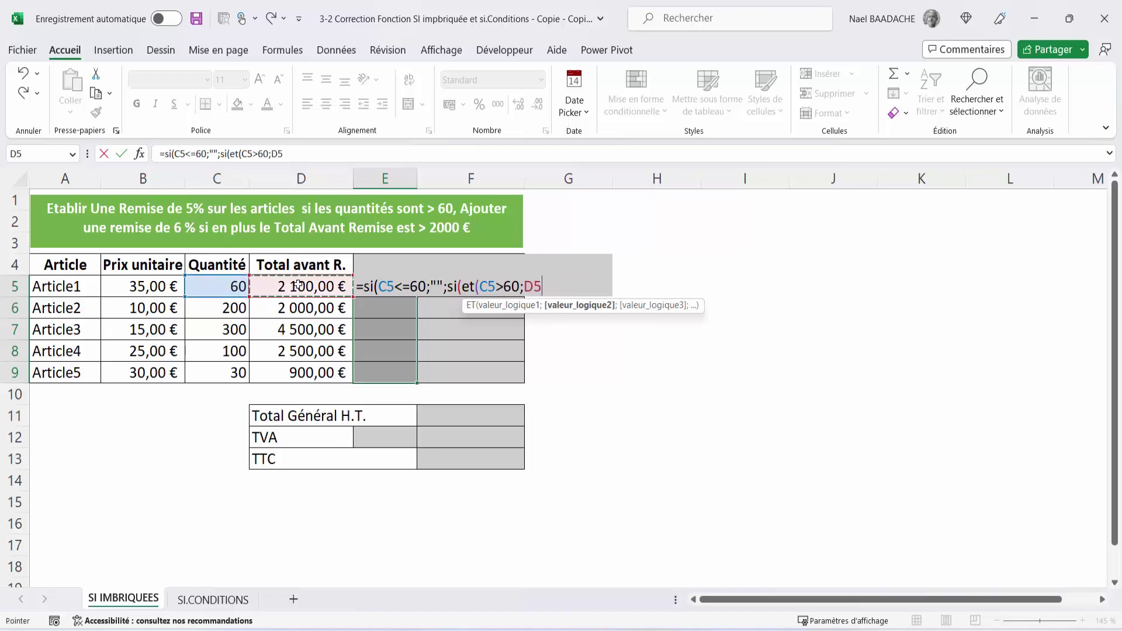
text(<)
text(=)
text(2000)
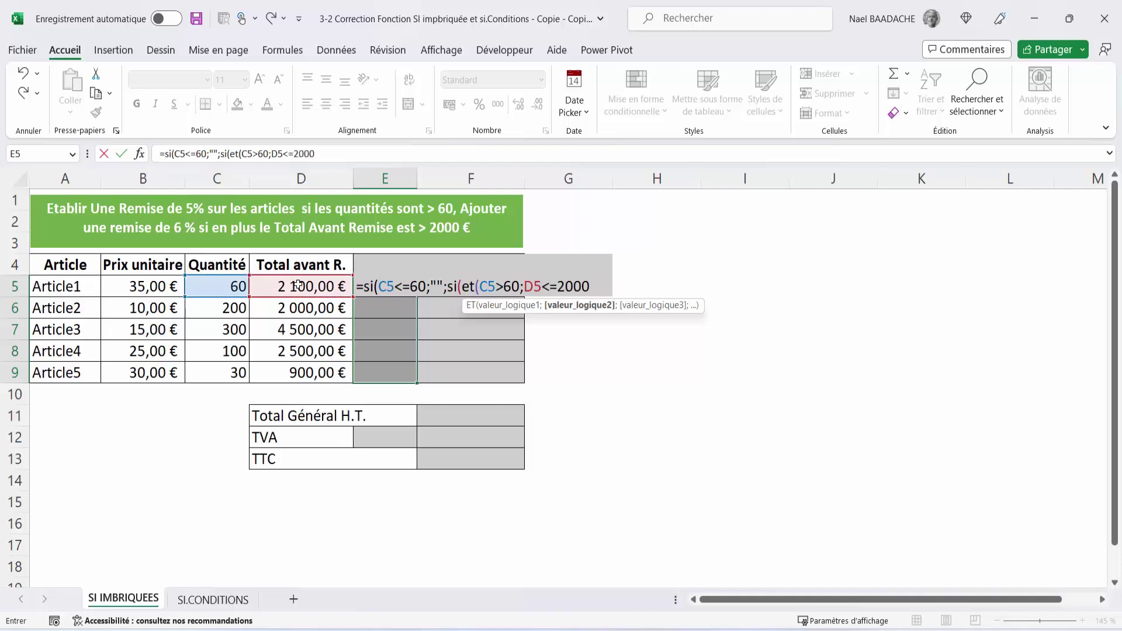
text())
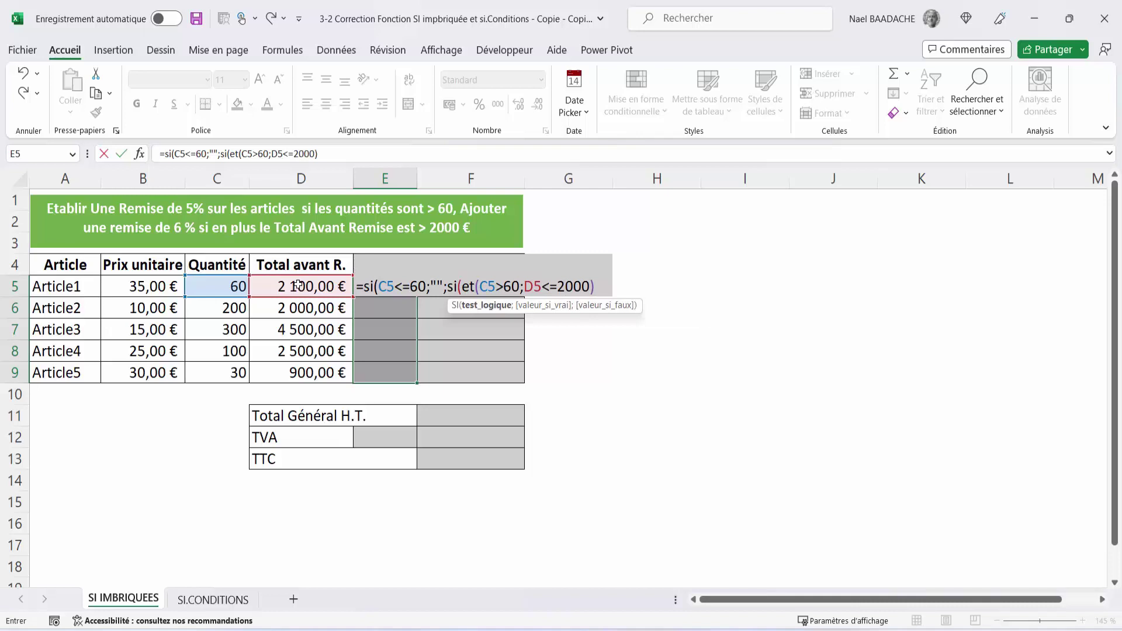
text(;)
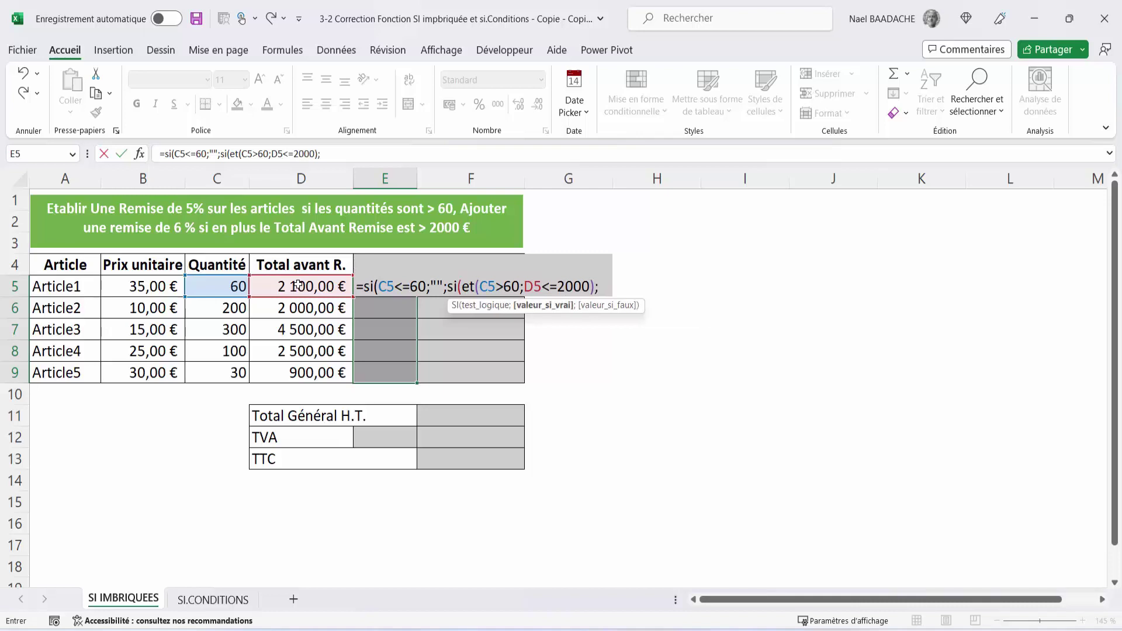
click(298, 285)
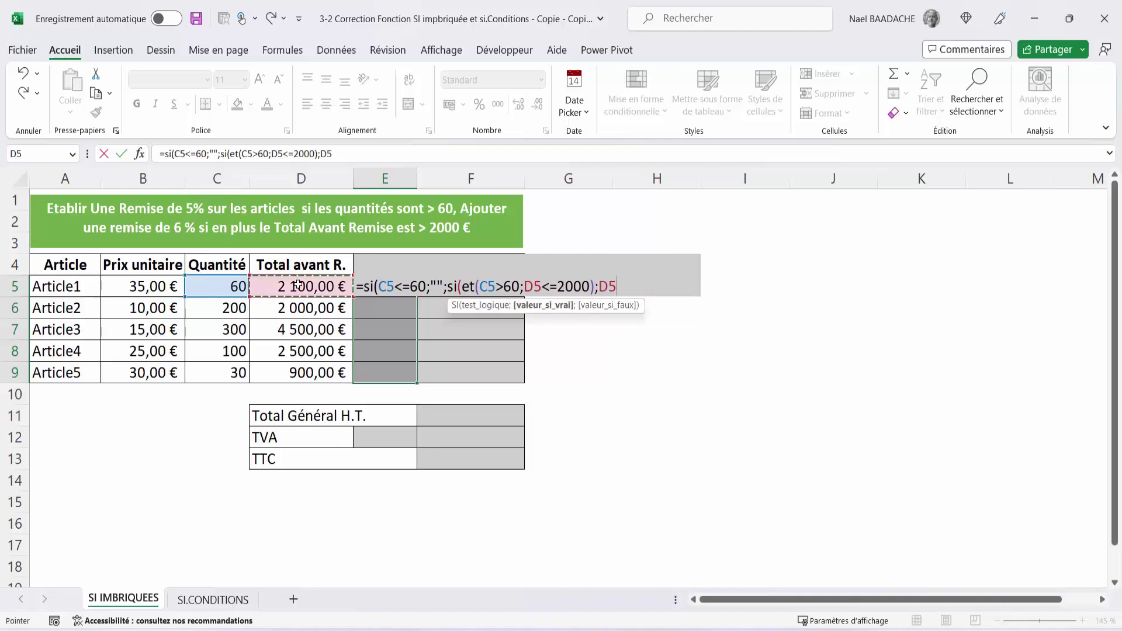
text(*5)
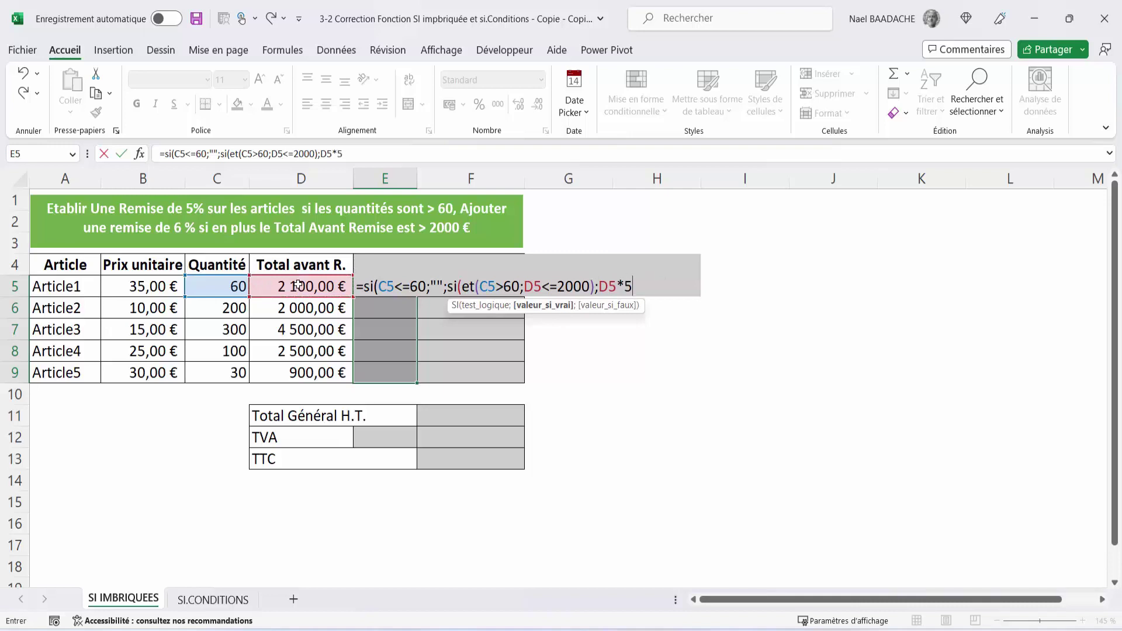
text(%)
text(;)
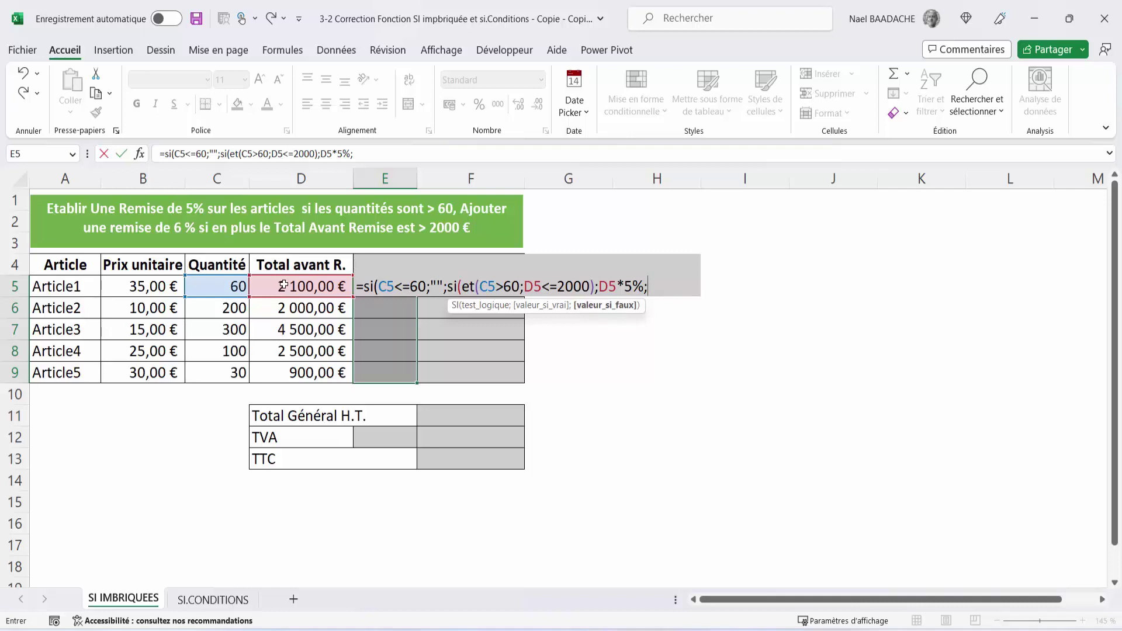
click(283, 286)
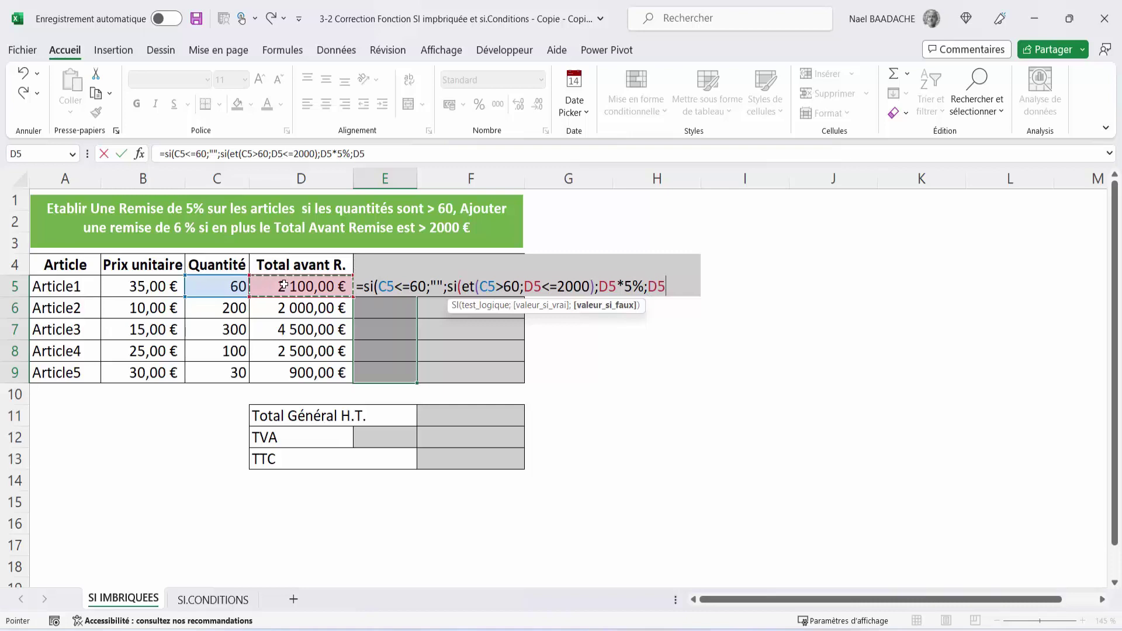
text(*)
text(11%)
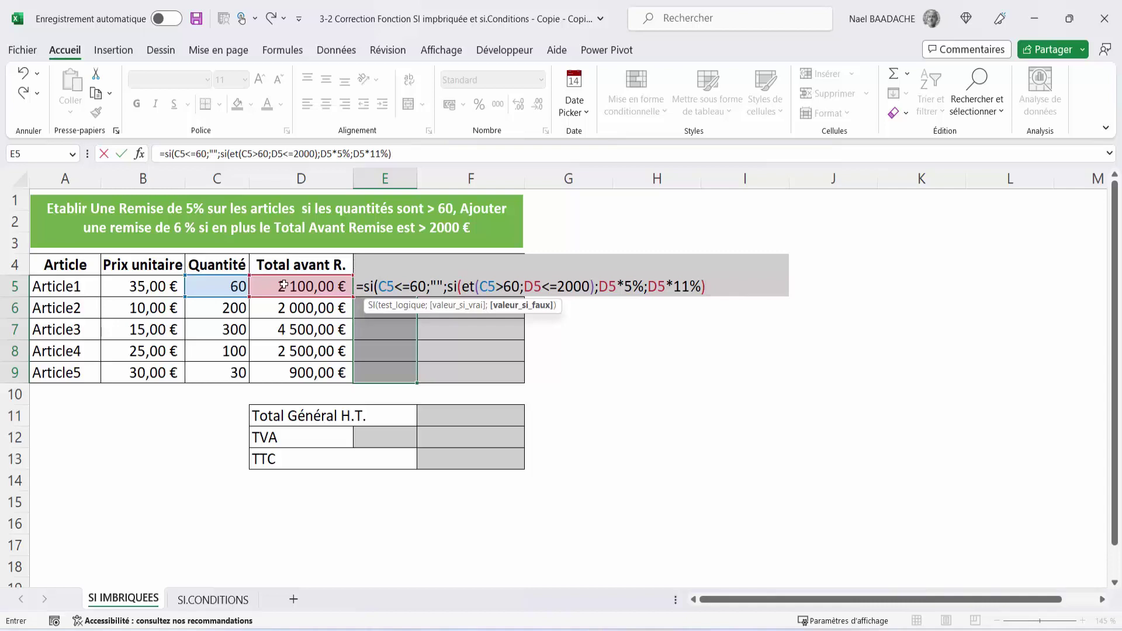
text())
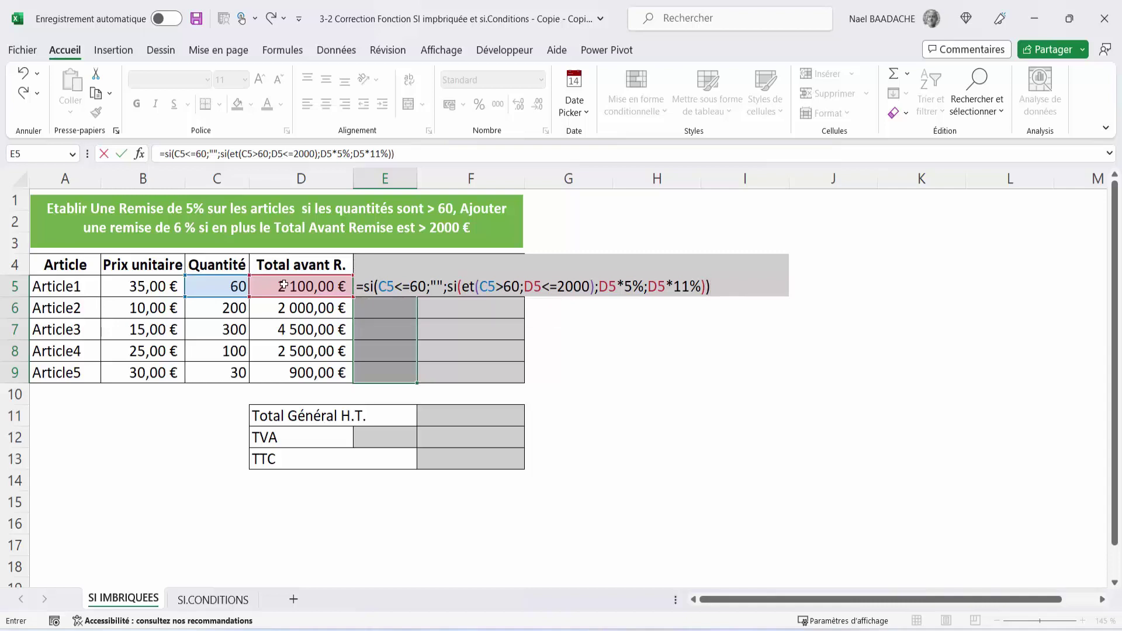
key(ctrl+Return)
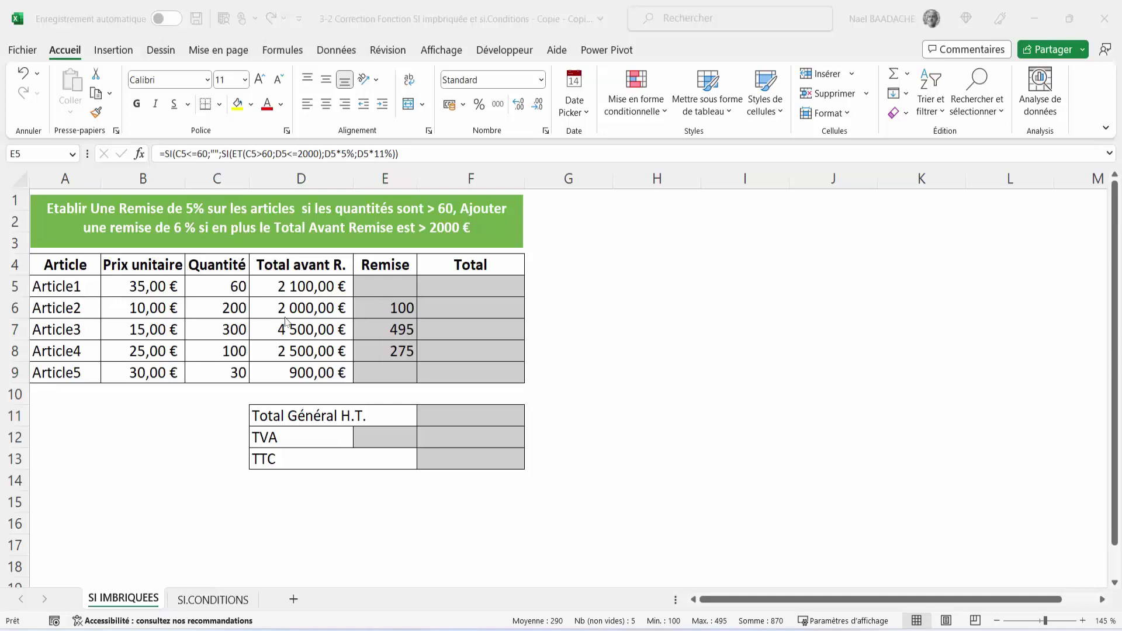
click(610, 313)
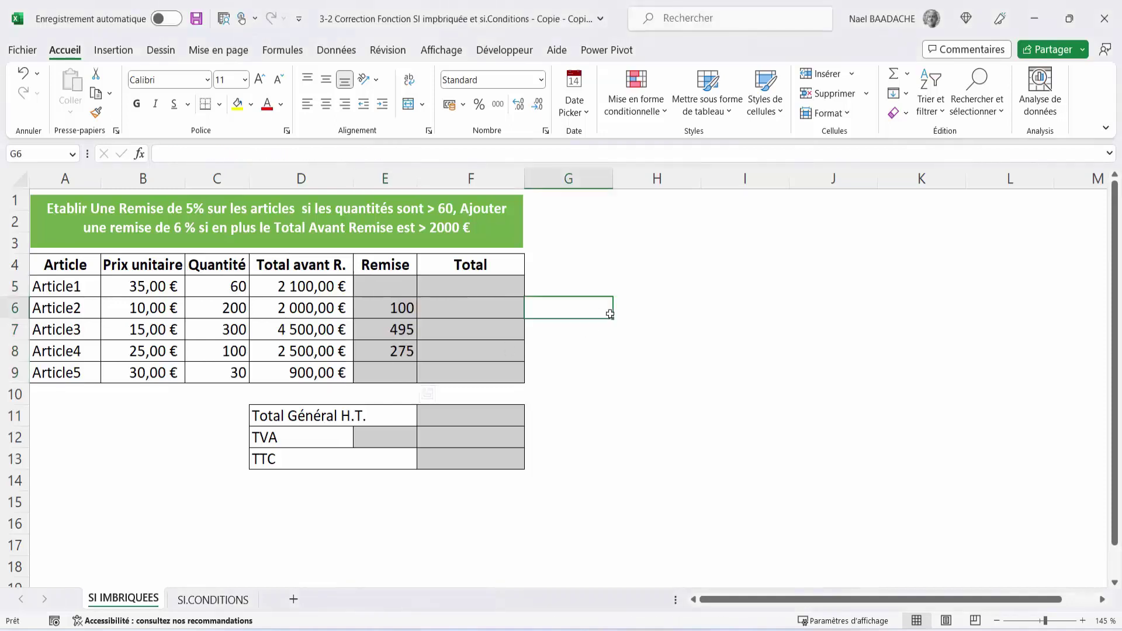
click(642, 315)
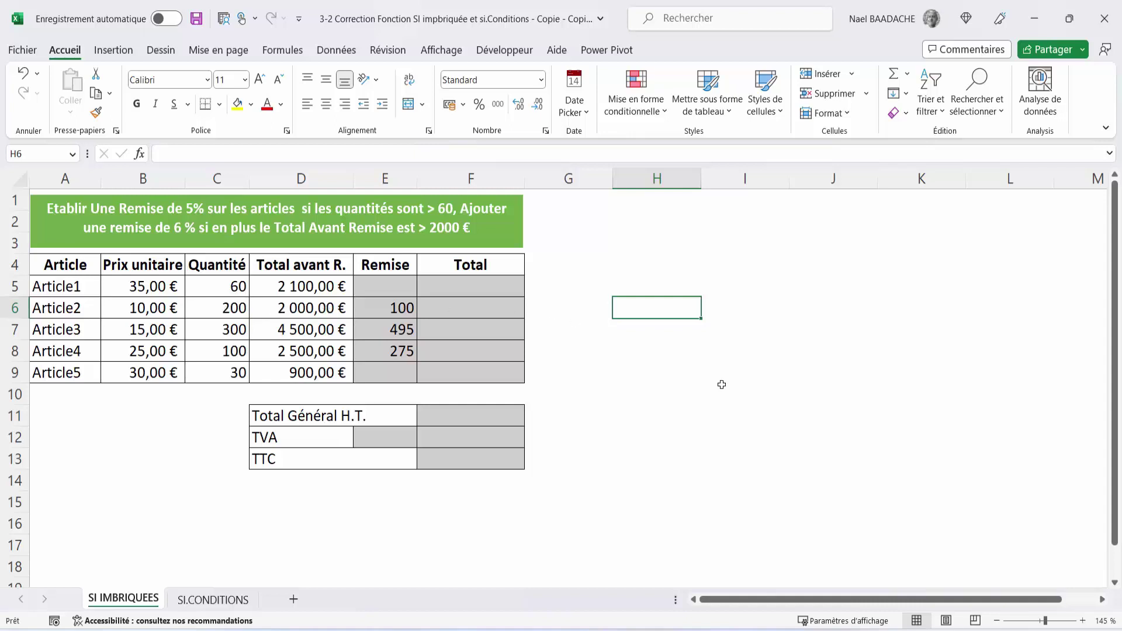
text(=)
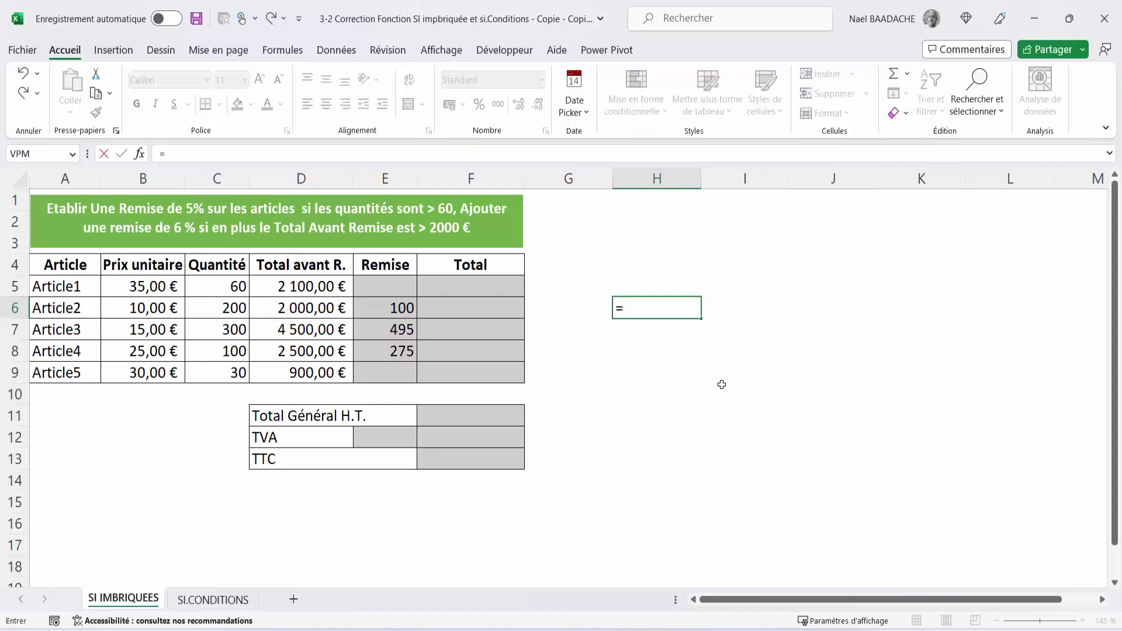
text(2000*5)
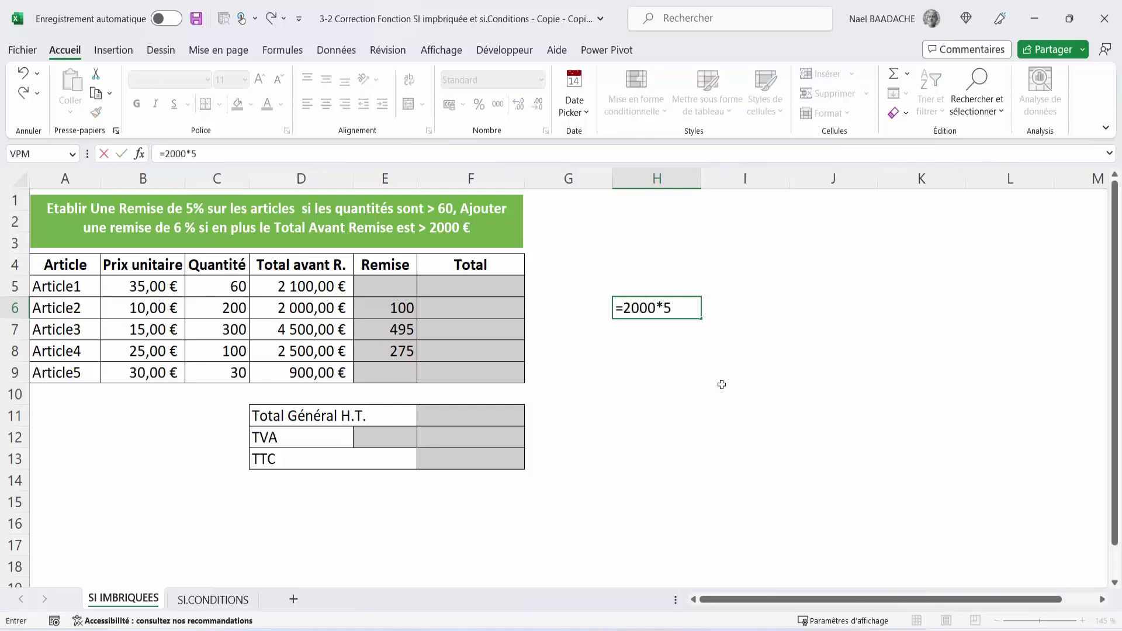
text(%)
key(Return)
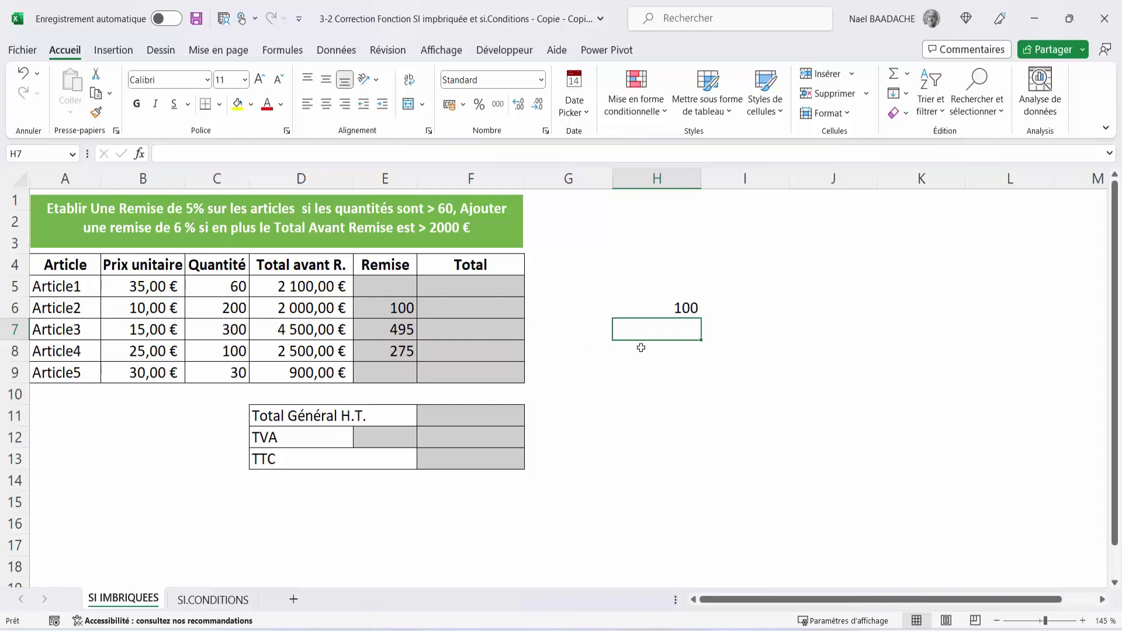
text(+)
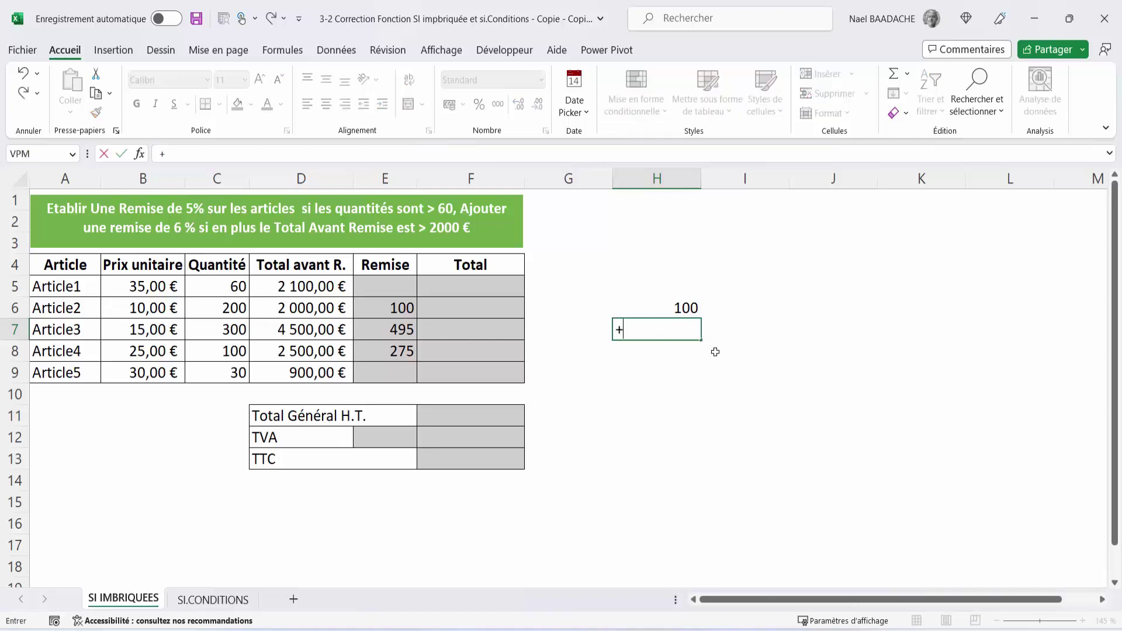
key(BackSpace)
text(4500*)
text(11%)
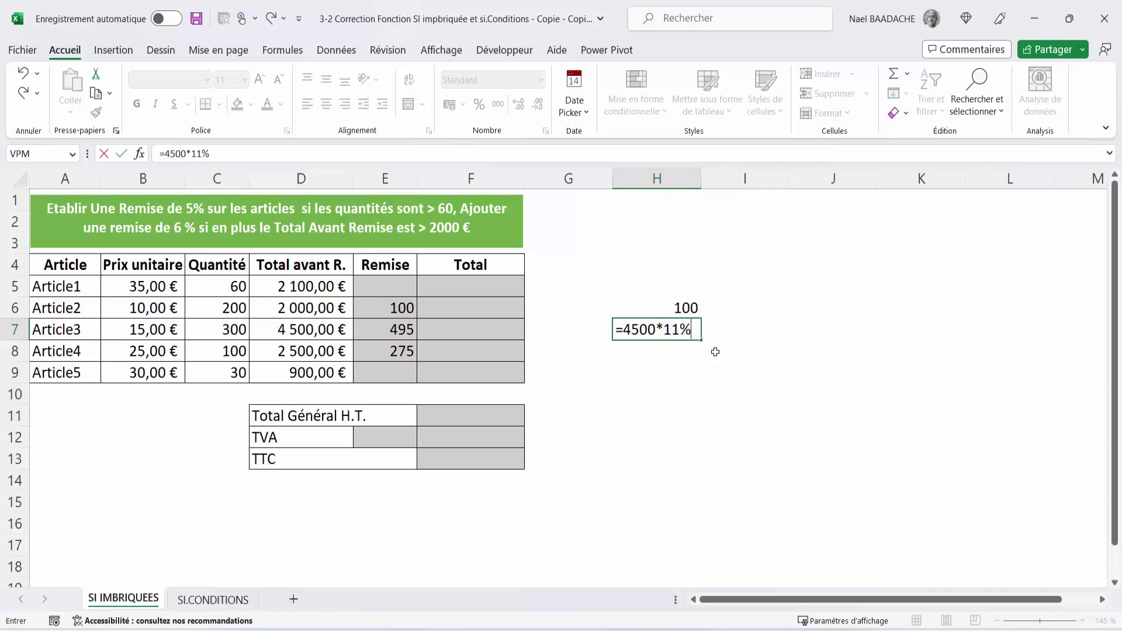
key(Return)
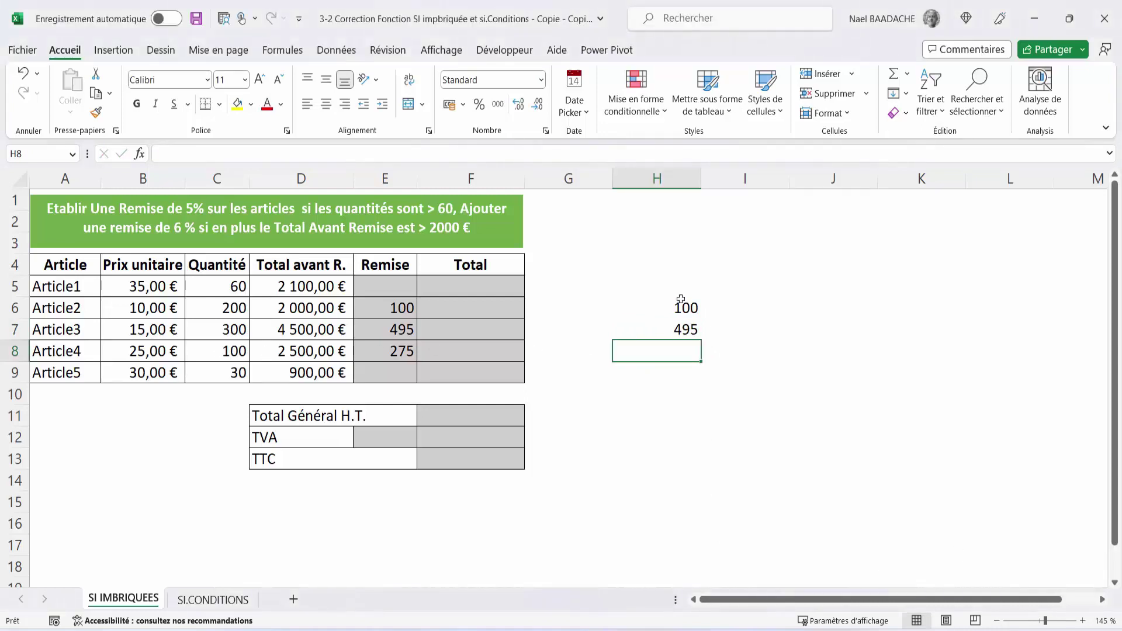
drag(684, 302, 688, 368)
key(Delete)
click(459, 285)
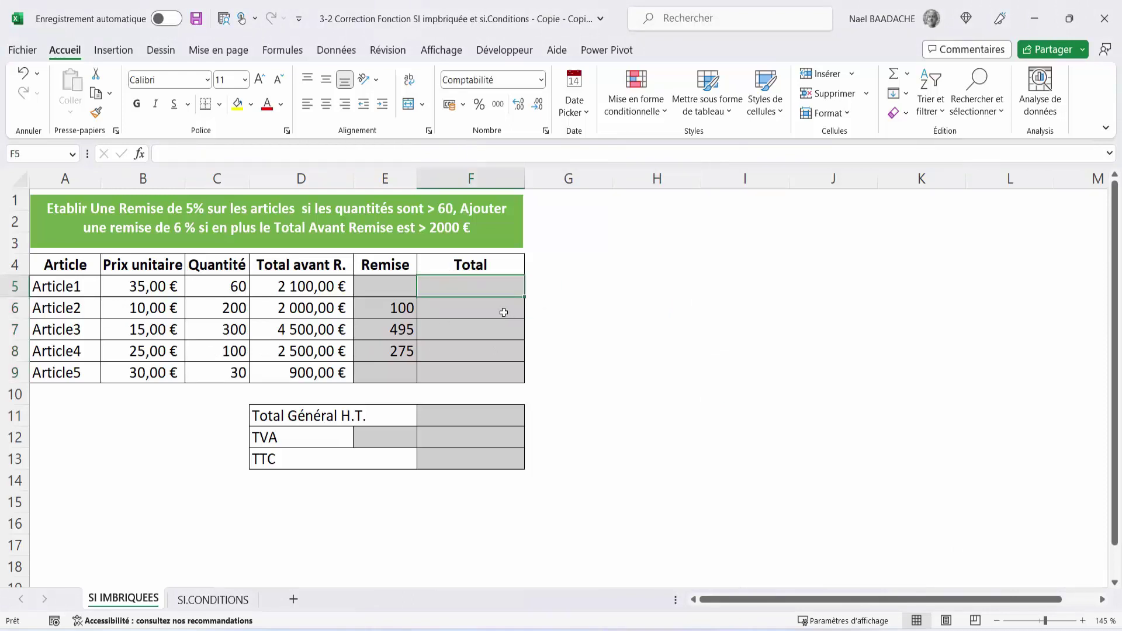
Fill the Total cells F5:F9 with =D5-E5
drag(482, 286, 477, 371)
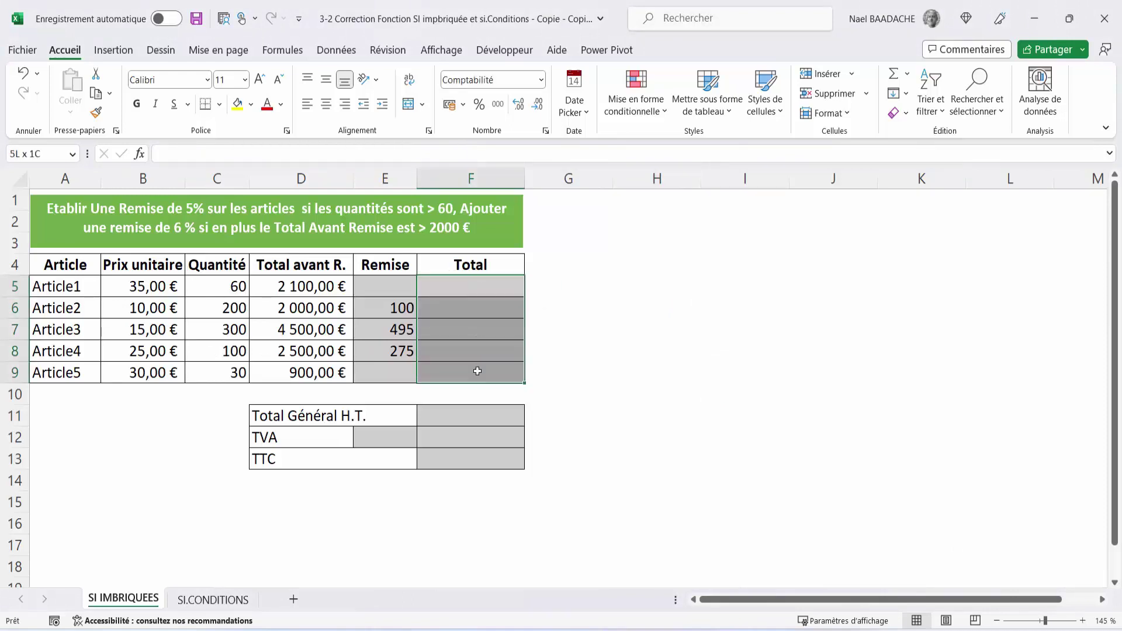
text(=)
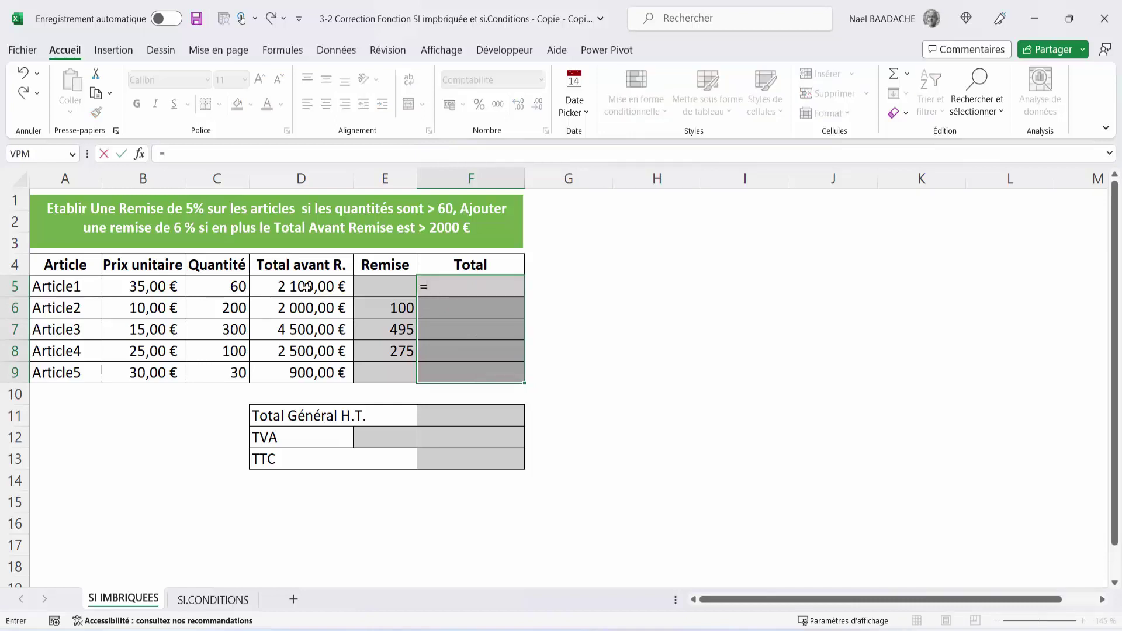
click(307, 286)
text(-)
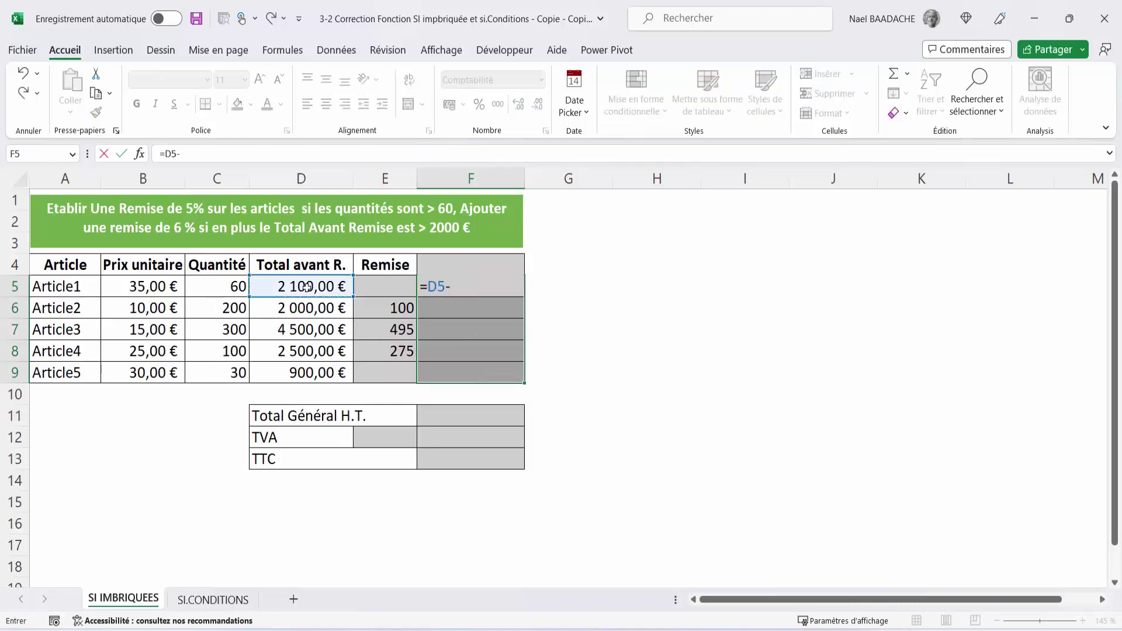
click(390, 287)
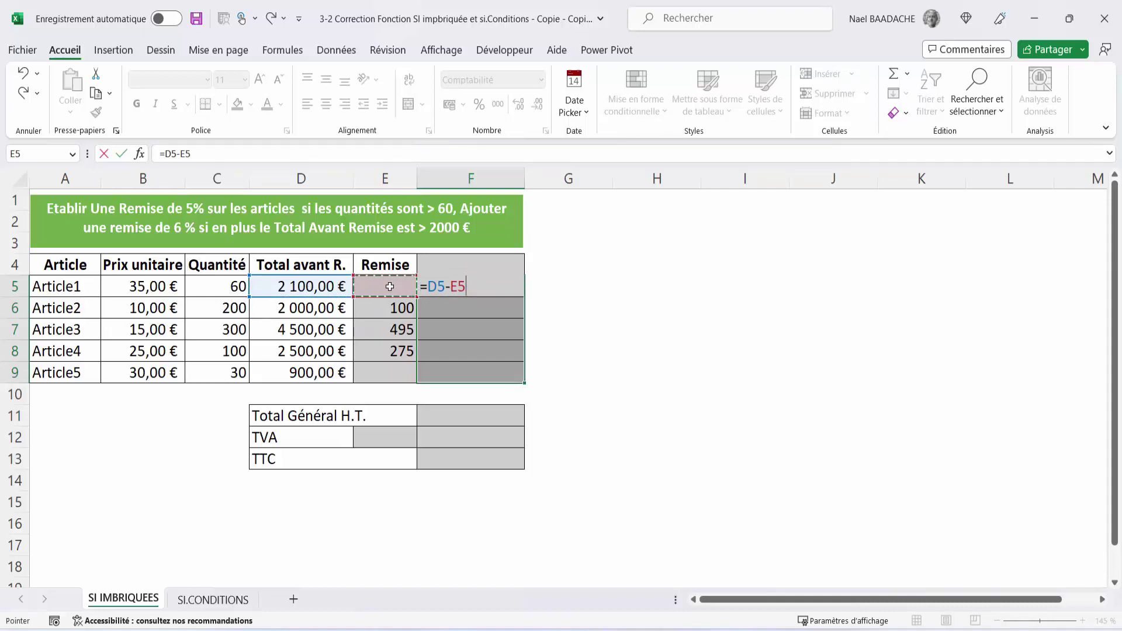
key(ctrl+Return)
Trace the #VALEUR! in F5 back to D5 and the empty E5, then reselect F5:F9
click(480, 289)
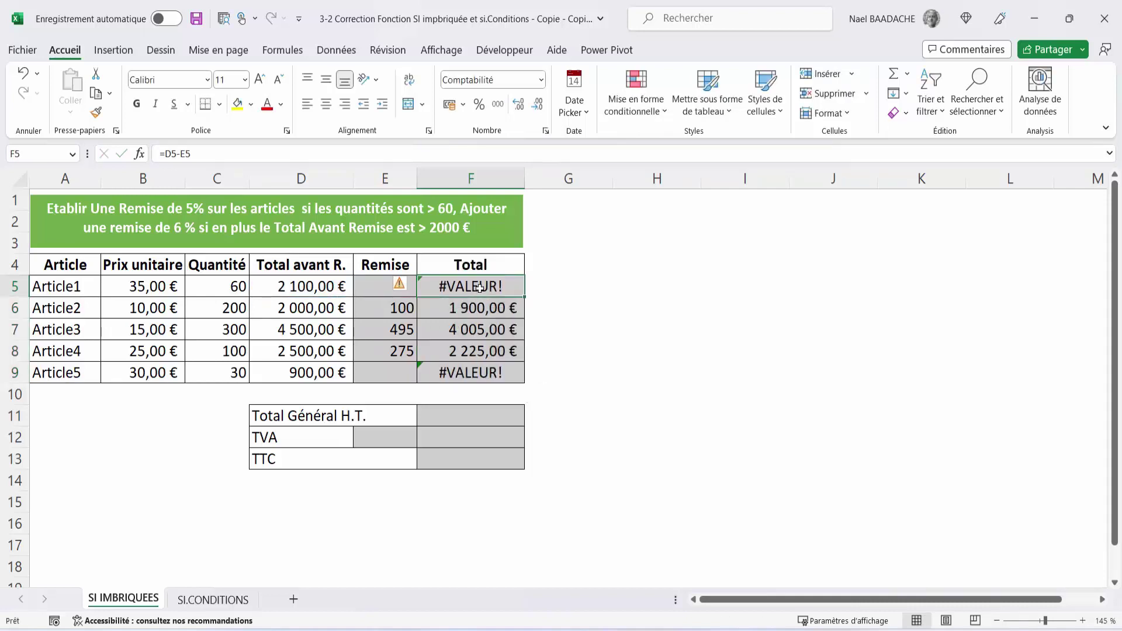
click(383, 284)
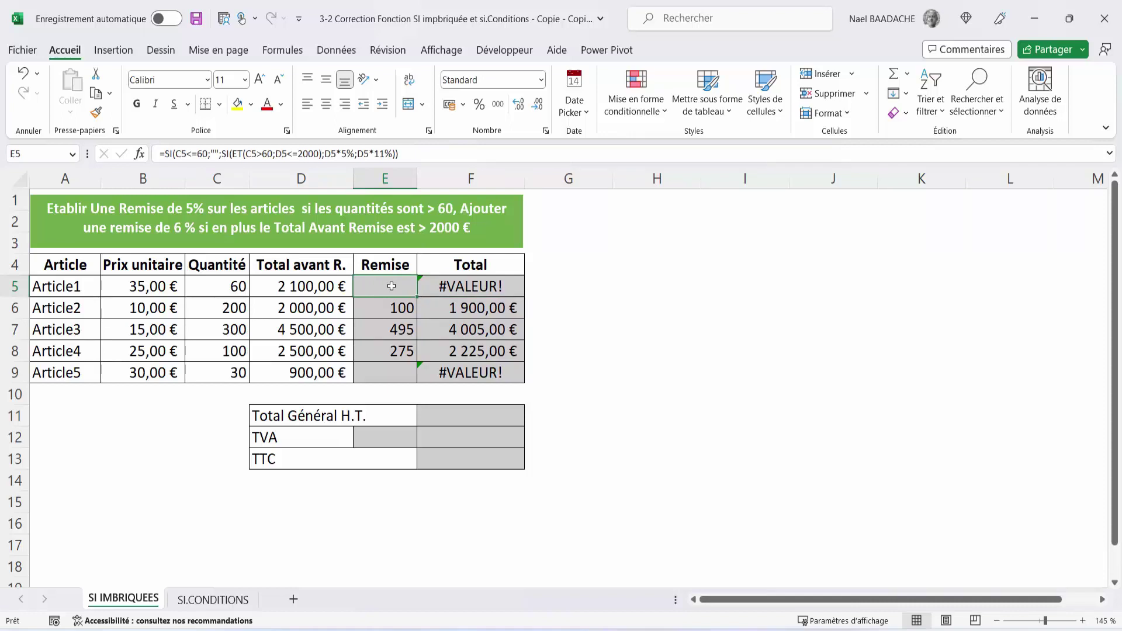
click(308, 286)
click(376, 287)
click(481, 286)
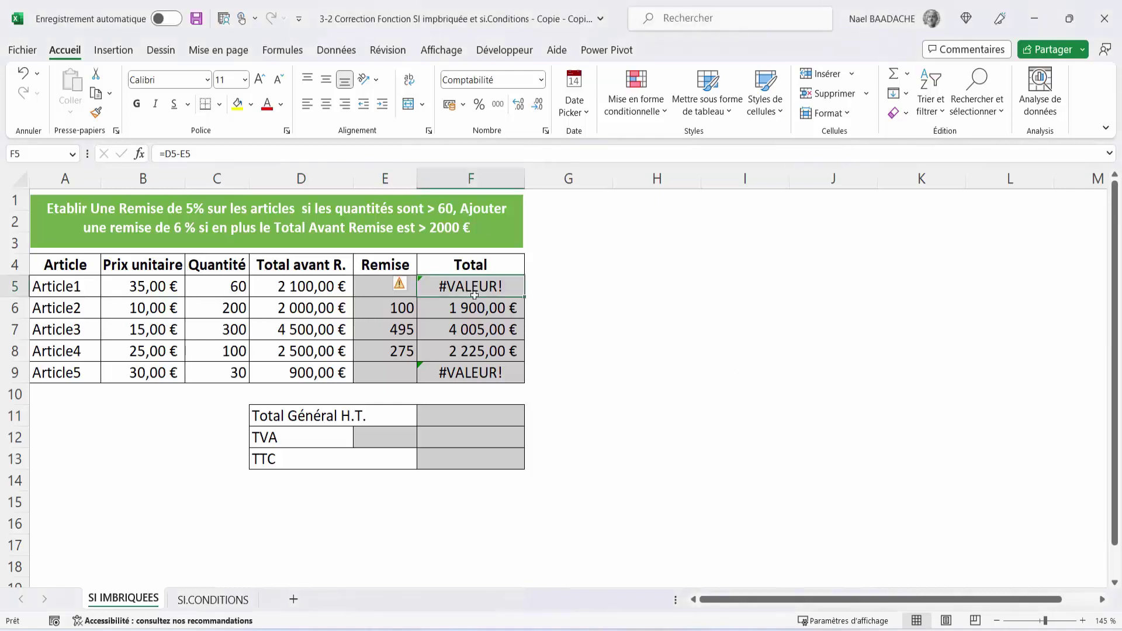
drag(470, 291, 469, 373)
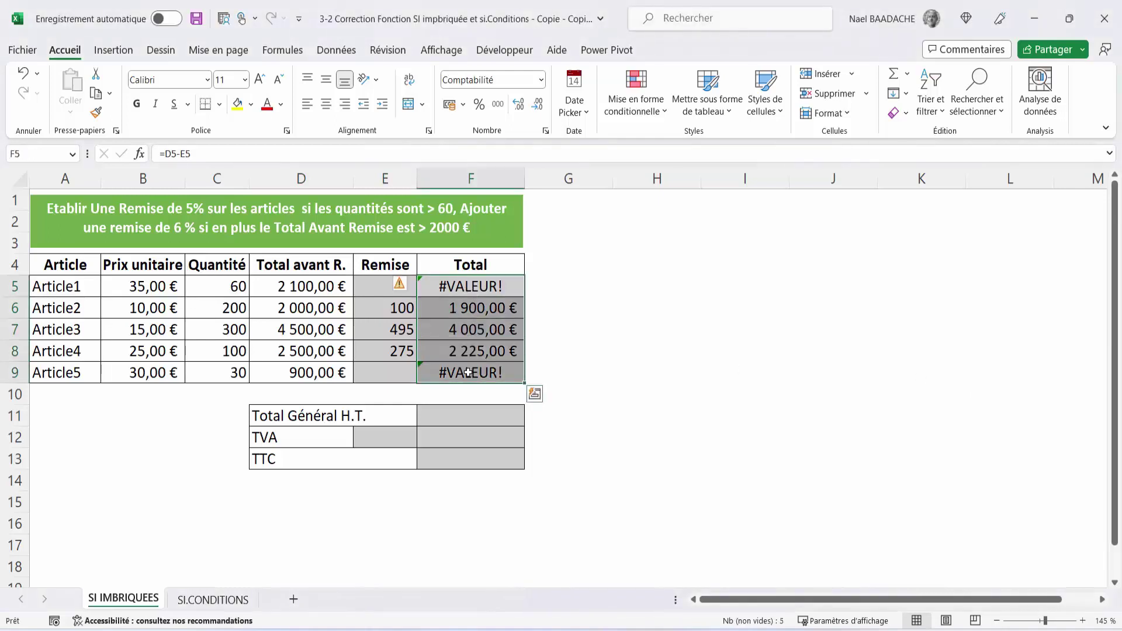
Rewrite the F5:F9 formula as =SI(E5="";D5;D5-E5) so blank discounts keep the full total
key(F2)
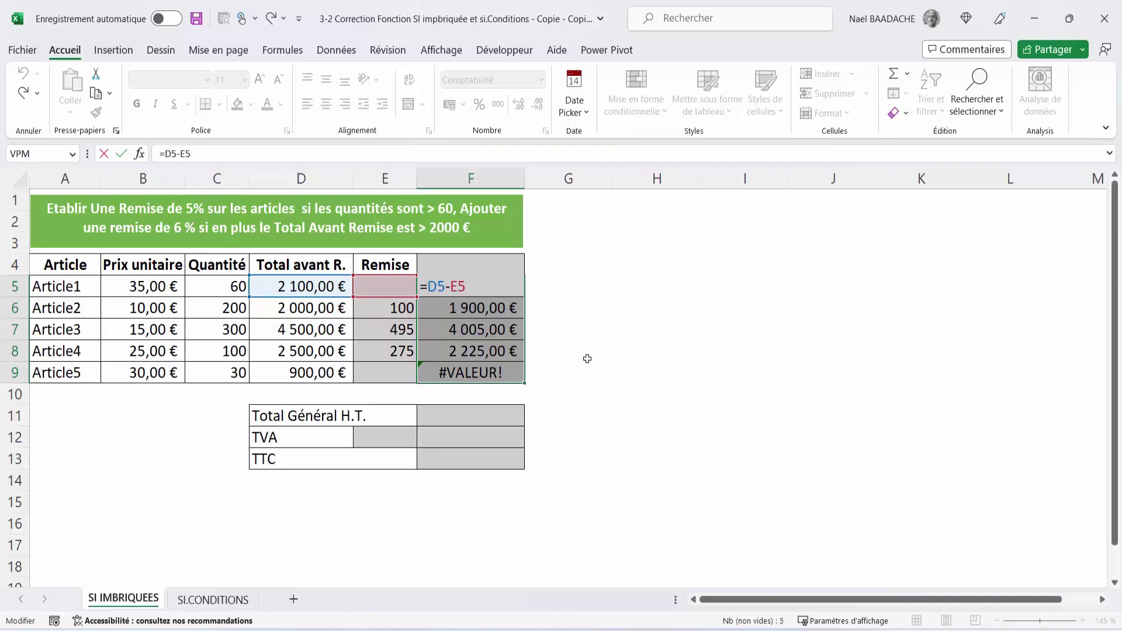
text(si)
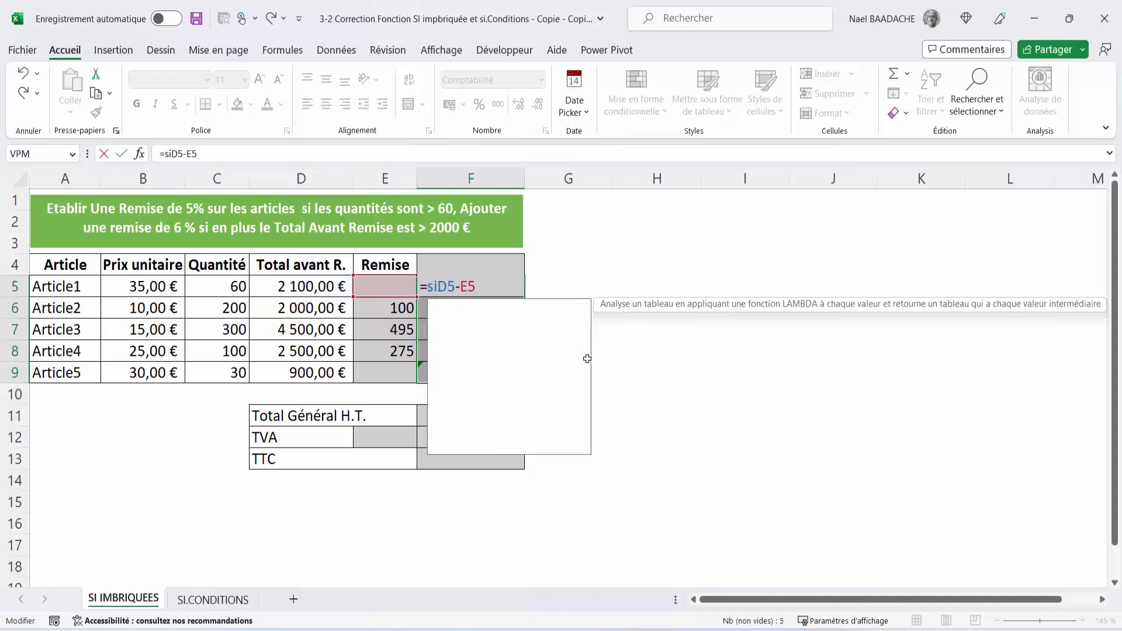
text(()
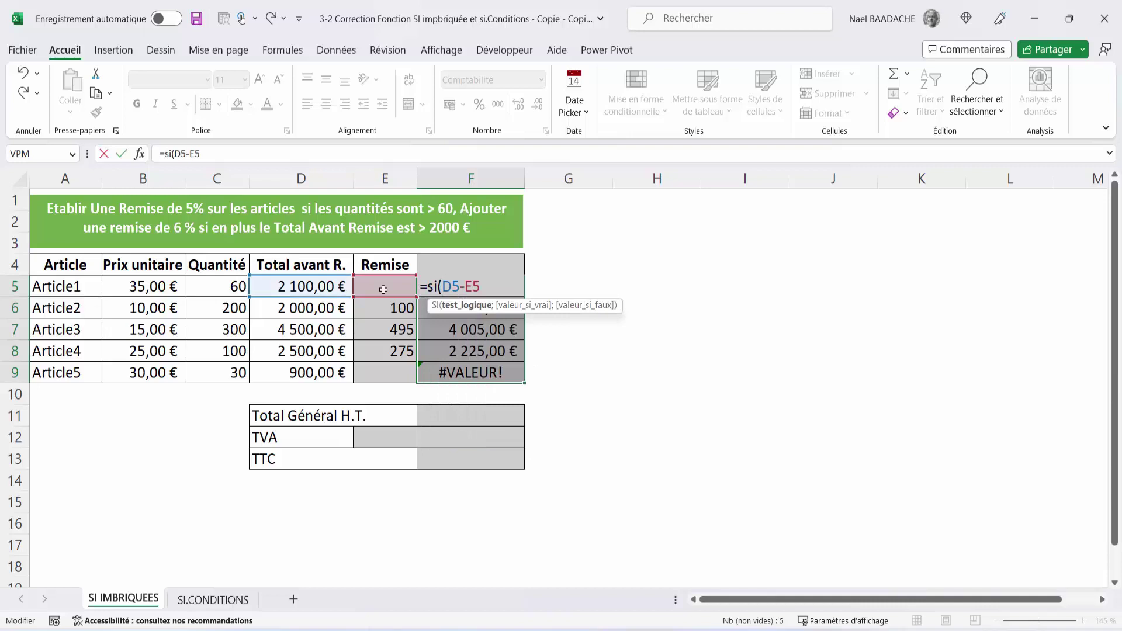
click(383, 289)
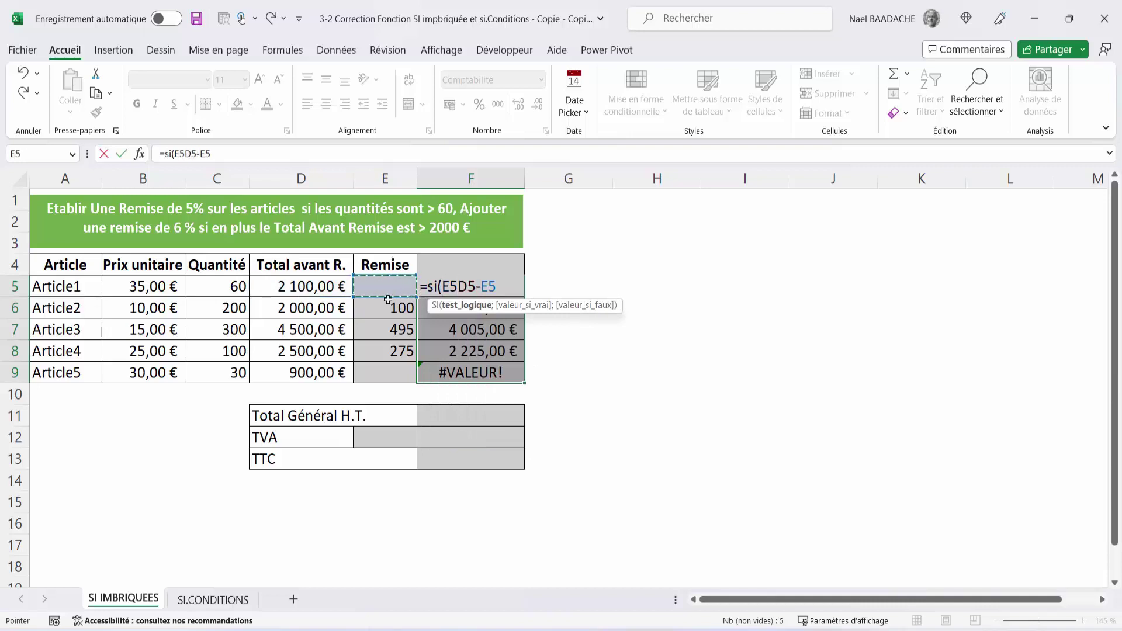
text(=")
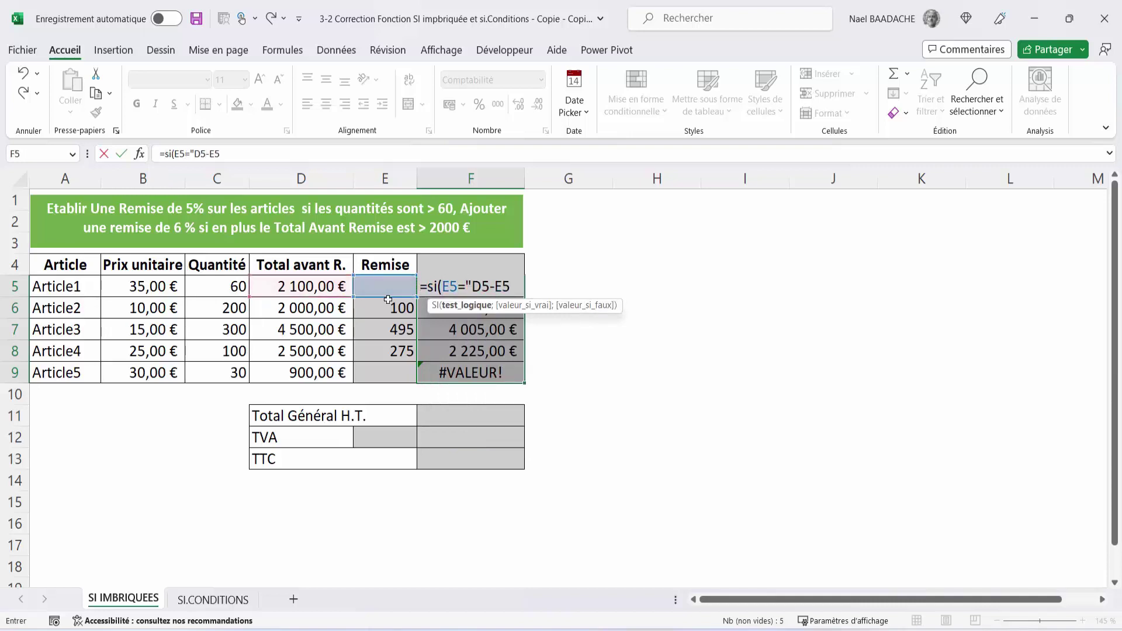
text(";)
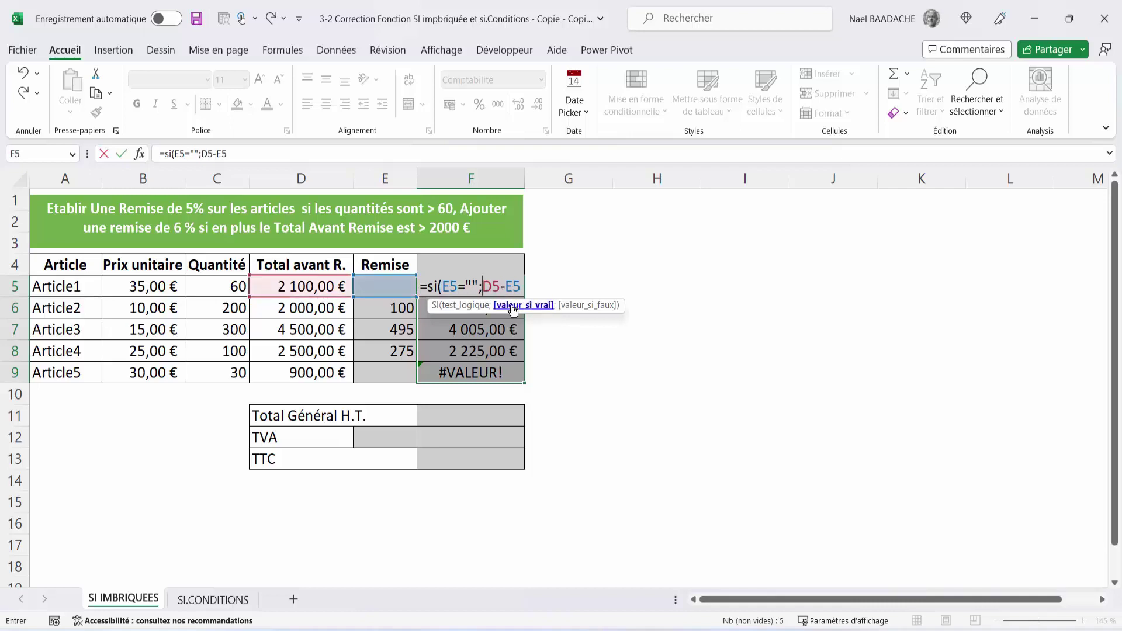
click(295, 286)
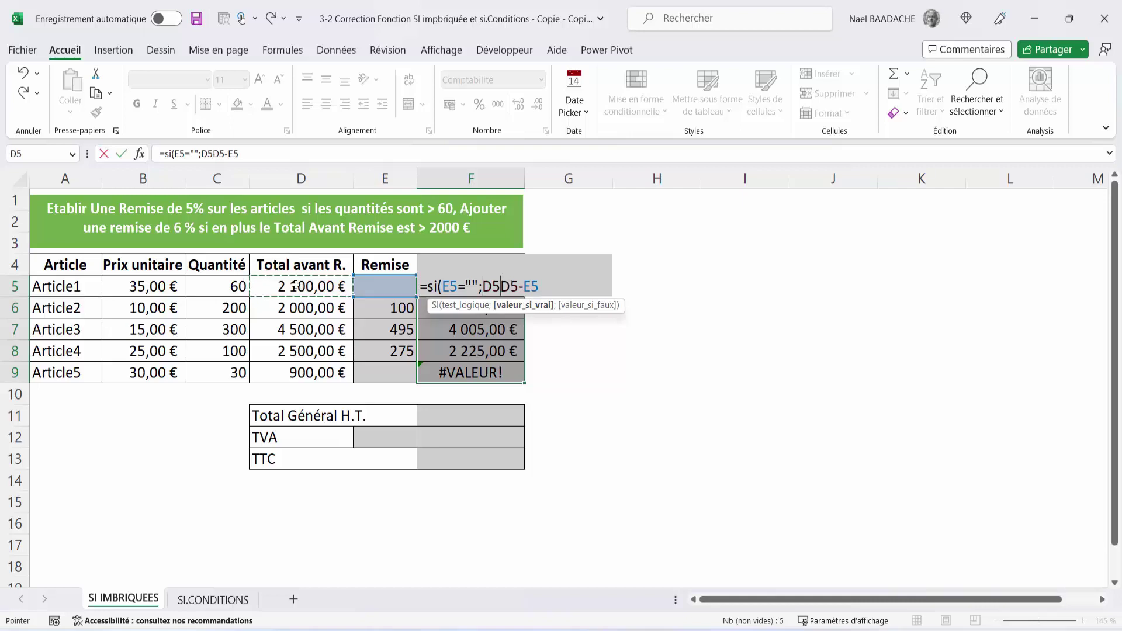
text(;)
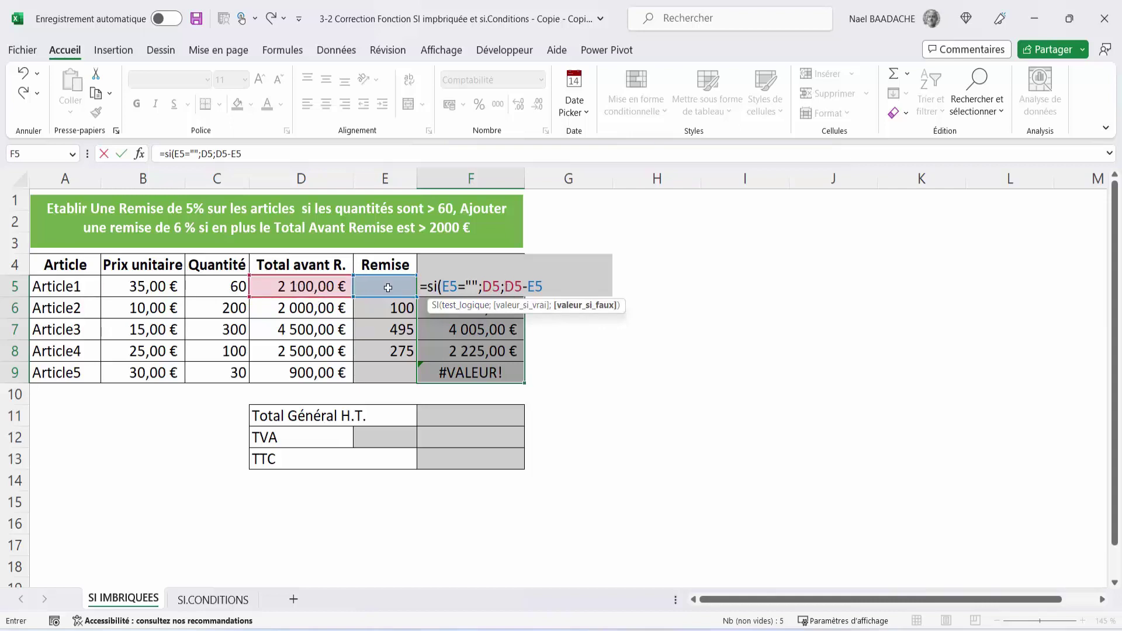
text())
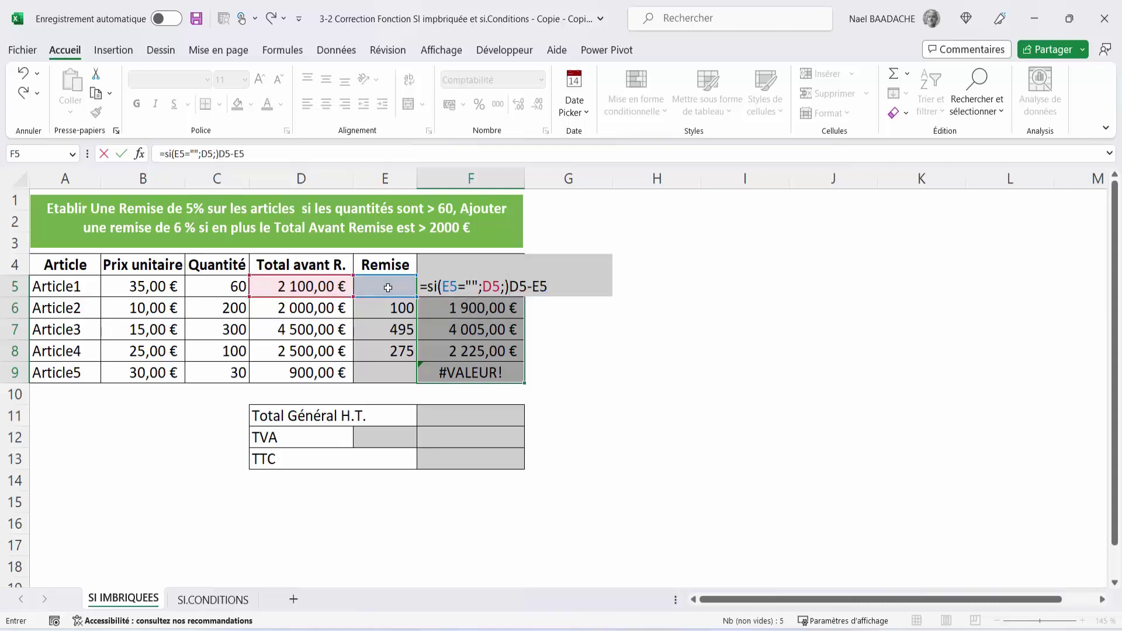
key(BackSpace)
click(556, 289)
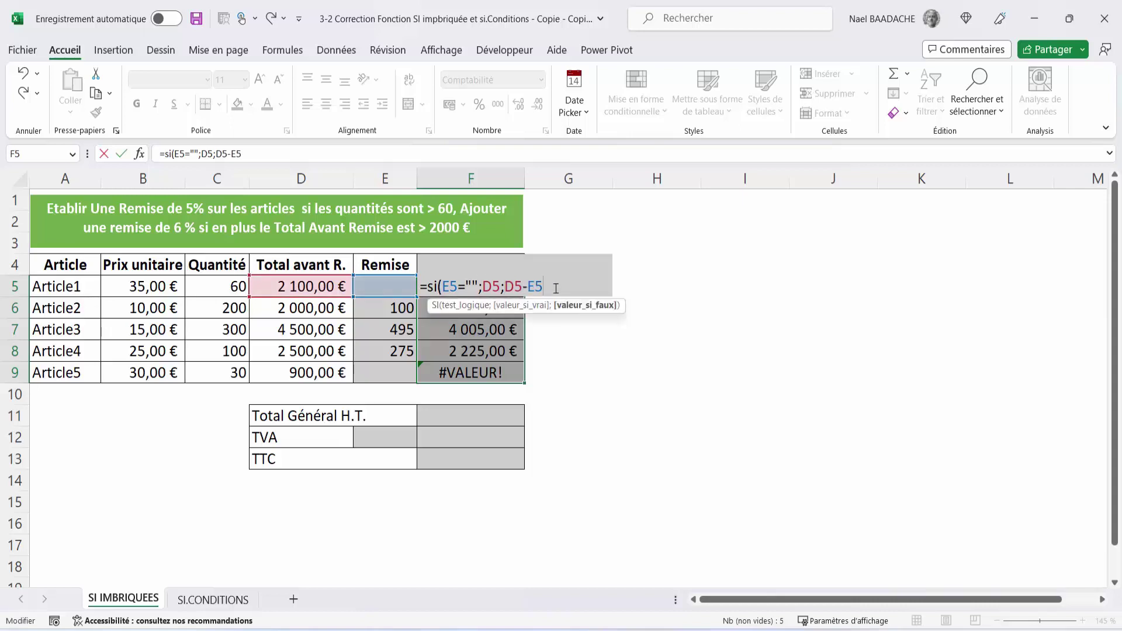
text())
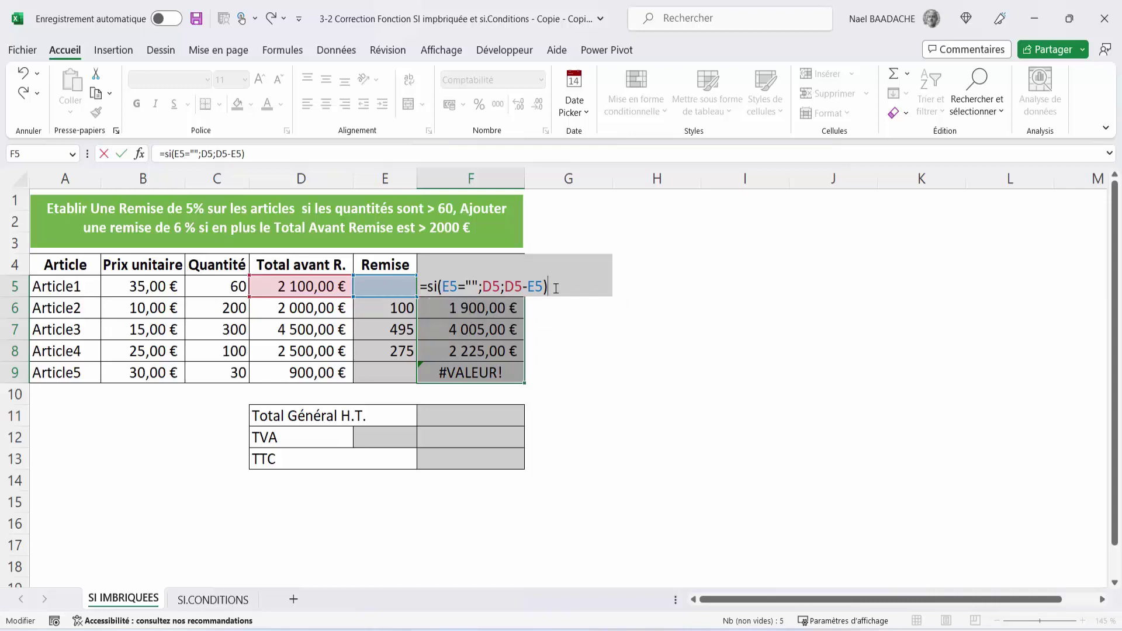
key(ctrl+Return)
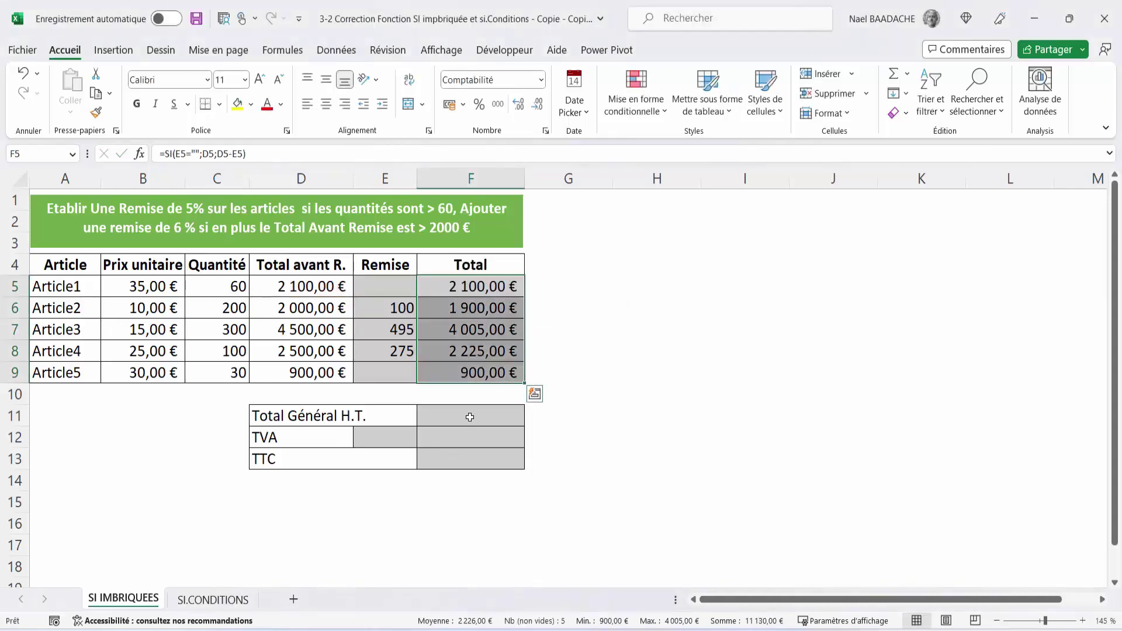
Enter =SOMME(F5:F9) in F11, giving a Total Général H.T. of 11 130,00 €
click(470, 418)
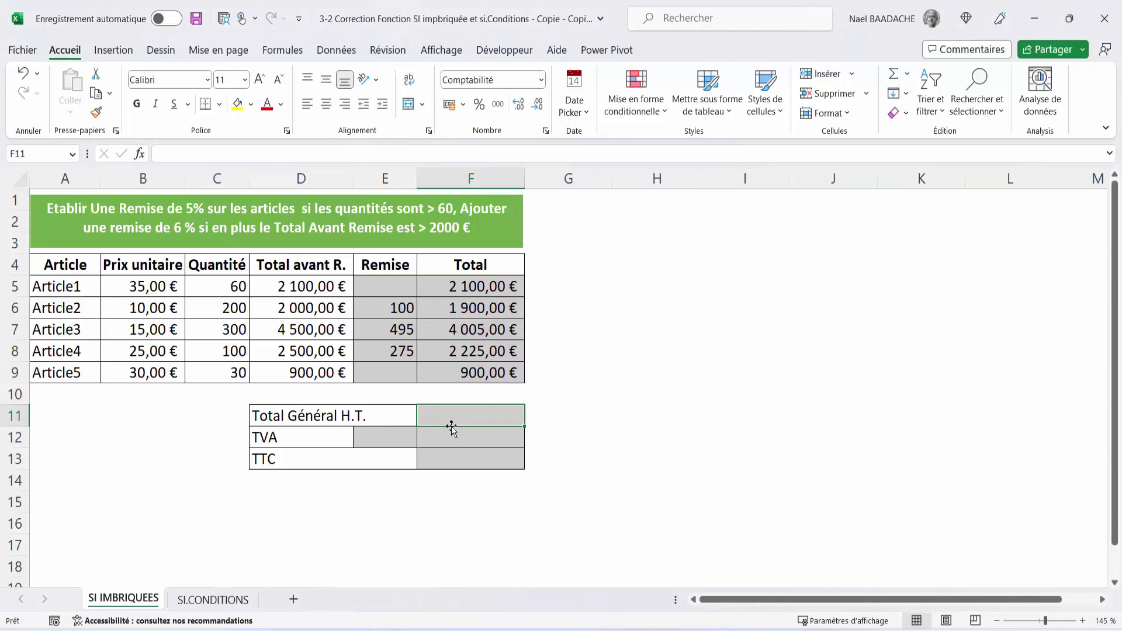
text(=somme()
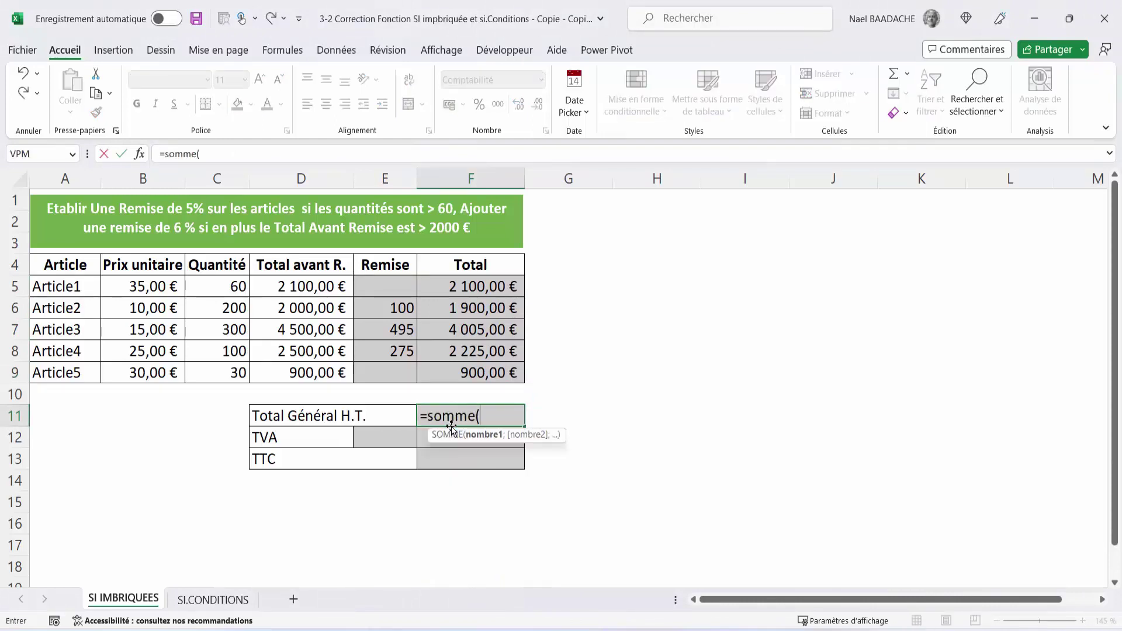
drag(457, 292, 457, 374)
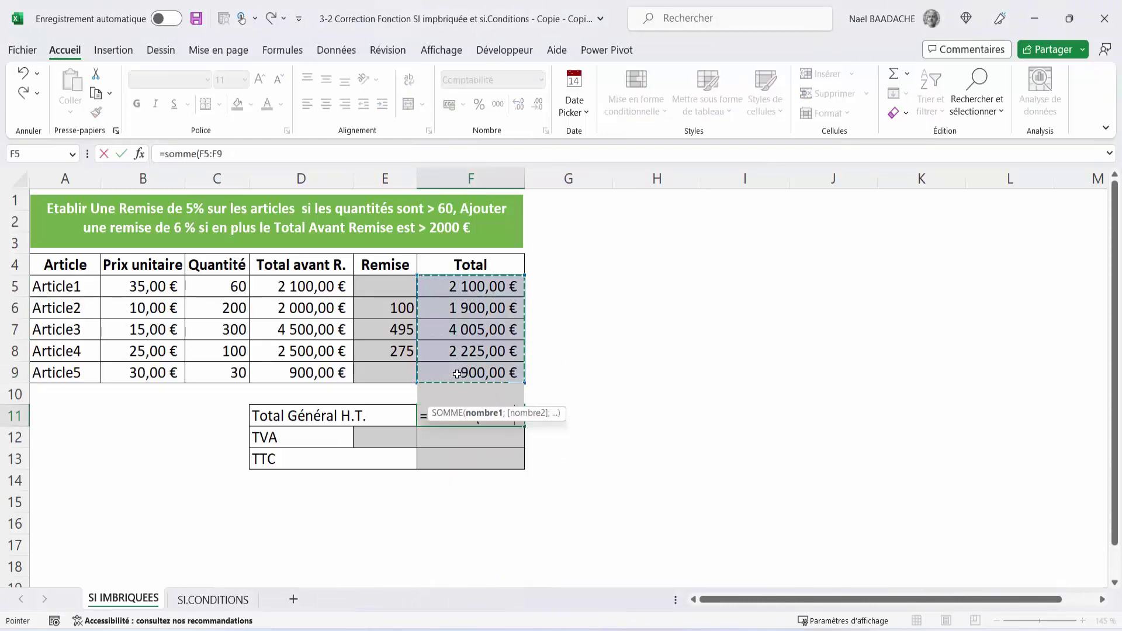
key(Return)
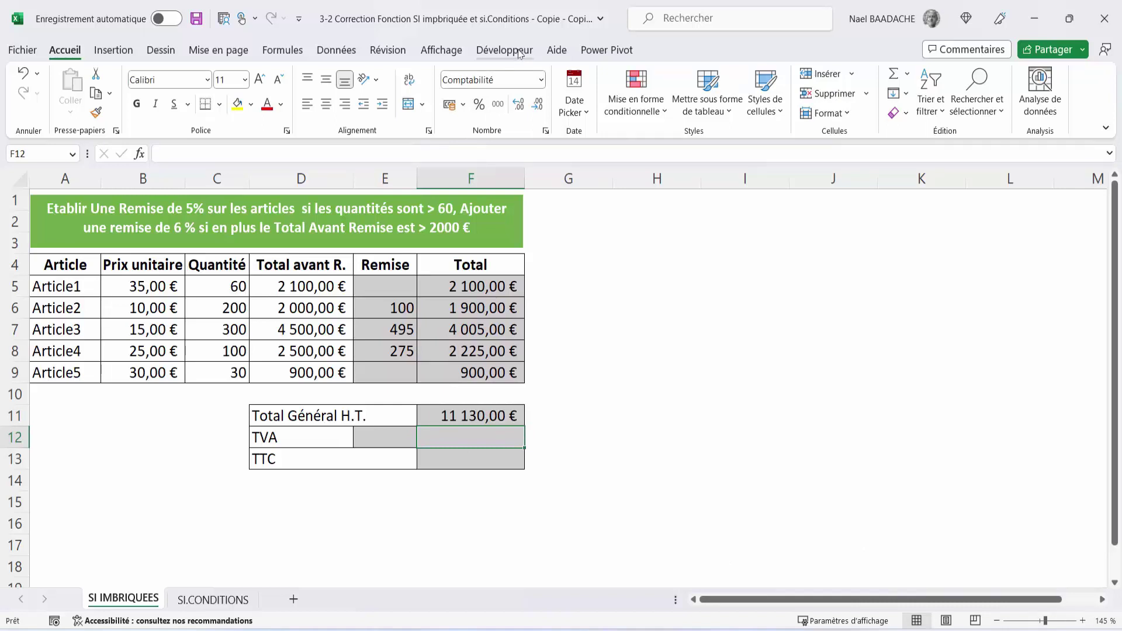
click(591, 444)
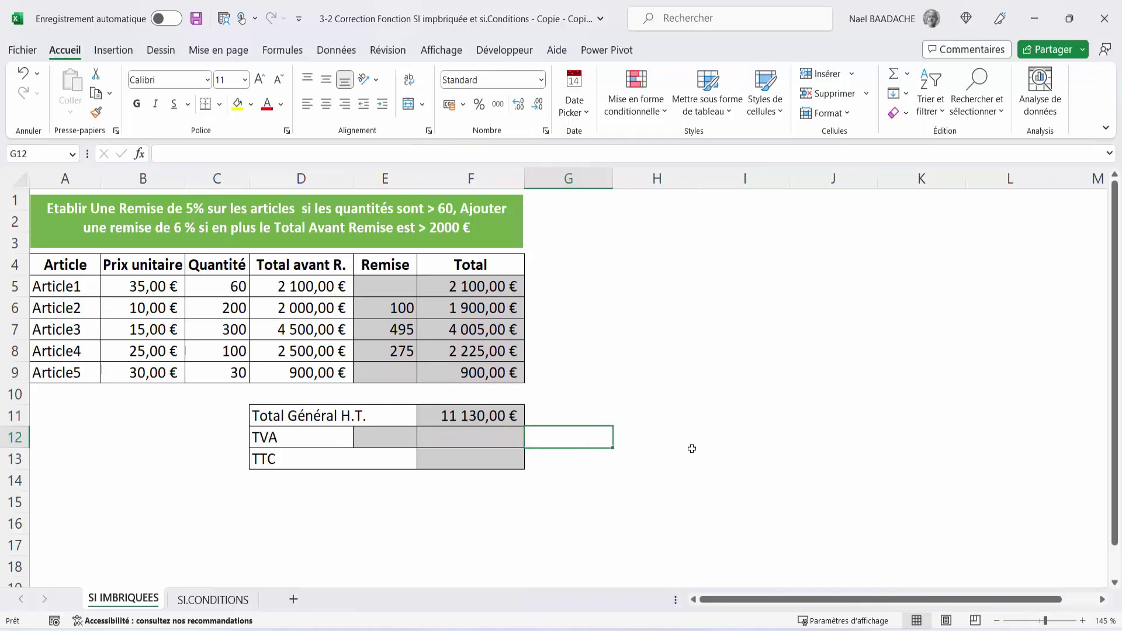
Enable Développeur under Personnaliser le ruban in Excel Options and display its commands
click(655, 453)
click(578, 440)
click(24, 54)
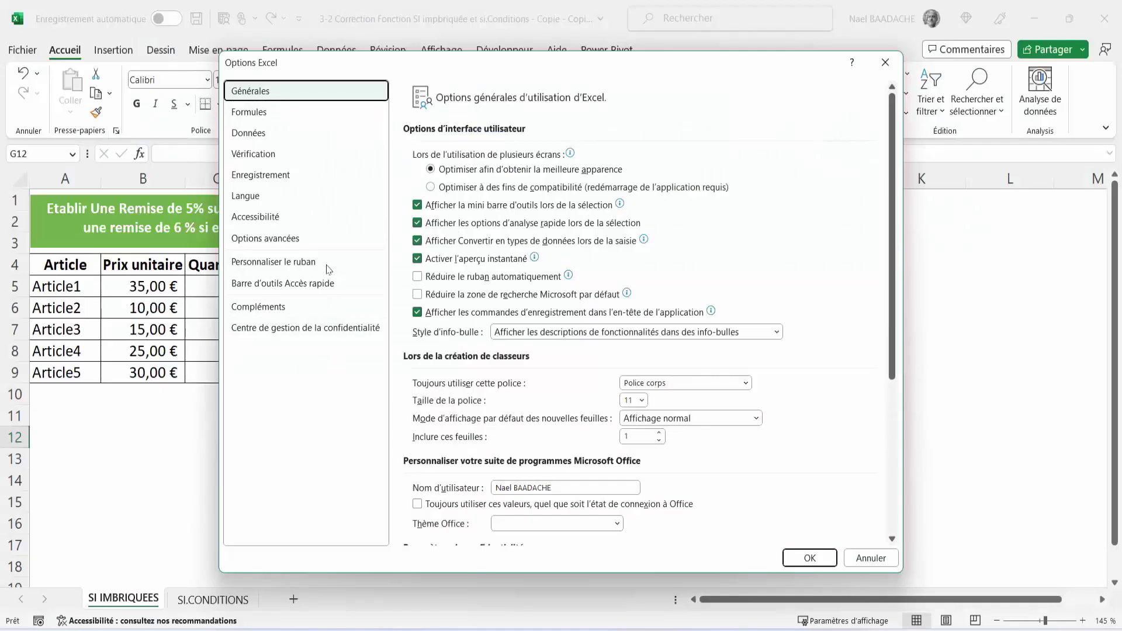
click(43, 604)
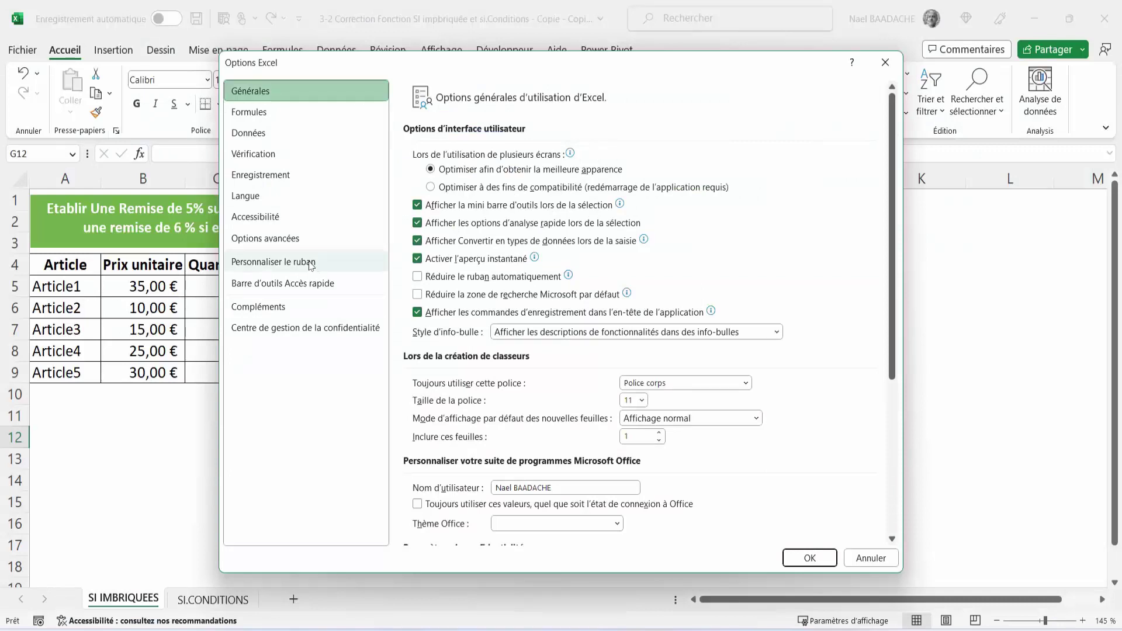
click(311, 266)
scroll(751, 342, down, 2)
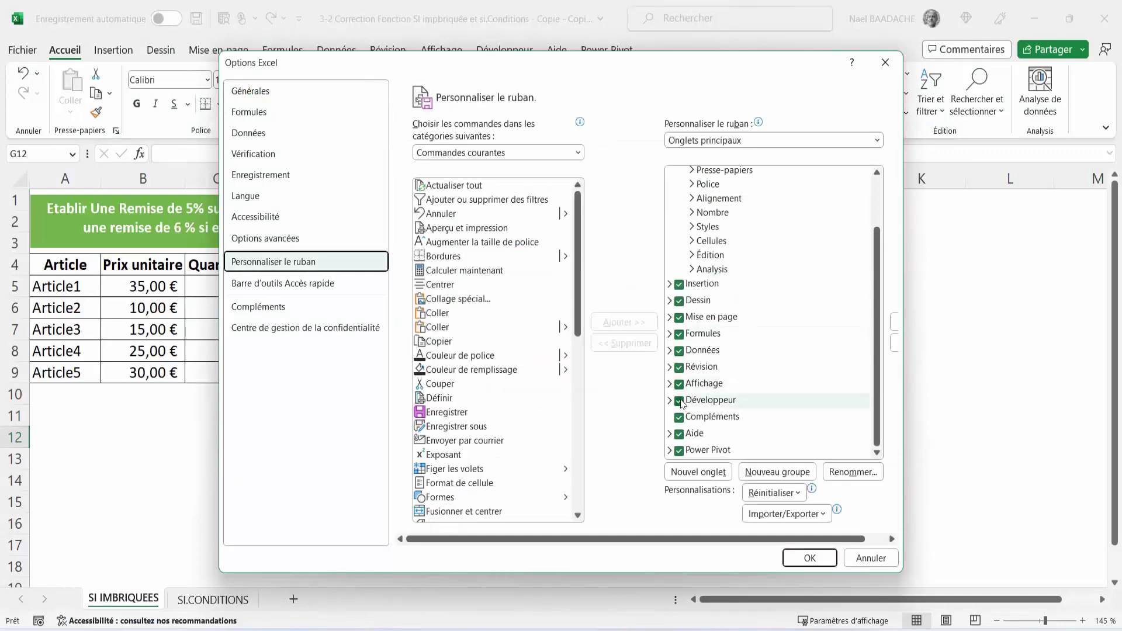
click(811, 559)
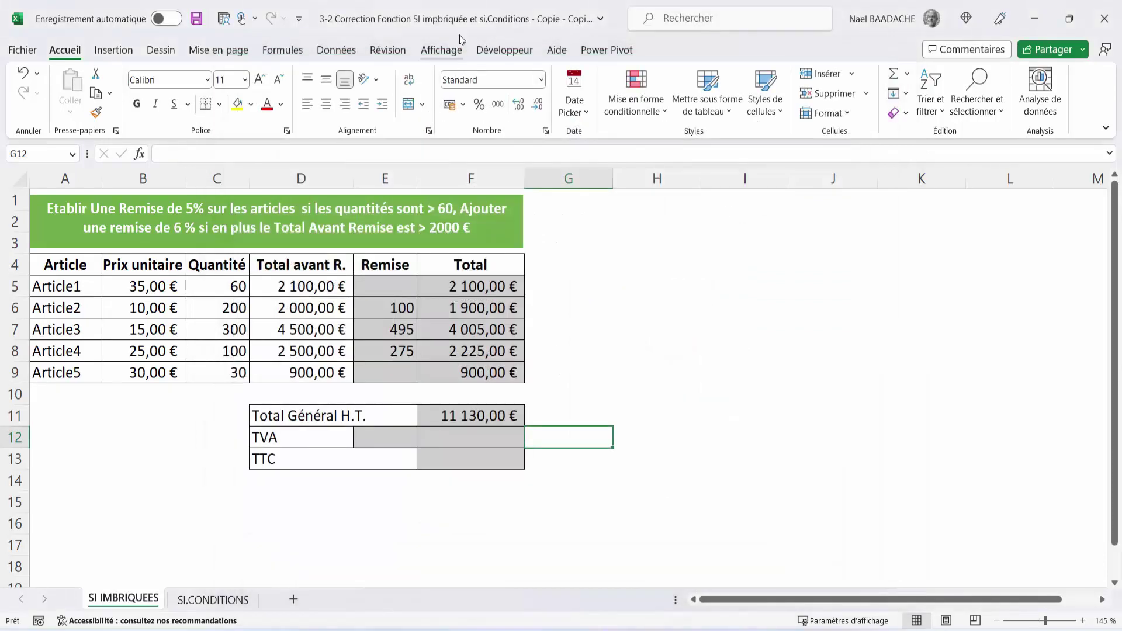
click(522, 52)
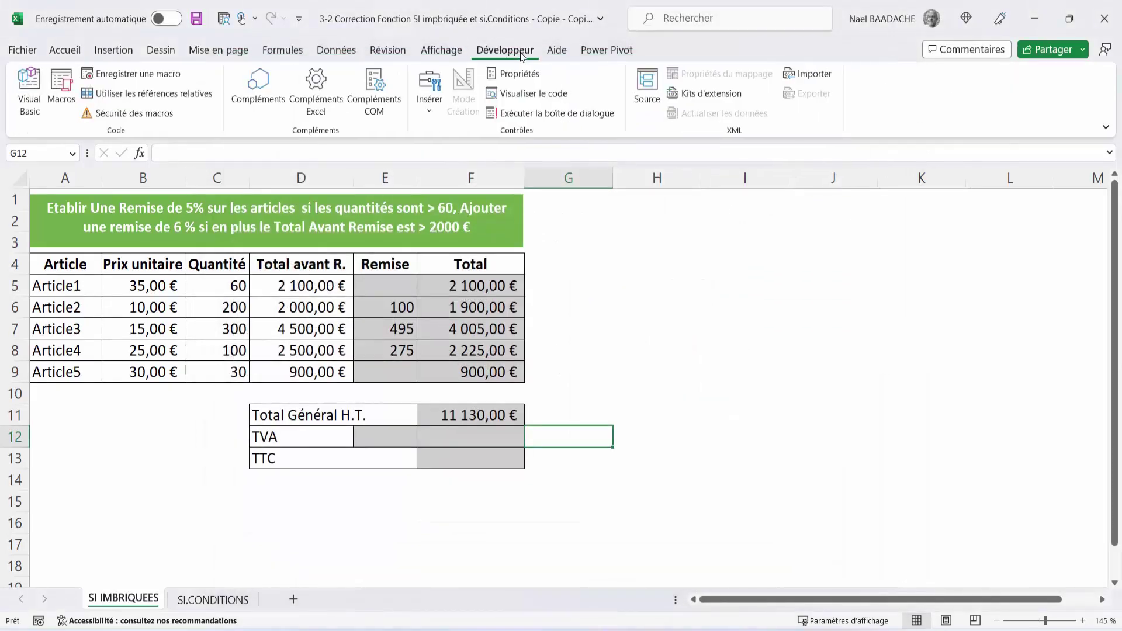
Draw a Zone de groupe beside the TVA and TTC rows
click(429, 111)
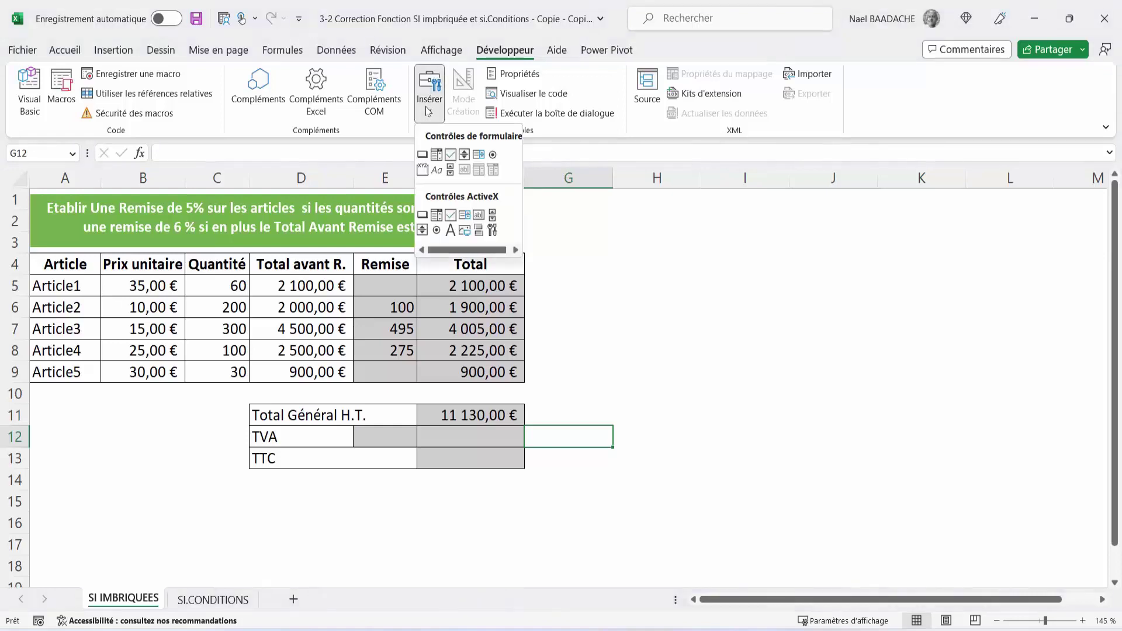
click(422, 170)
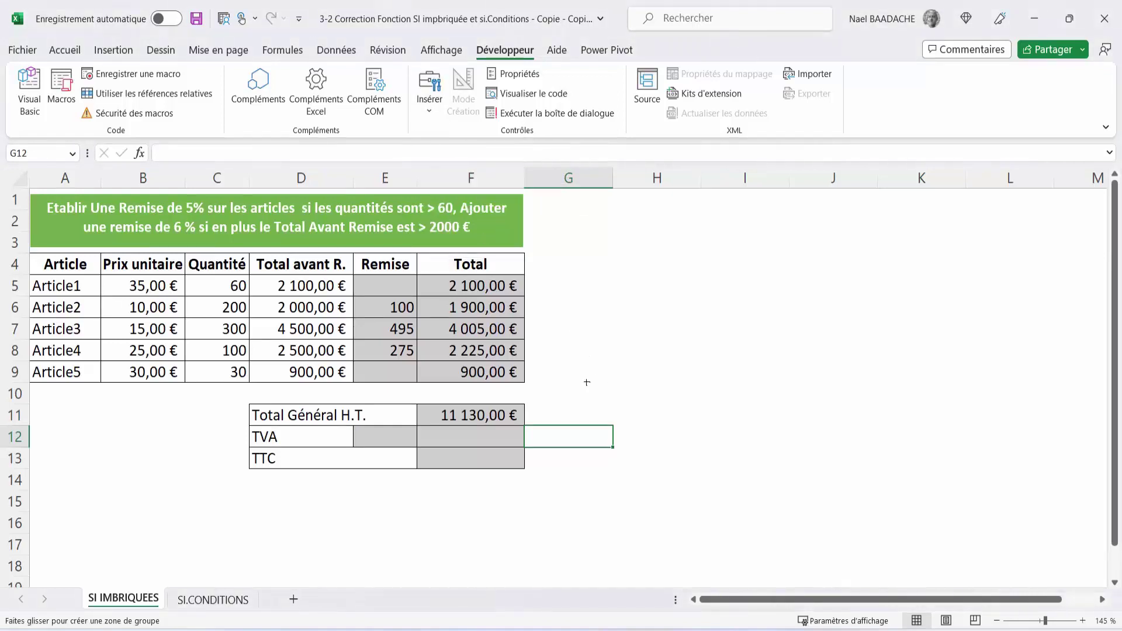
drag(569, 412, 718, 471)
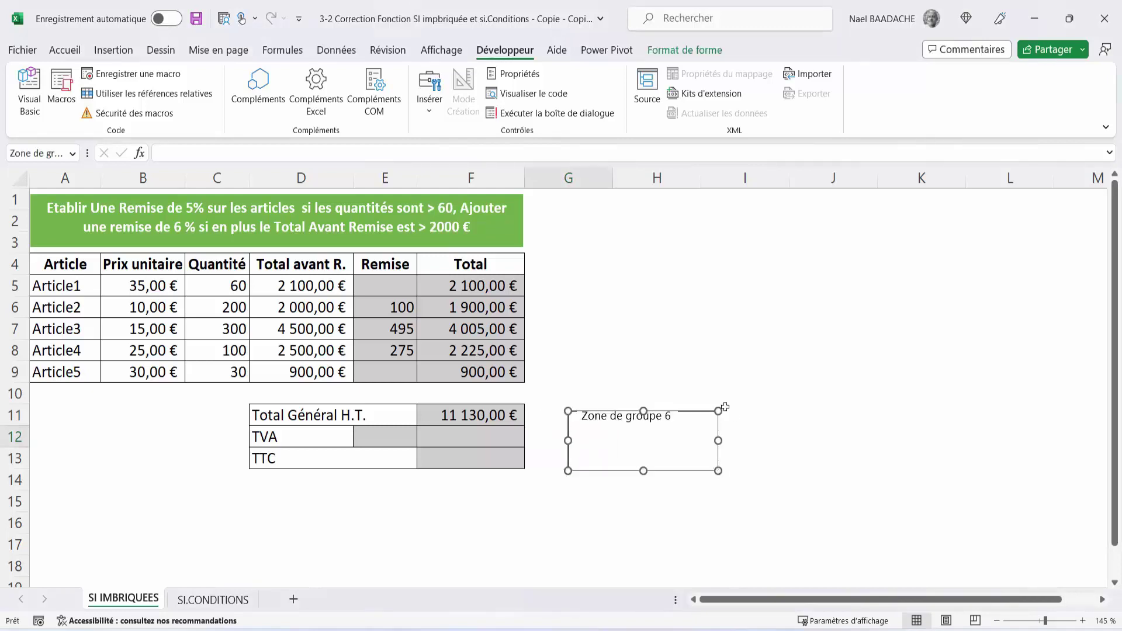
Place an option button inside the group box and Ctrl-drag a copy to its right
click(431, 111)
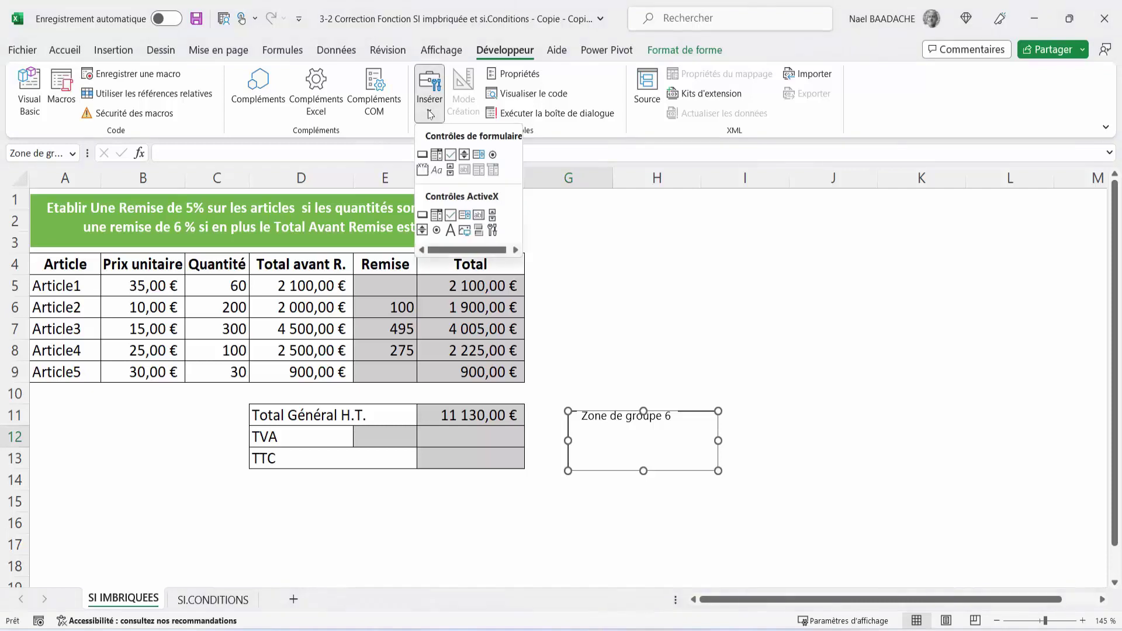
click(493, 155)
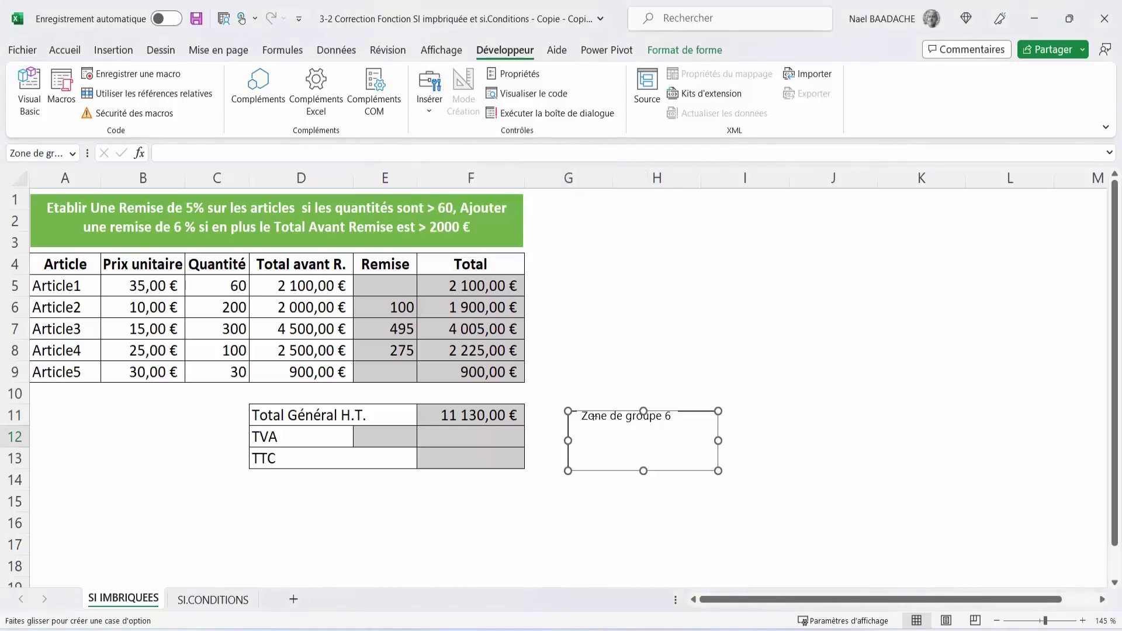
drag(583, 433, 614, 459)
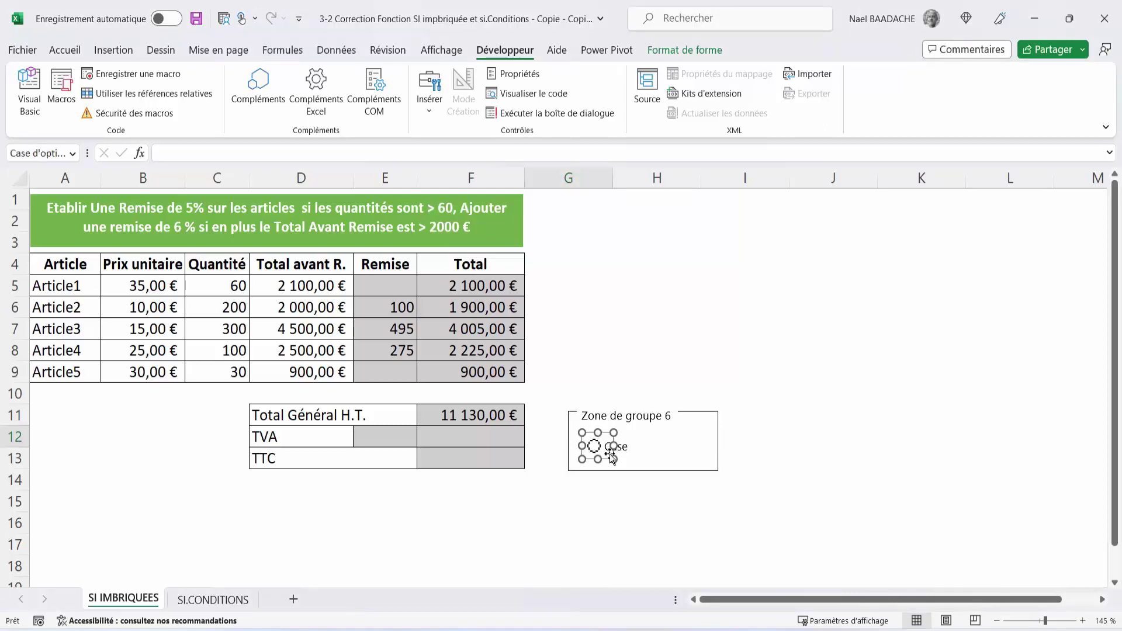
drag(612, 456, 682, 459)
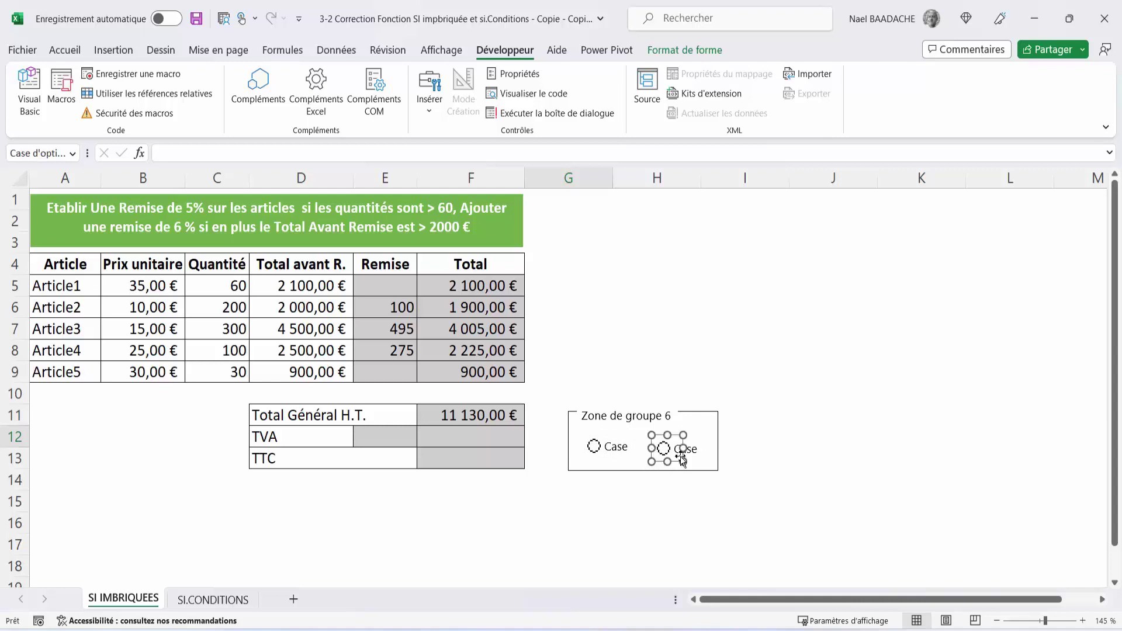
click(585, 414)
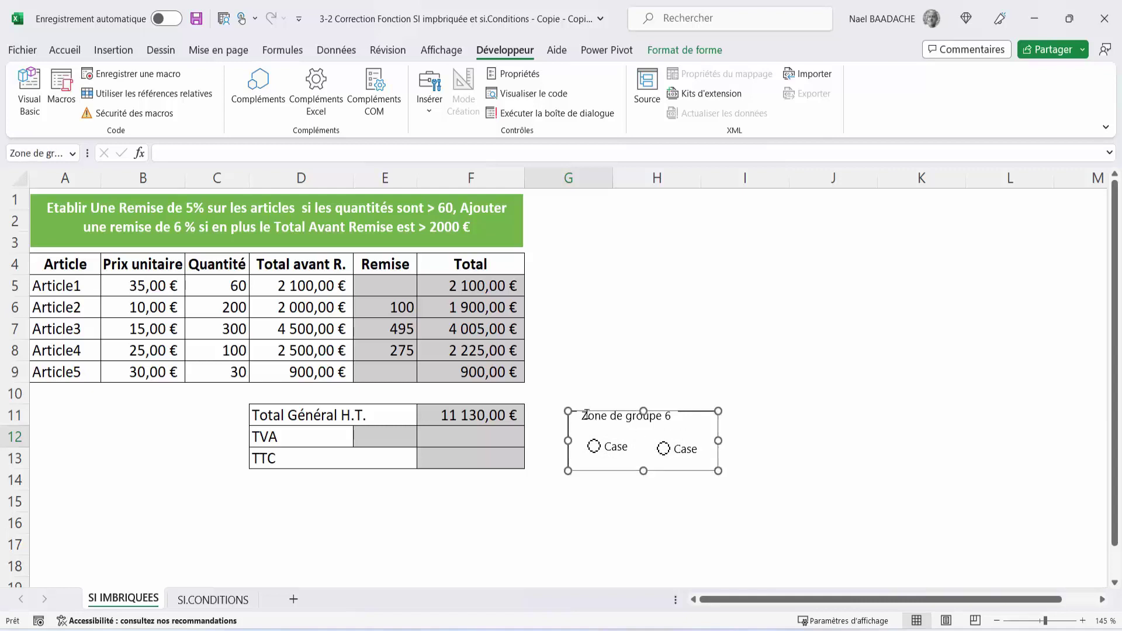
Retitle the group box "Taux de TVA"
click(585, 415)
key(Delete)
key(Delete)
key(Delete)
key(Delete)
key(Delete)
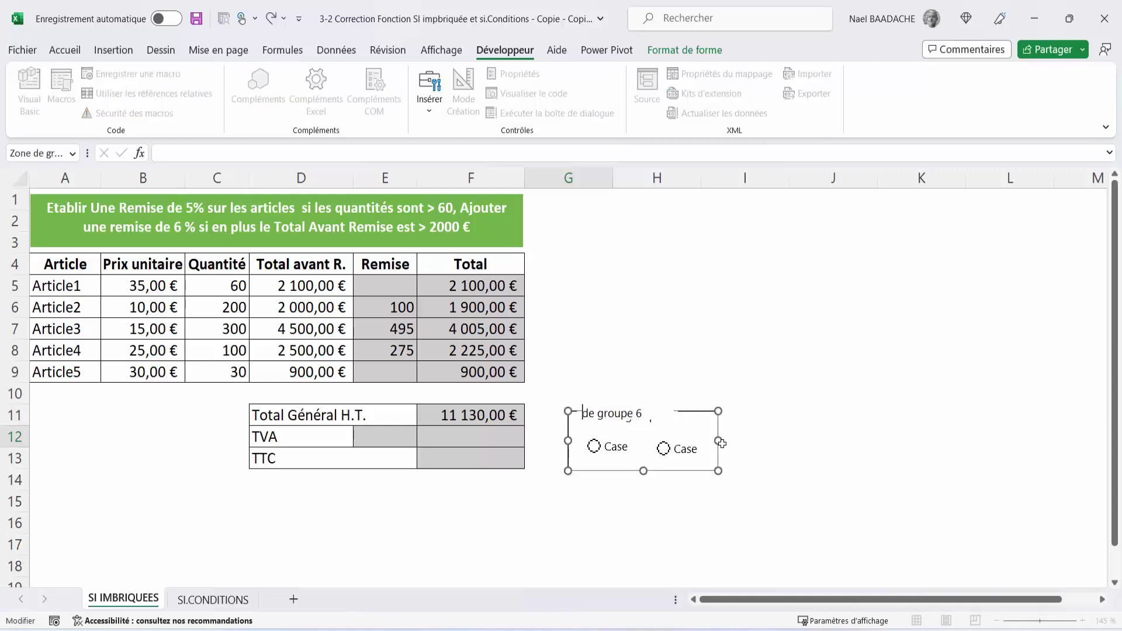
key(Delete)
key(Delete)
key(Delete)
key(Delete)
key(Delete)
key(Delete)
text(aux de TVA)
Relabel the two option buttons "20%" and "10%"
click(612, 444)
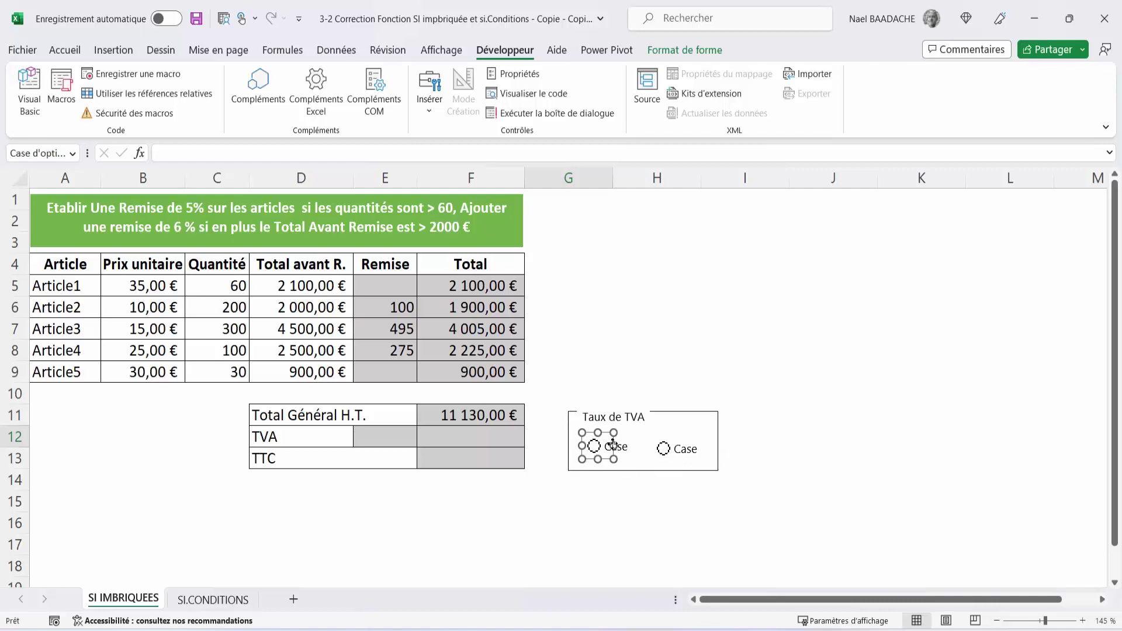
click(612, 446)
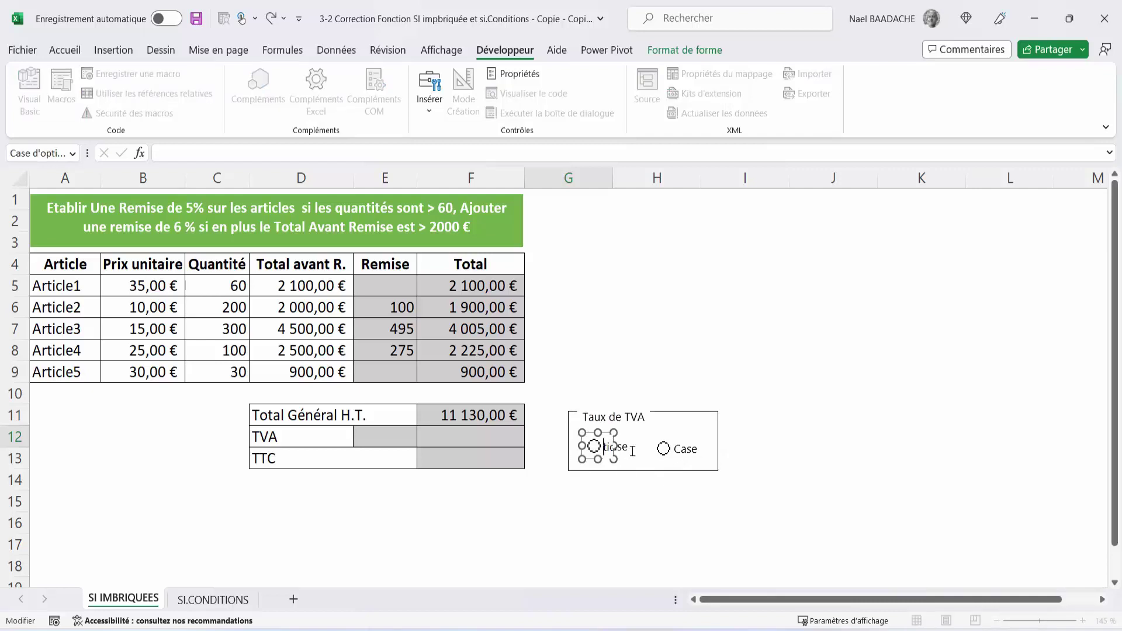
text(70)
click(745, 309)
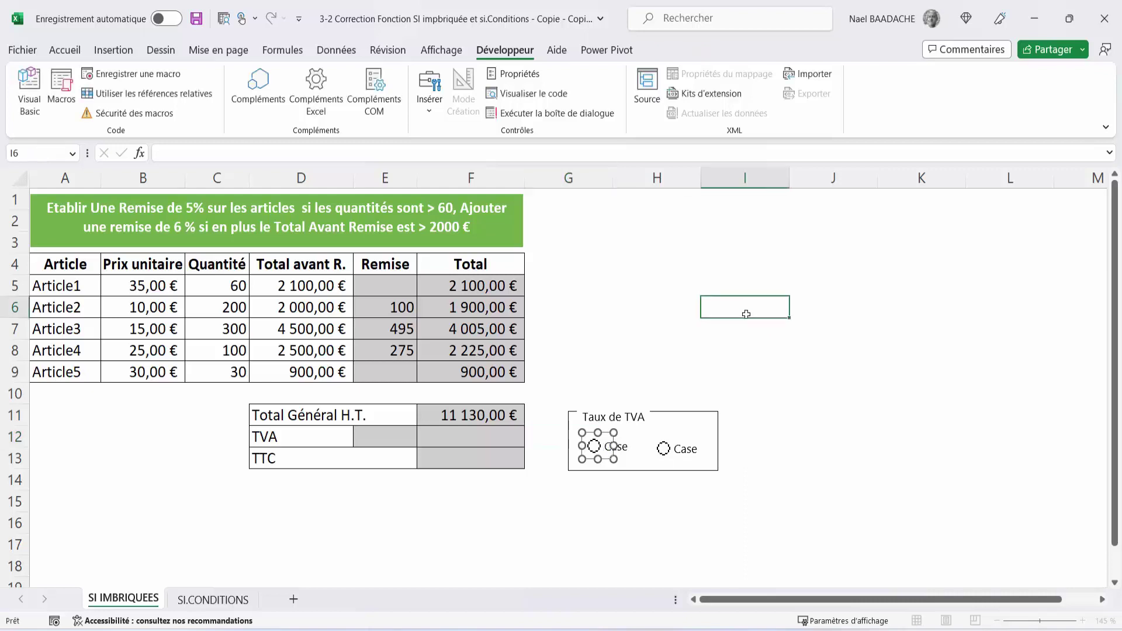
right_click(685, 450)
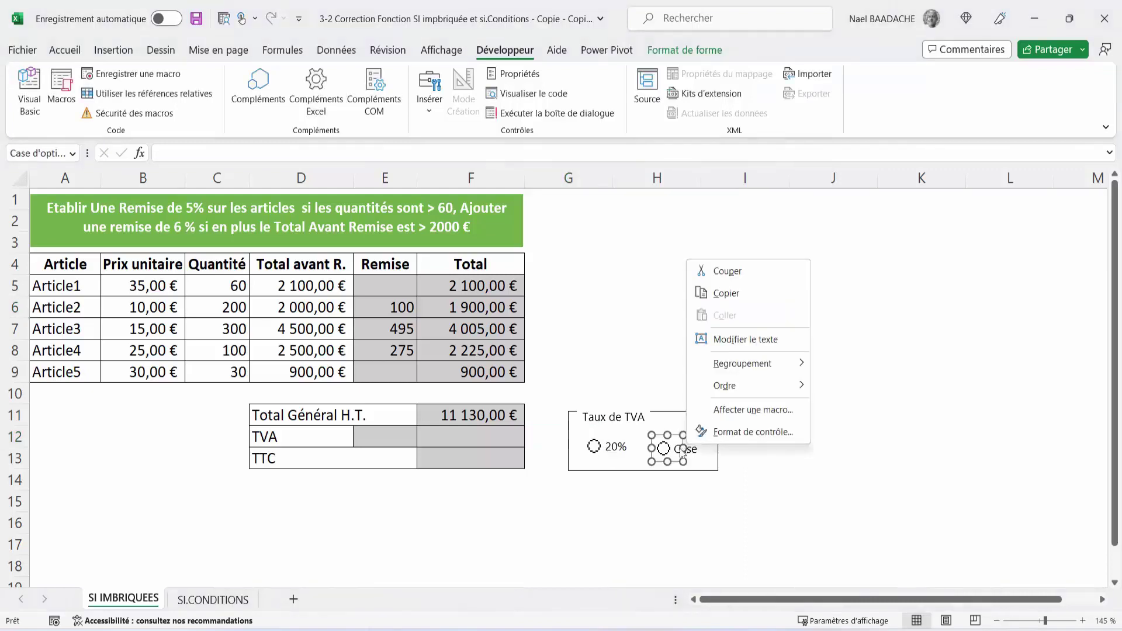
click(676, 448)
click(678, 449)
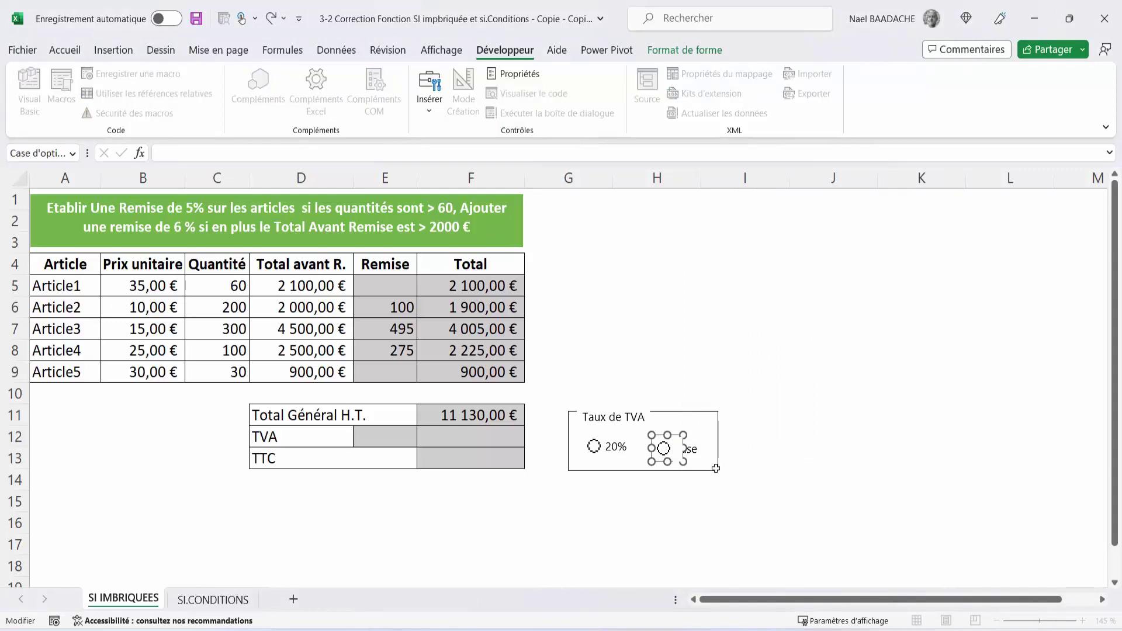
text(1)
key(Delete)
key(Delete)
text(0%)
click(833, 393)
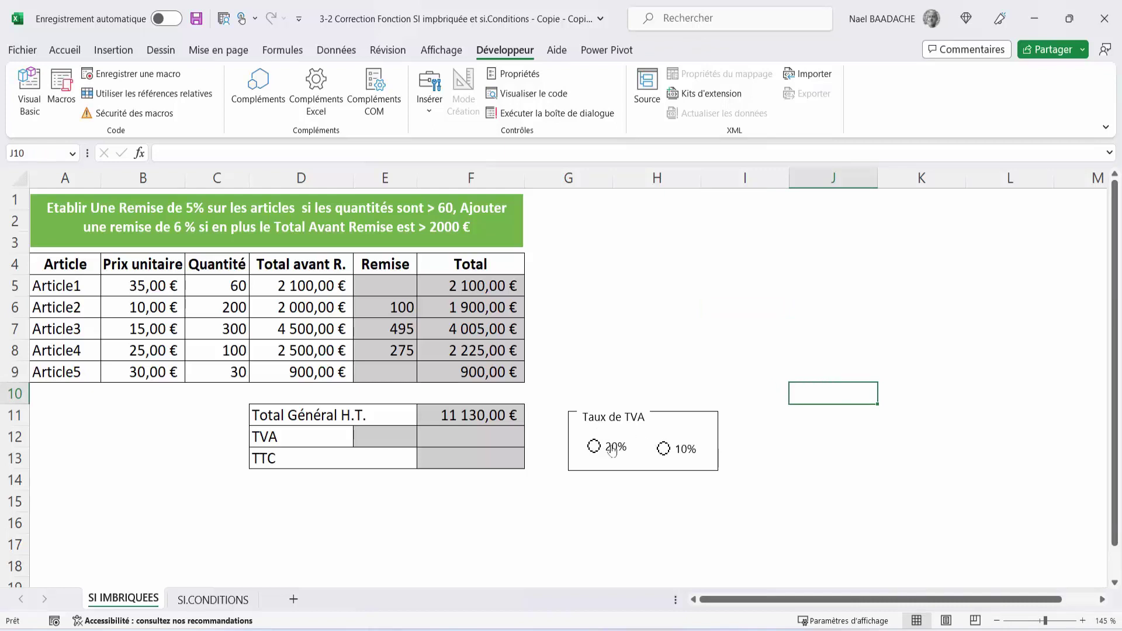
right_click(608, 447)
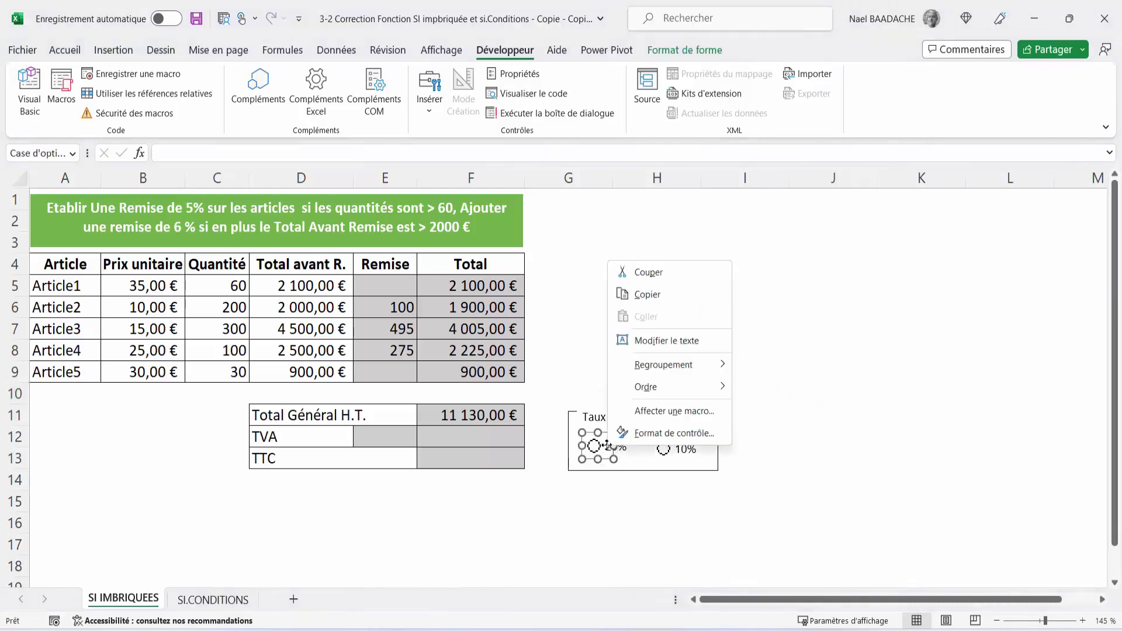
Set the option buttons' Cellule liée to $H$2 in Format de contrôle, then test 20% and 10%
click(650, 434)
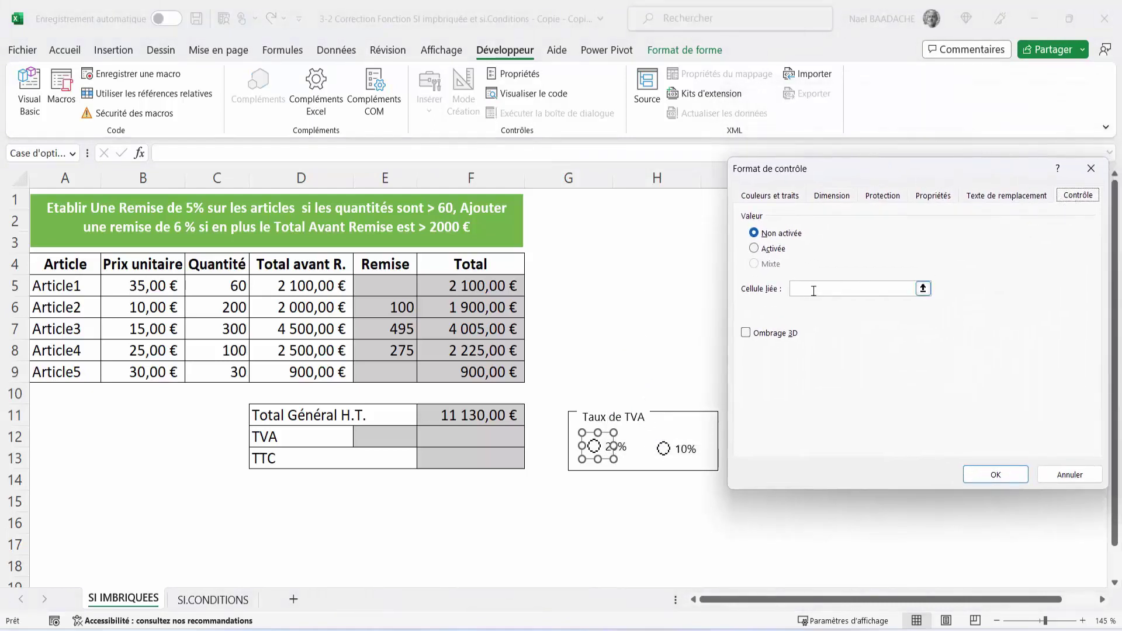
click(814, 291)
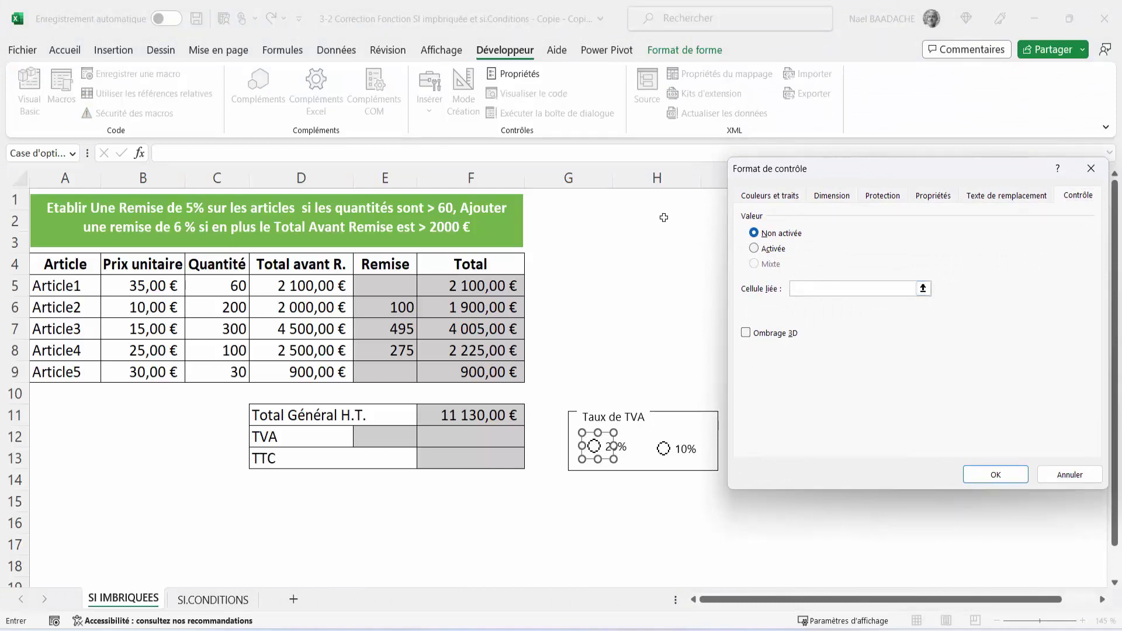
click(660, 214)
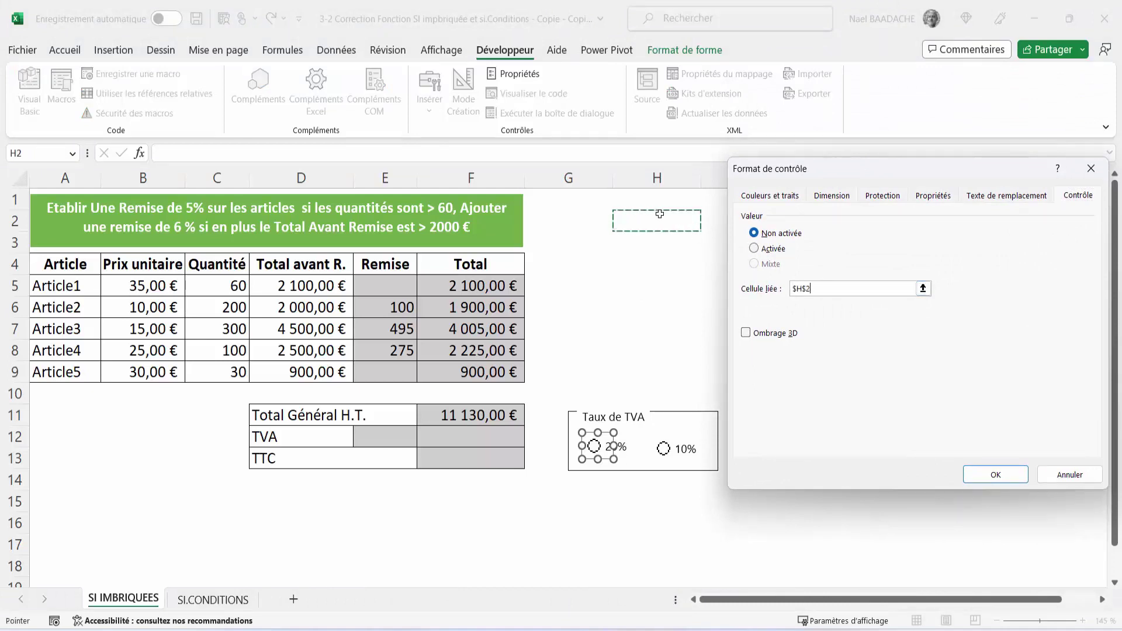
click(995, 474)
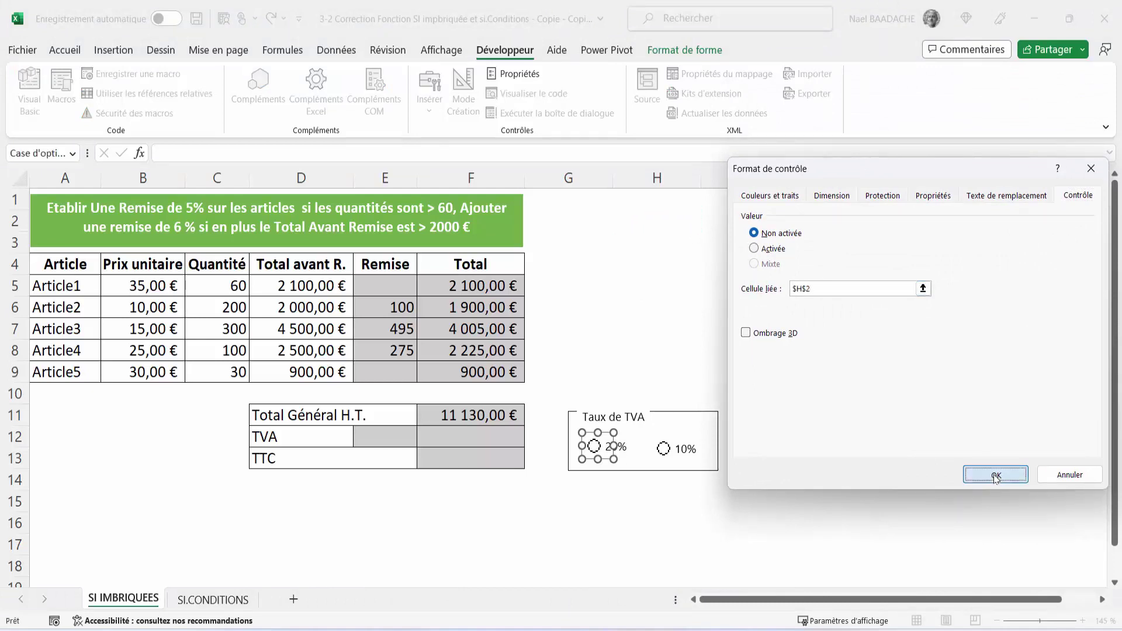
click(594, 448)
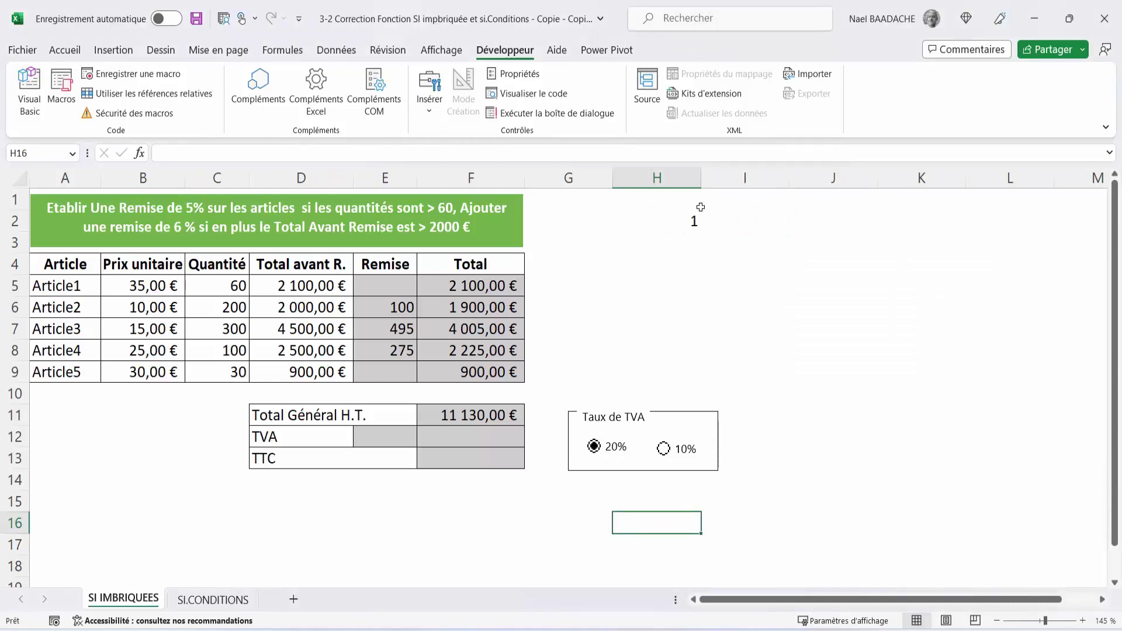
click(663, 450)
Enter =SI(H2=2;10%;20%) in E12 so the TVA rate follows the option buttons
click(391, 438)
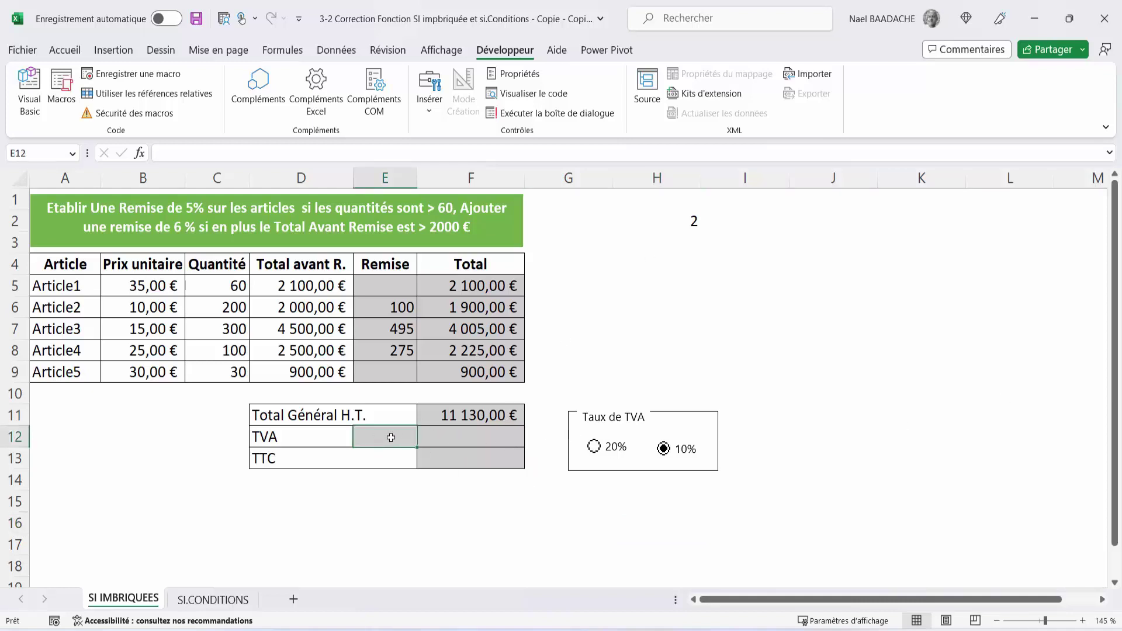
text(=si)
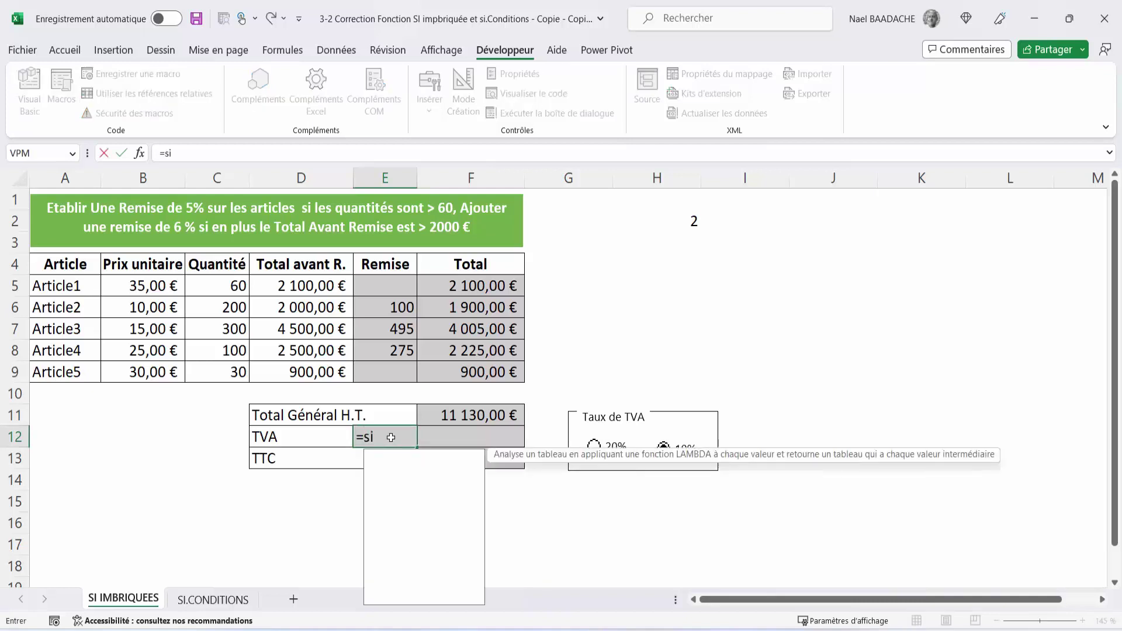
text(()
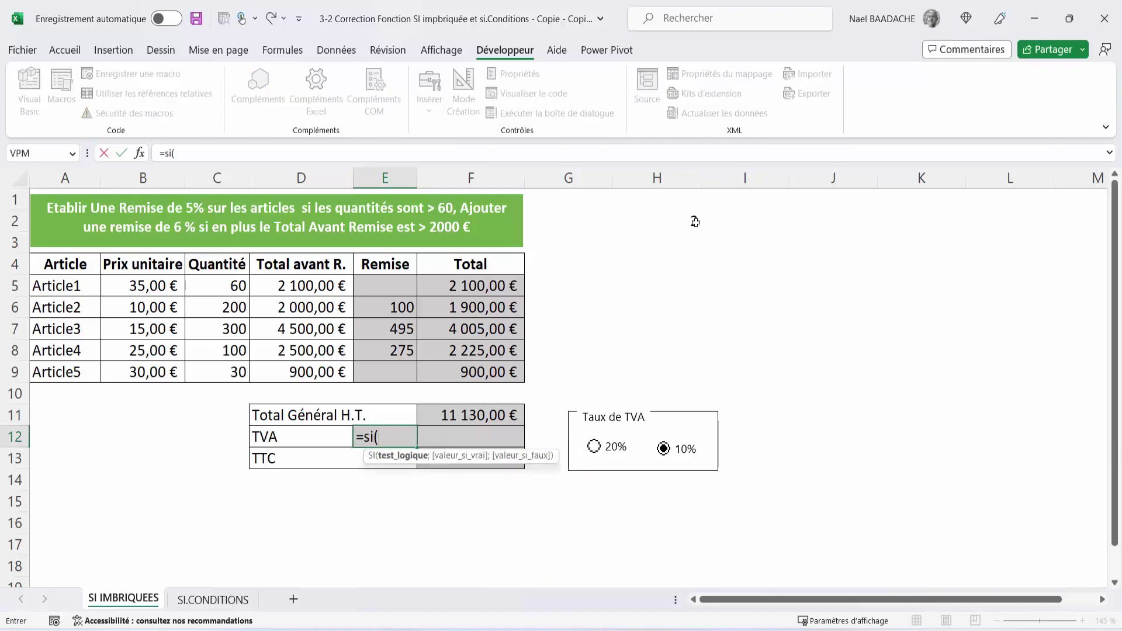
click(694, 222)
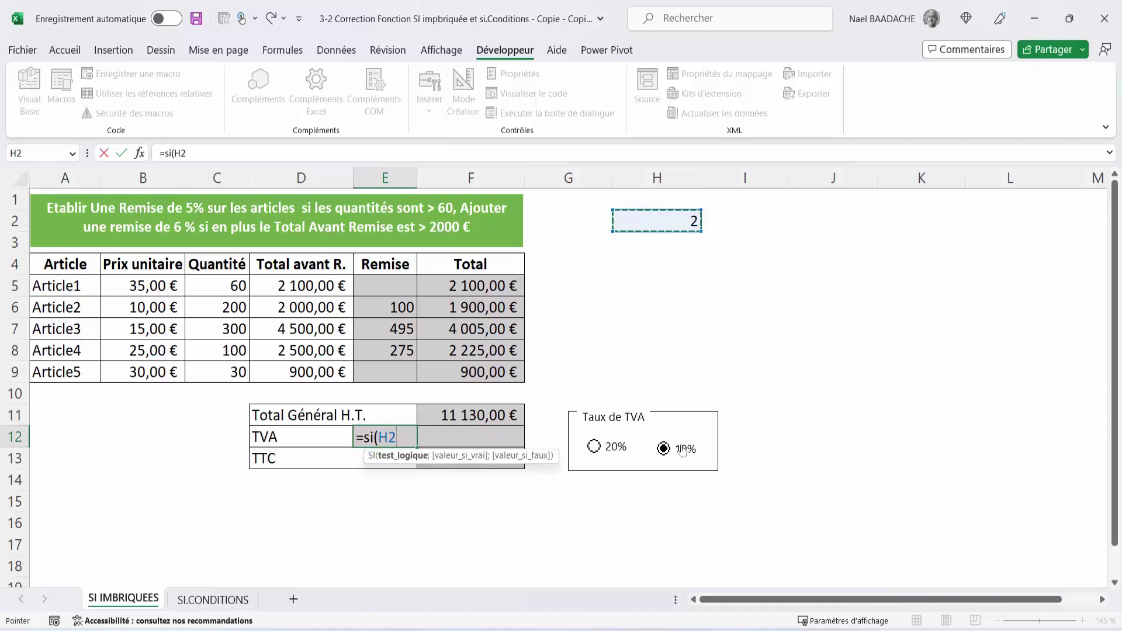
text(=)
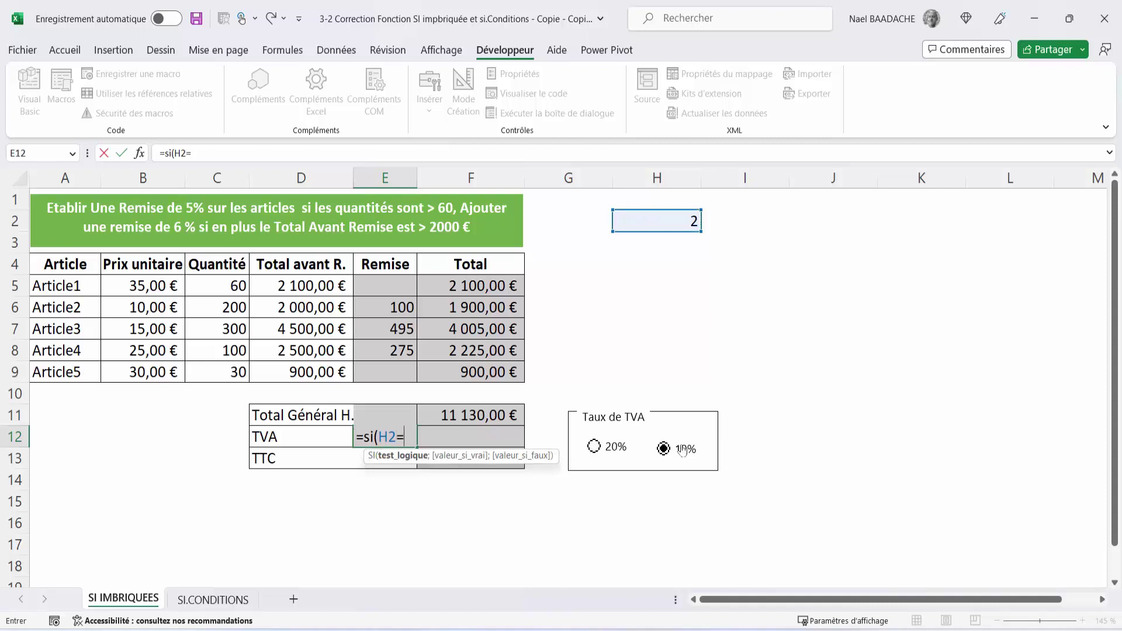
text(2;)
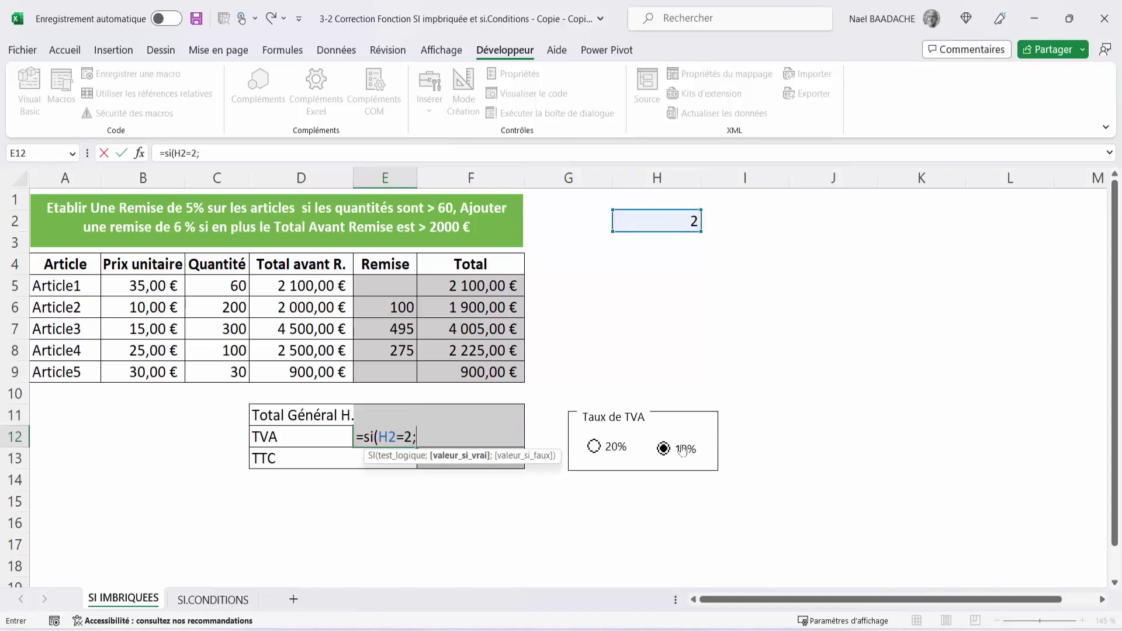
text(10%;)
text(20)
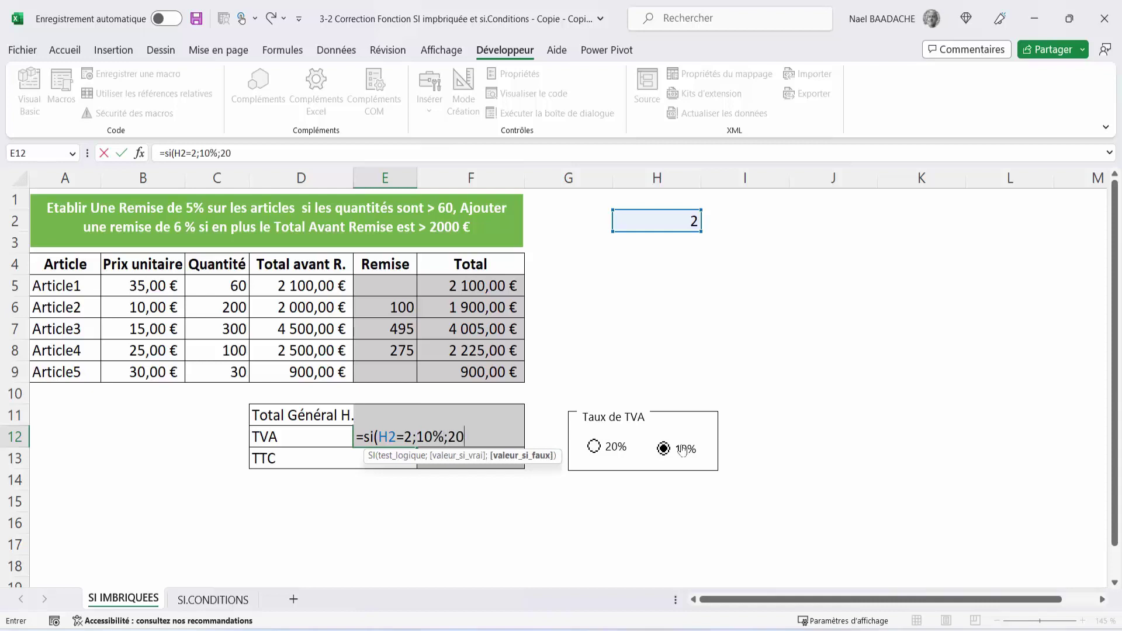
text(%))
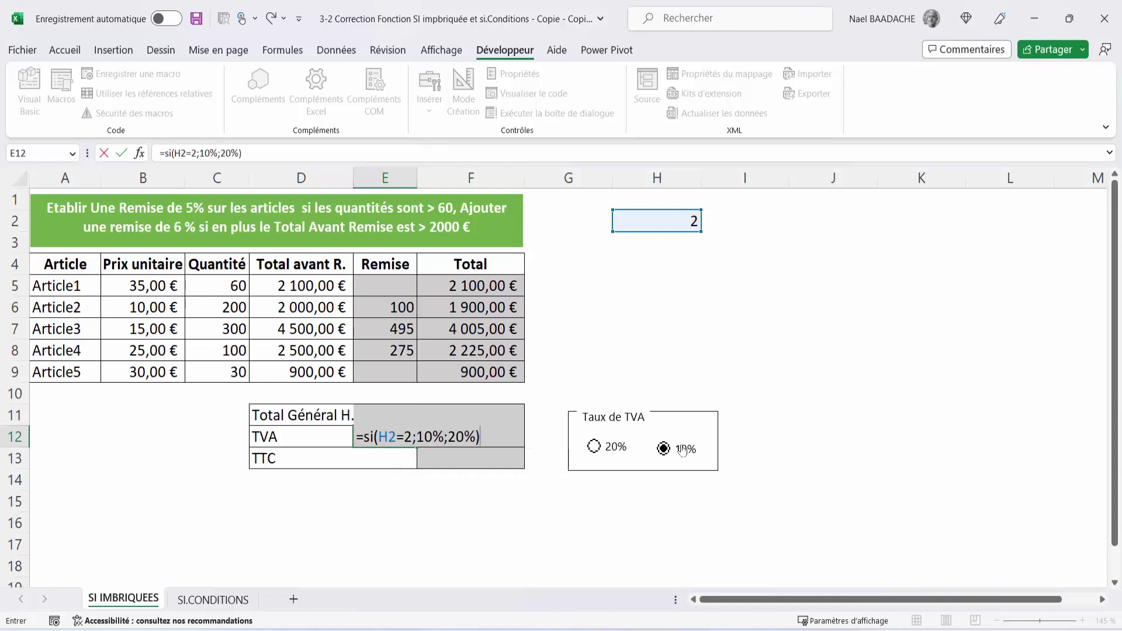
key(Return)
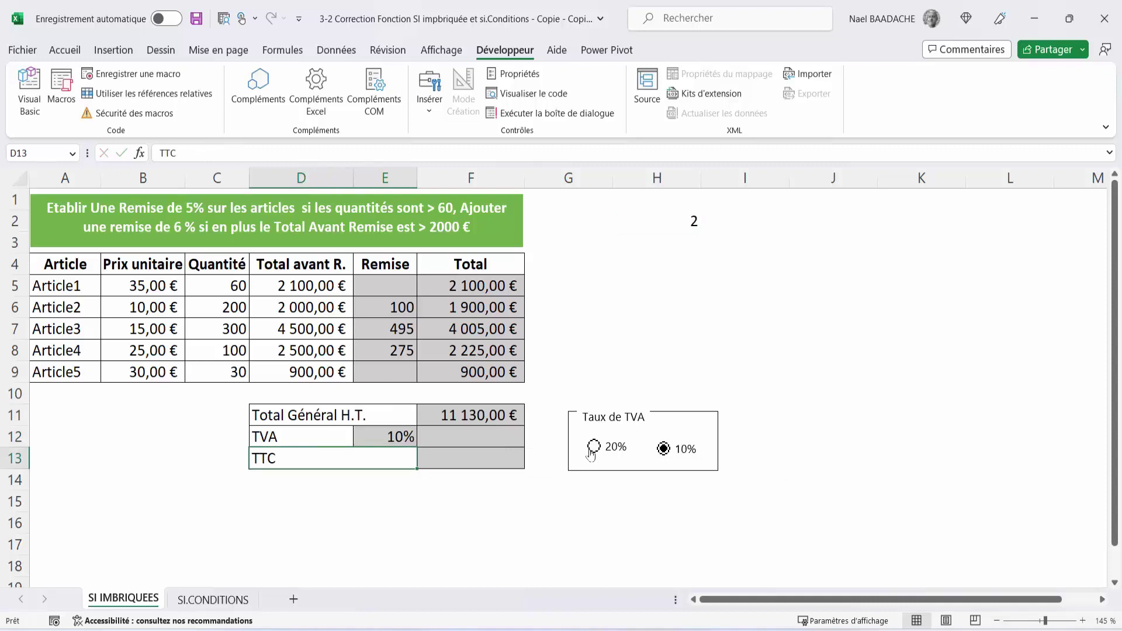
Enter =F11*E12 in F12 for the TVA amount and confirm it shows 1 113,00 € at 10%
click(595, 449)
click(459, 439)
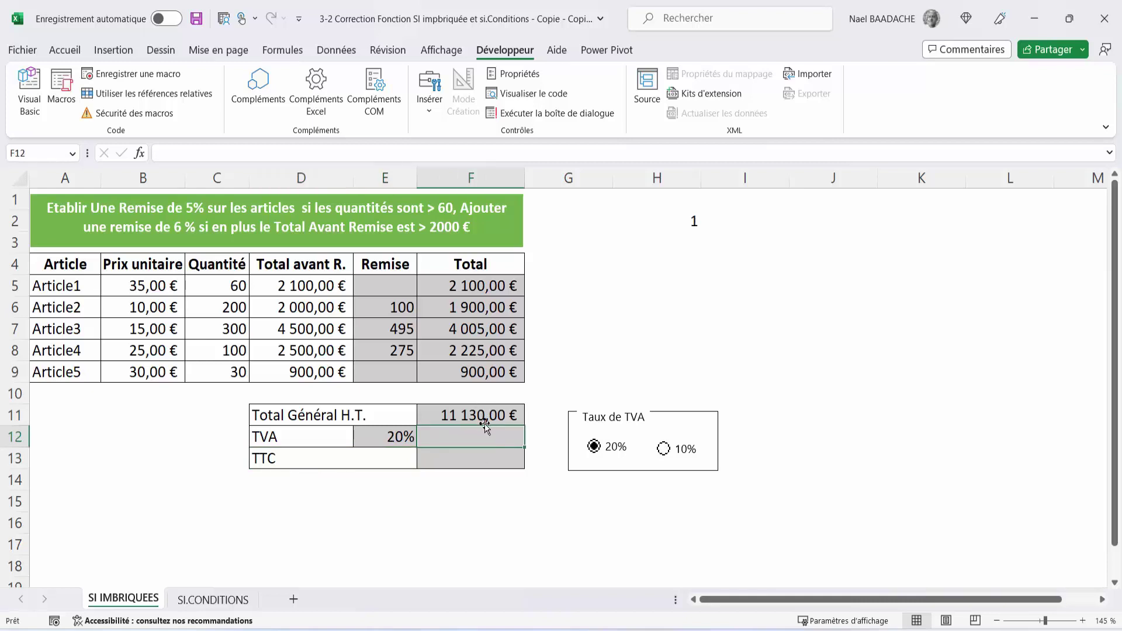
text(=)
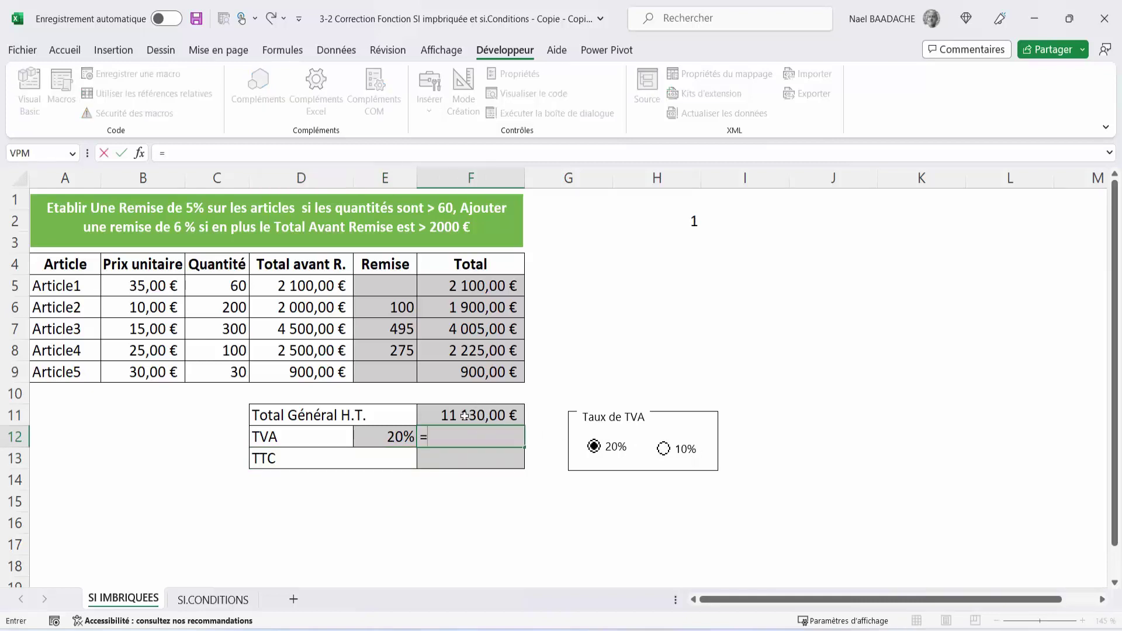
click(470, 415)
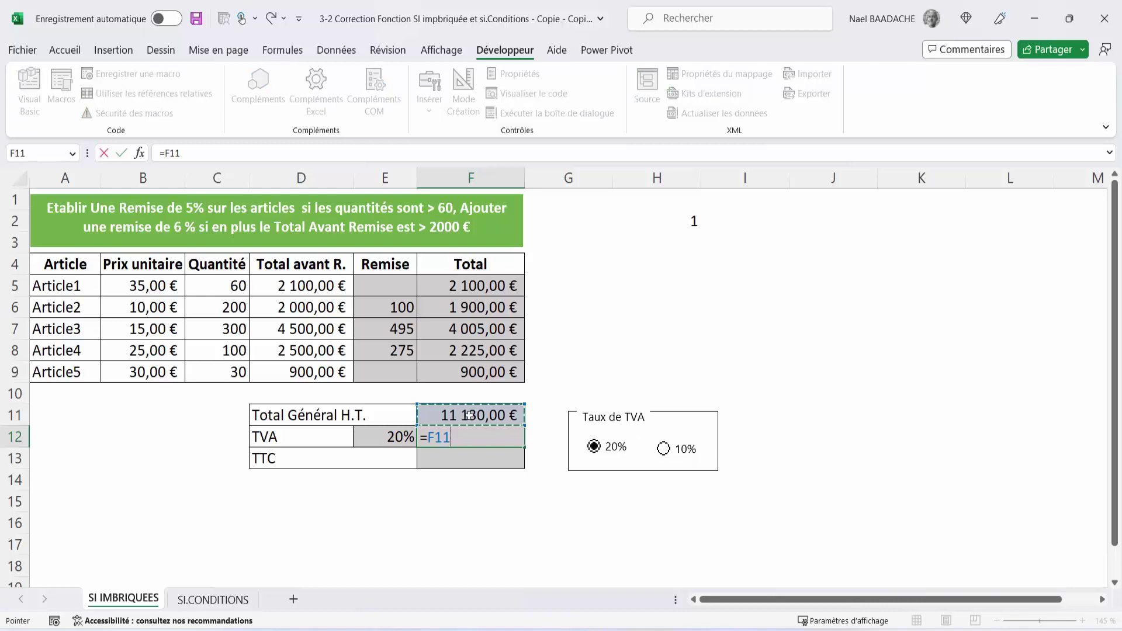
text(*)
click(393, 440)
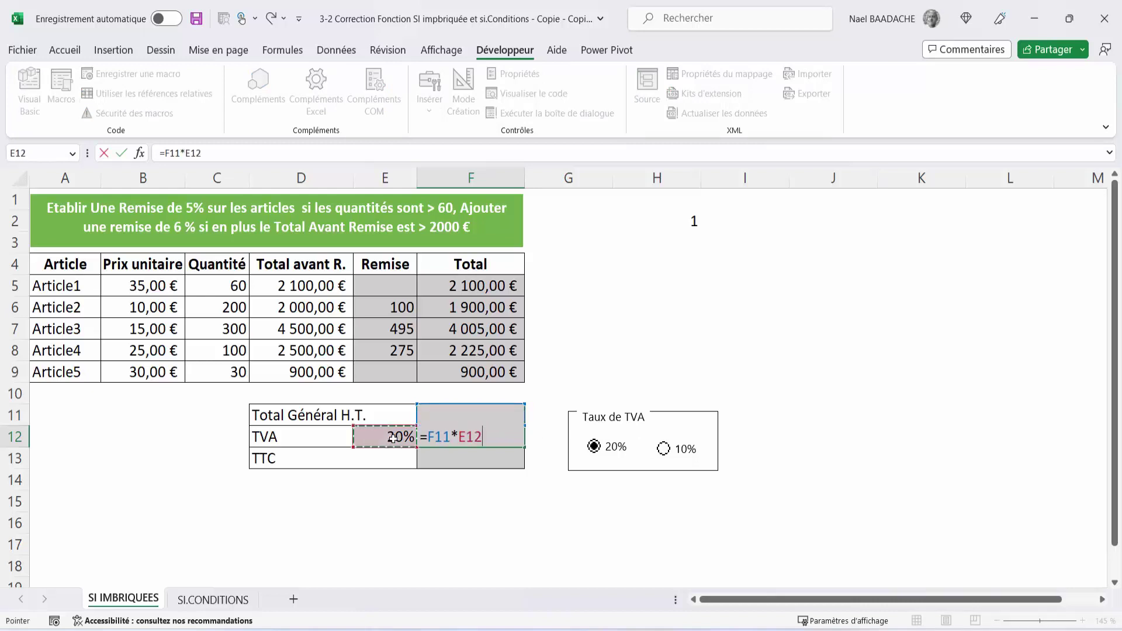
key(Return)
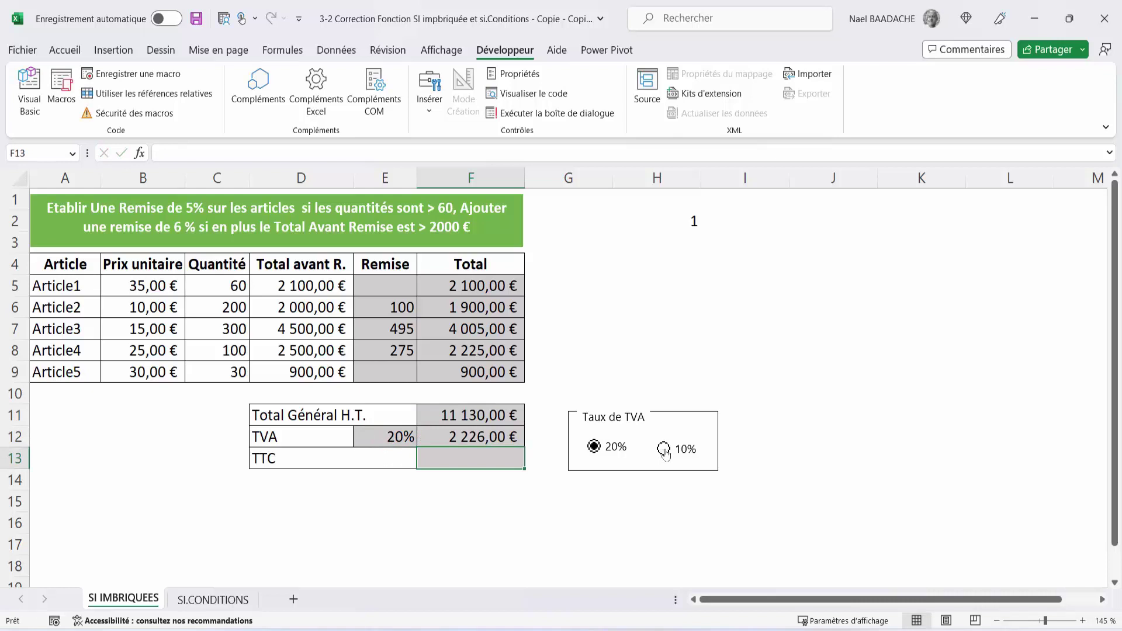
click(664, 450)
Enter =F11+F12 in F13 for the TTC total and verify 13 356,00 € at the 20% rate
text(=)
click(455, 418)
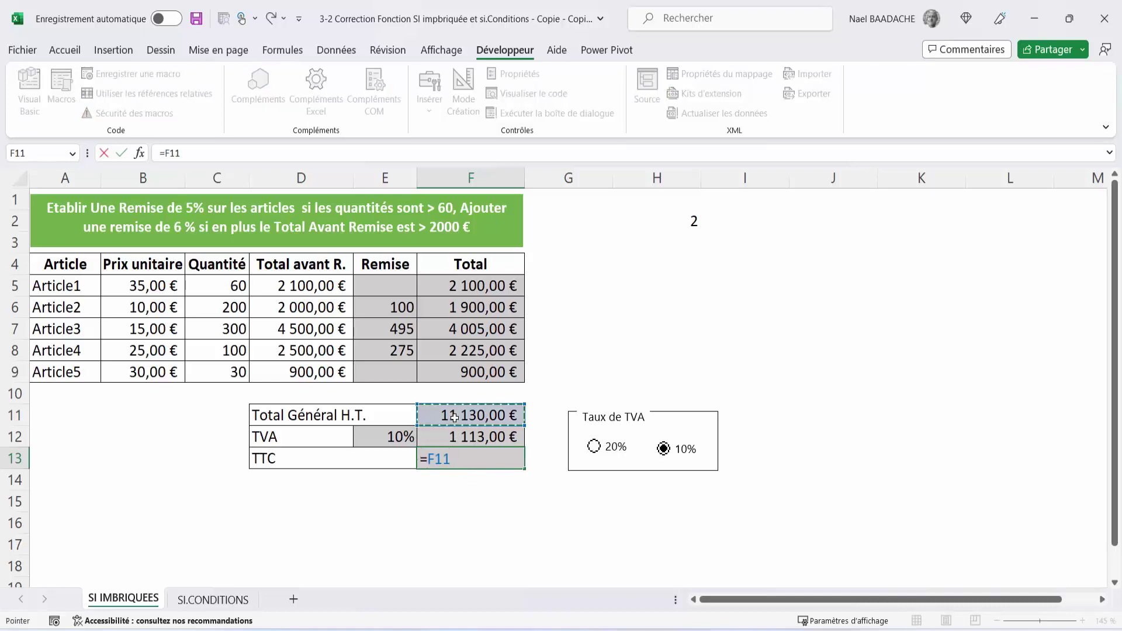
text(+)
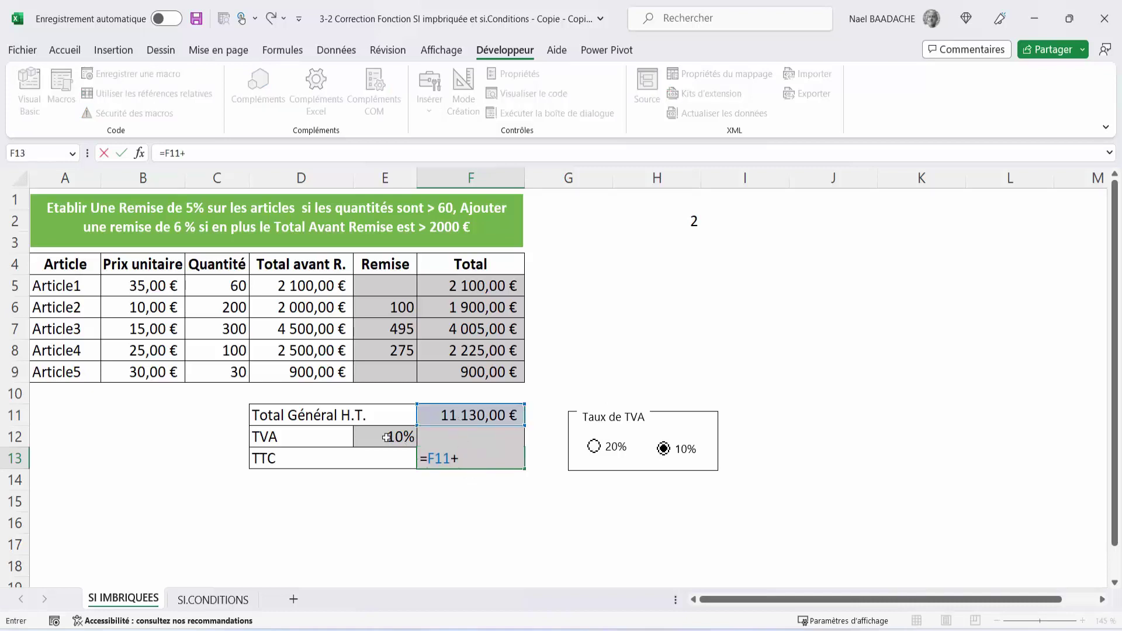
click(390, 438)
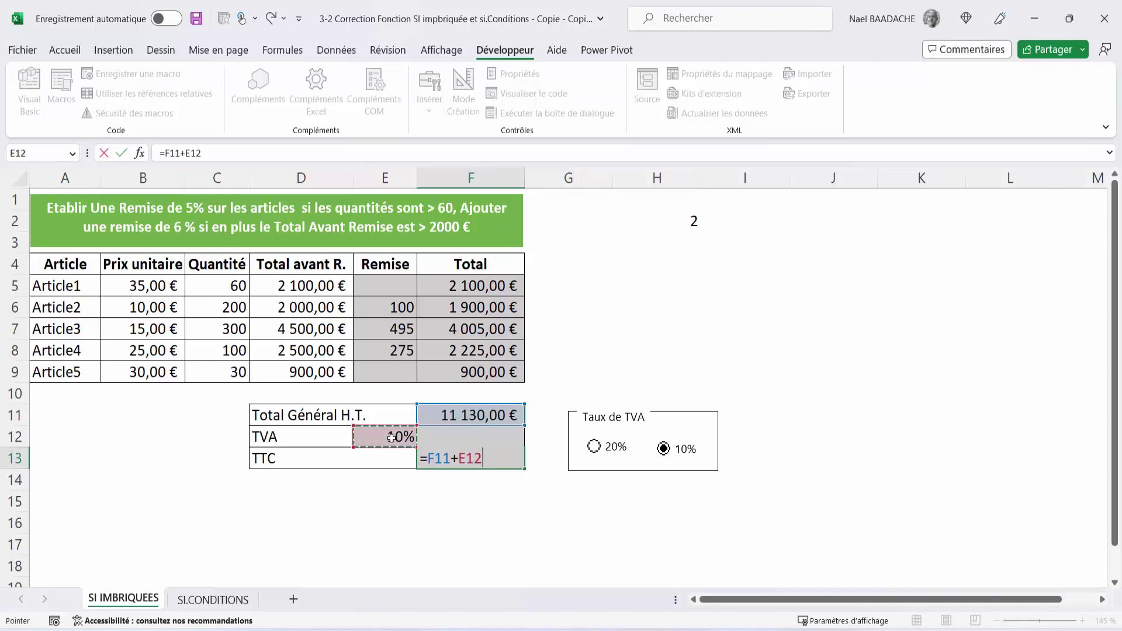
key(Right)
key(Return)
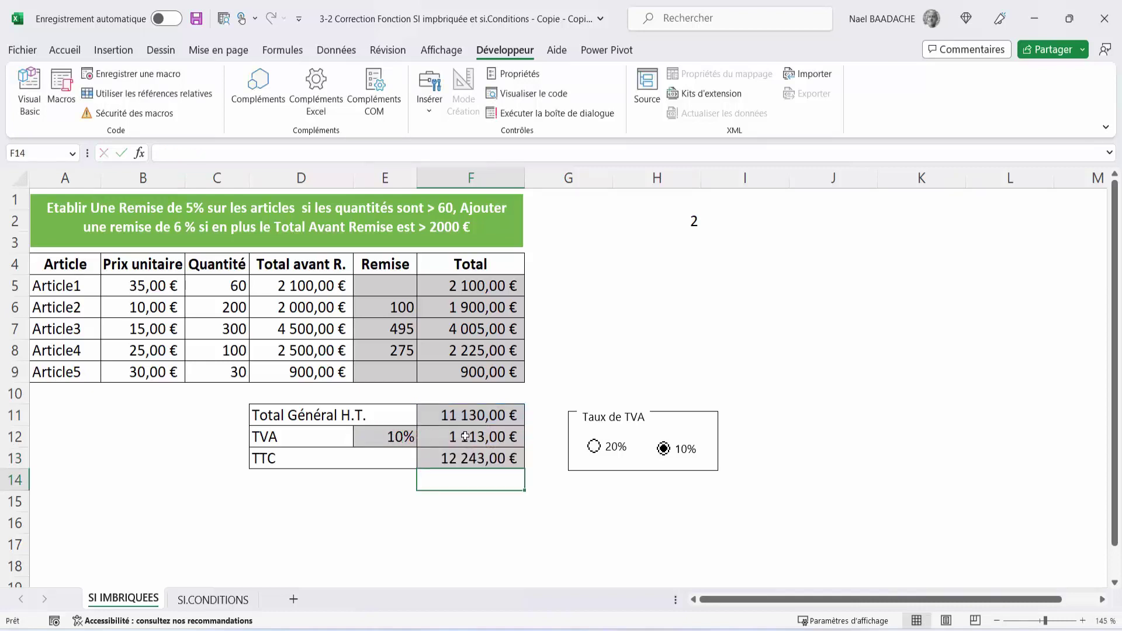
click(509, 528)
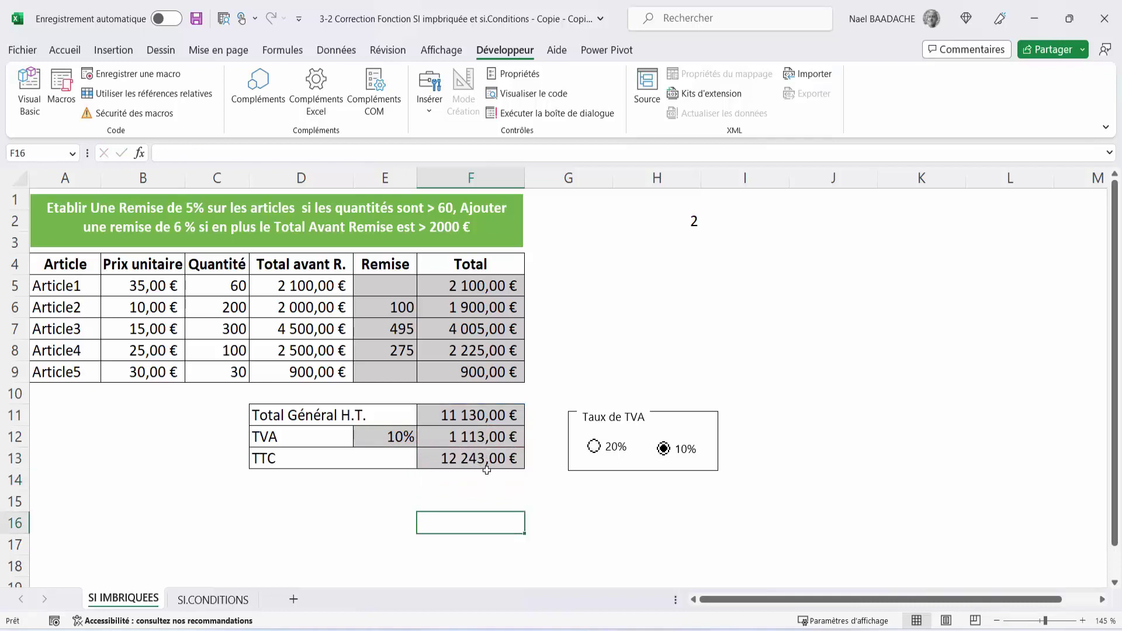
click(485, 463)
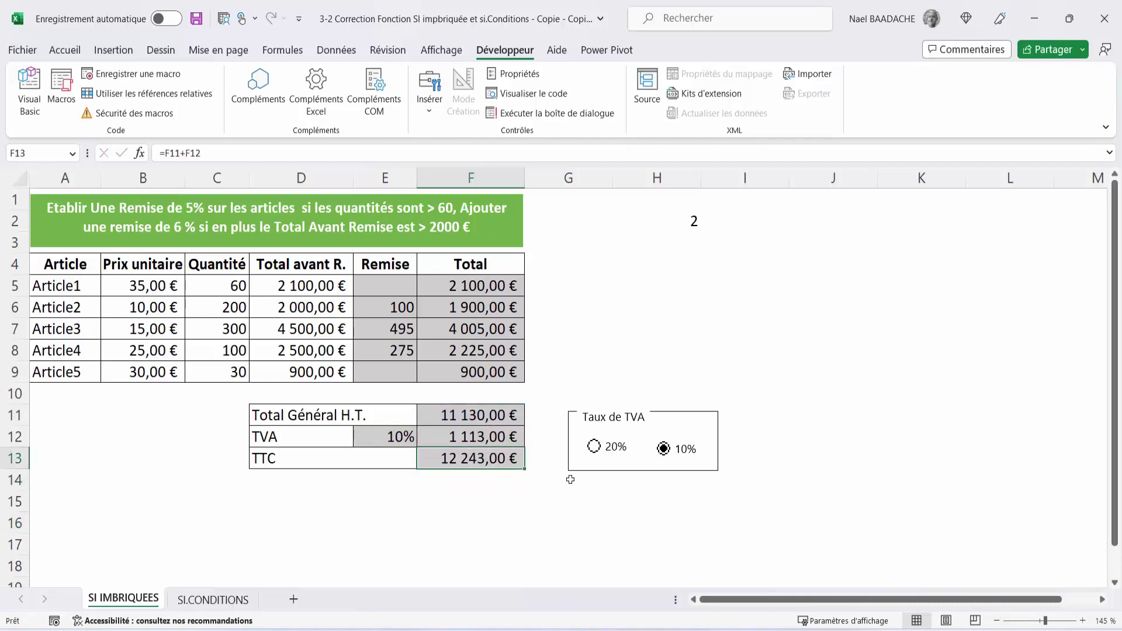
click(594, 447)
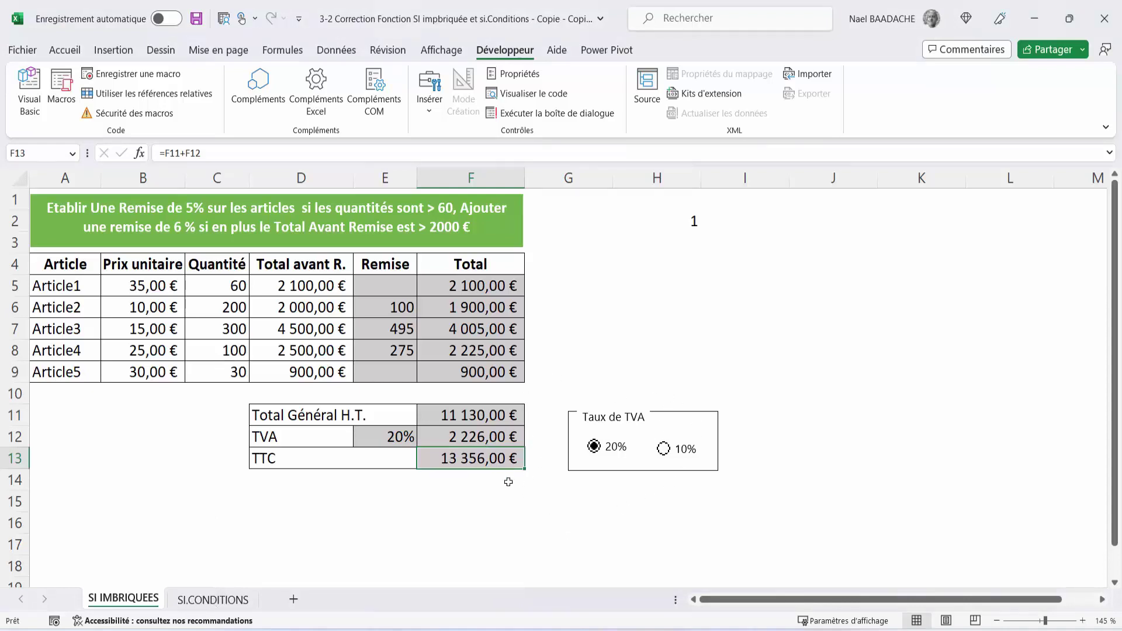
Switch to the SI.CONDITIONS sheet and select the first Remise cell E5
click(210, 600)
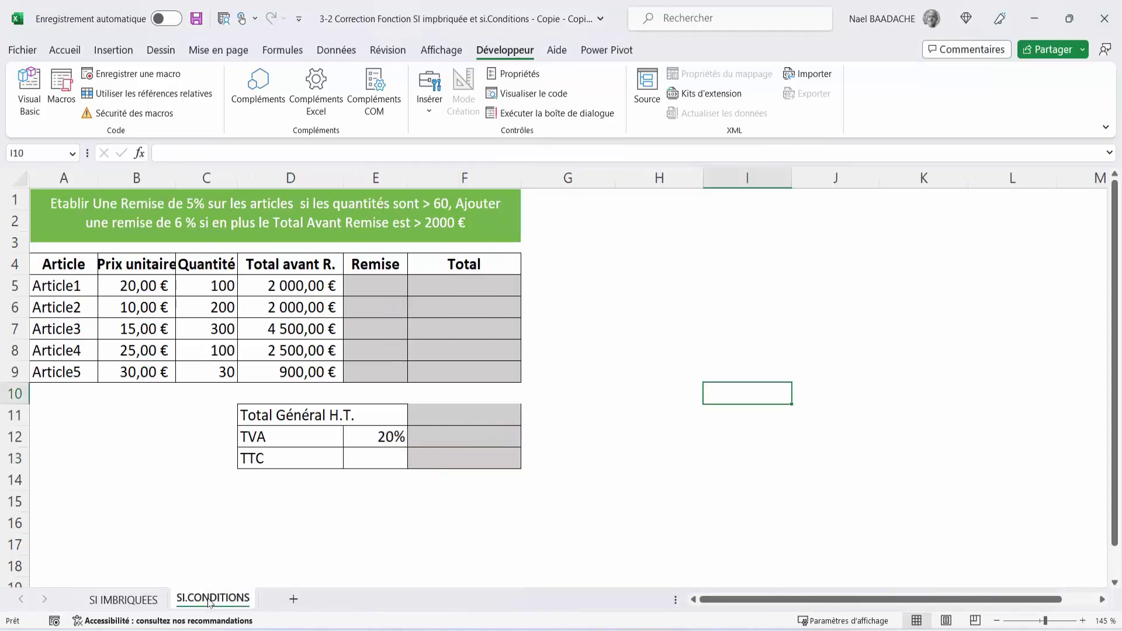
click(374, 289)
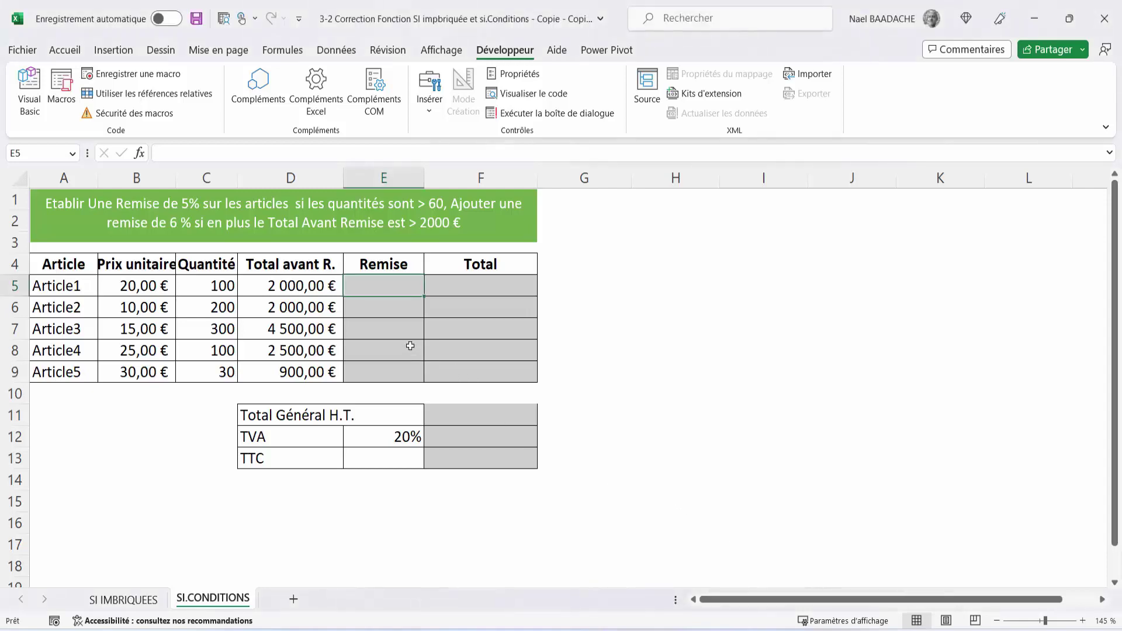
Across E5:E9, start an SI.CONDITIONS formula: blank for quantity up to 60, then a quantity-and-total ≤ 2000 test
drag(391, 288, 389, 369)
text(=)
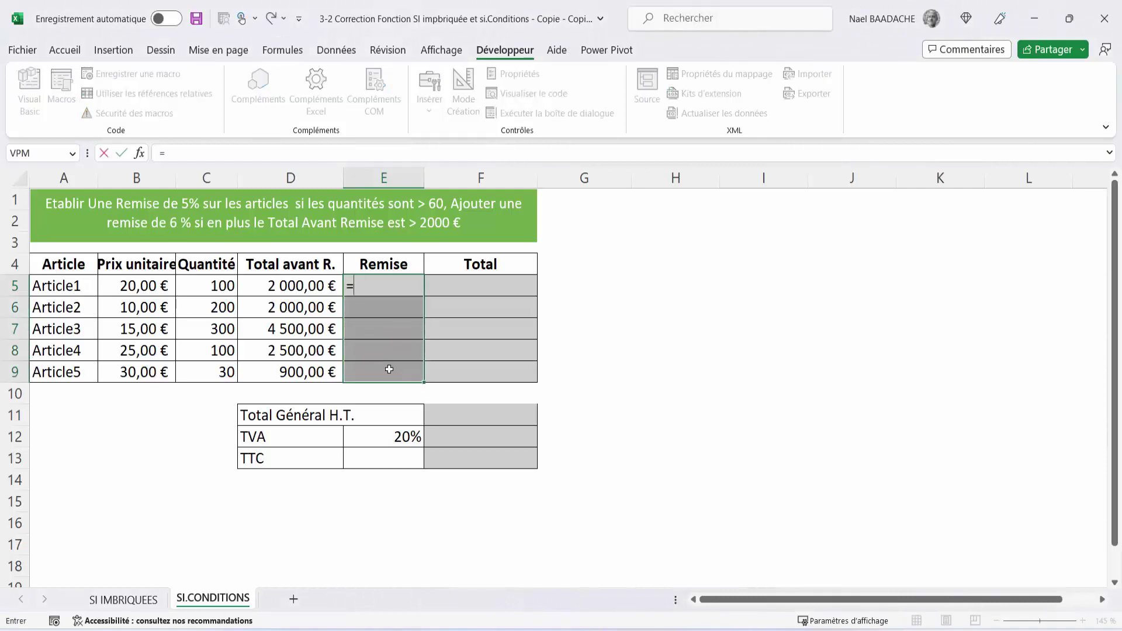
text(si.condition)
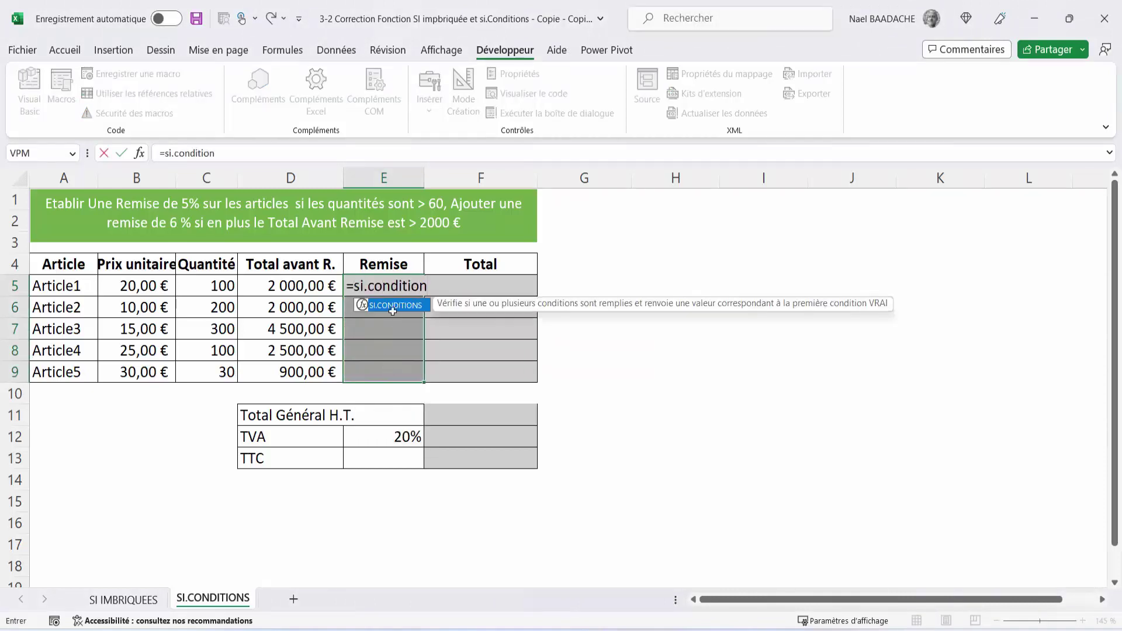
double_click(395, 305)
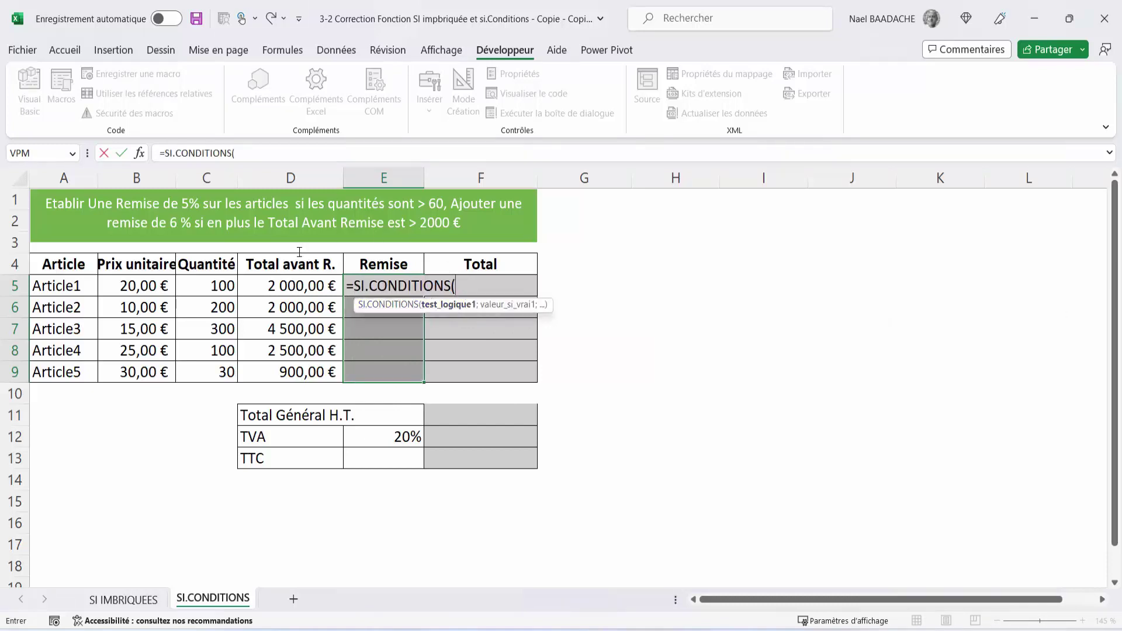
click(207, 286)
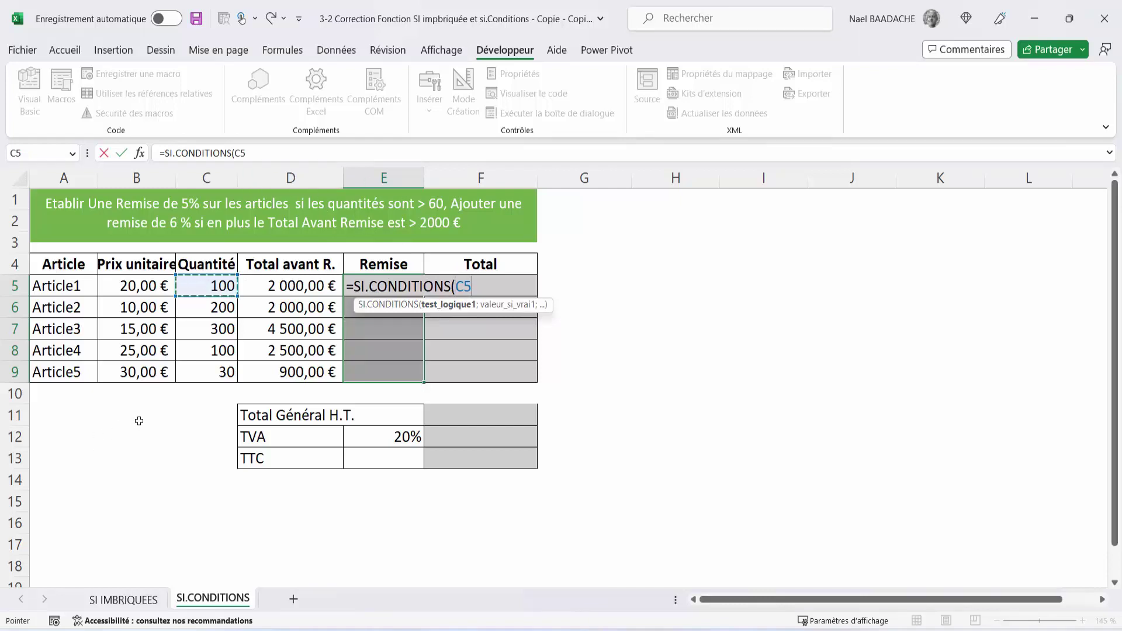
text(<)
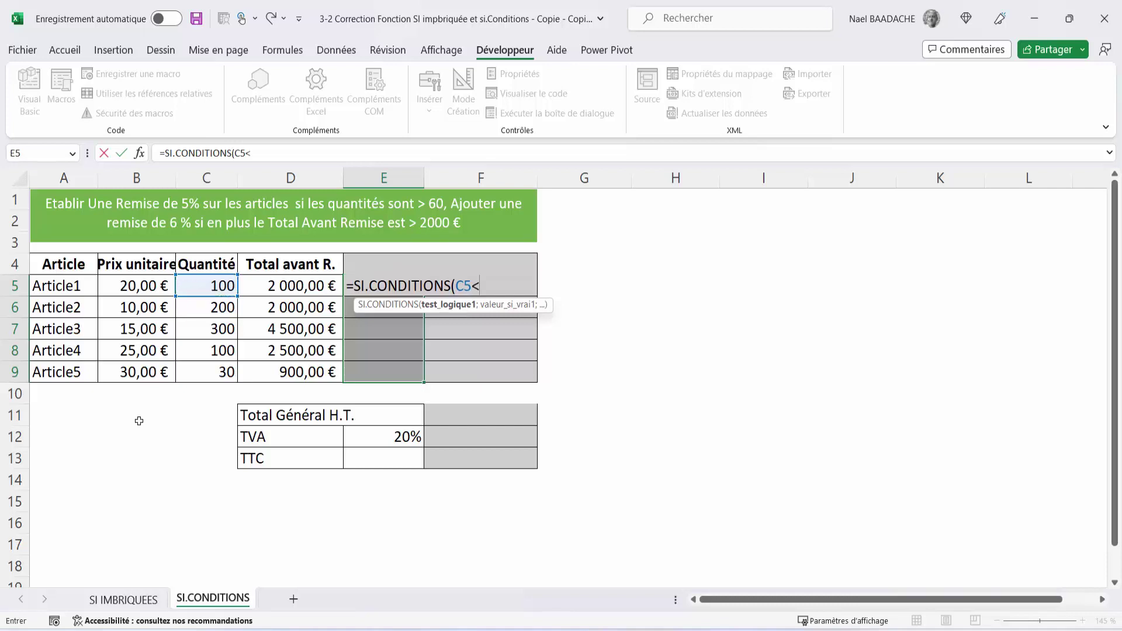
text(=60)
text(;)
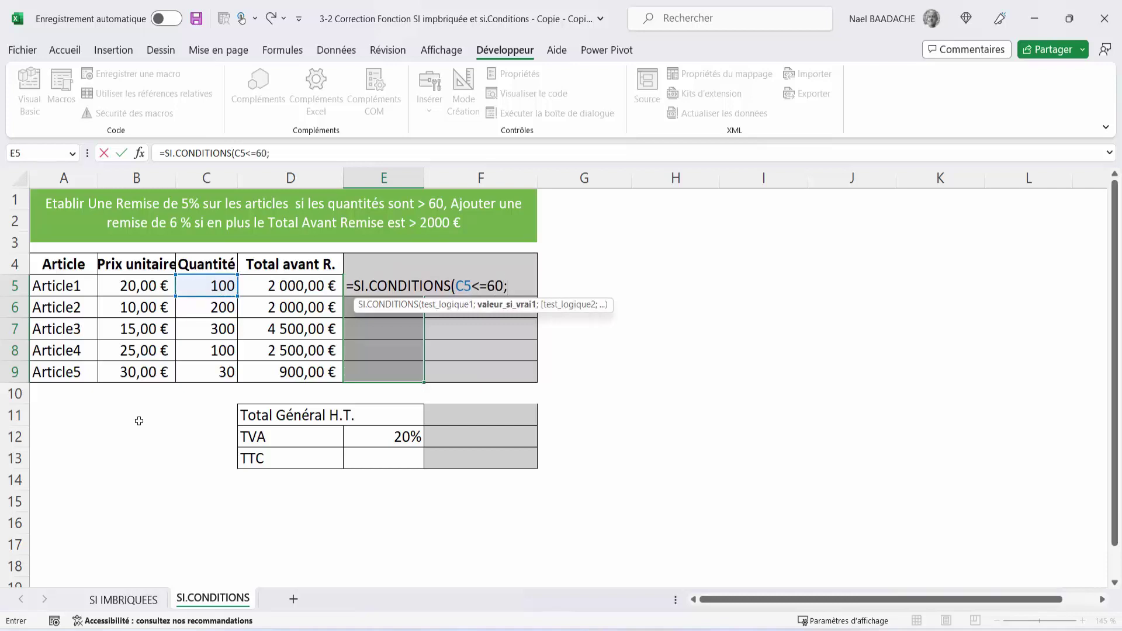
text("")
text(;)
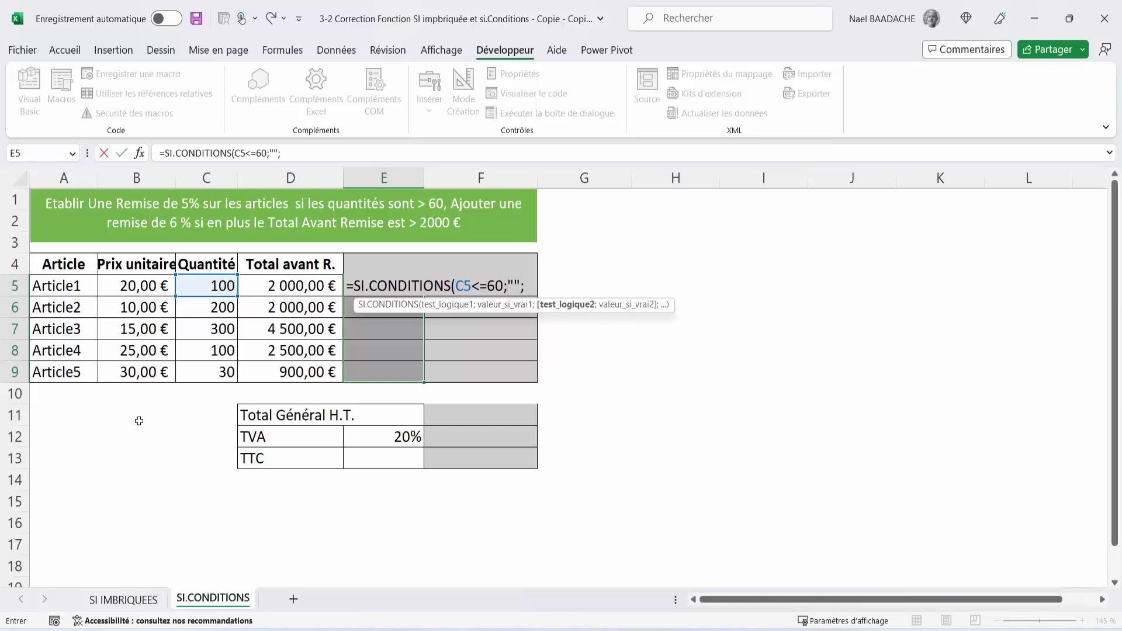
text(et()
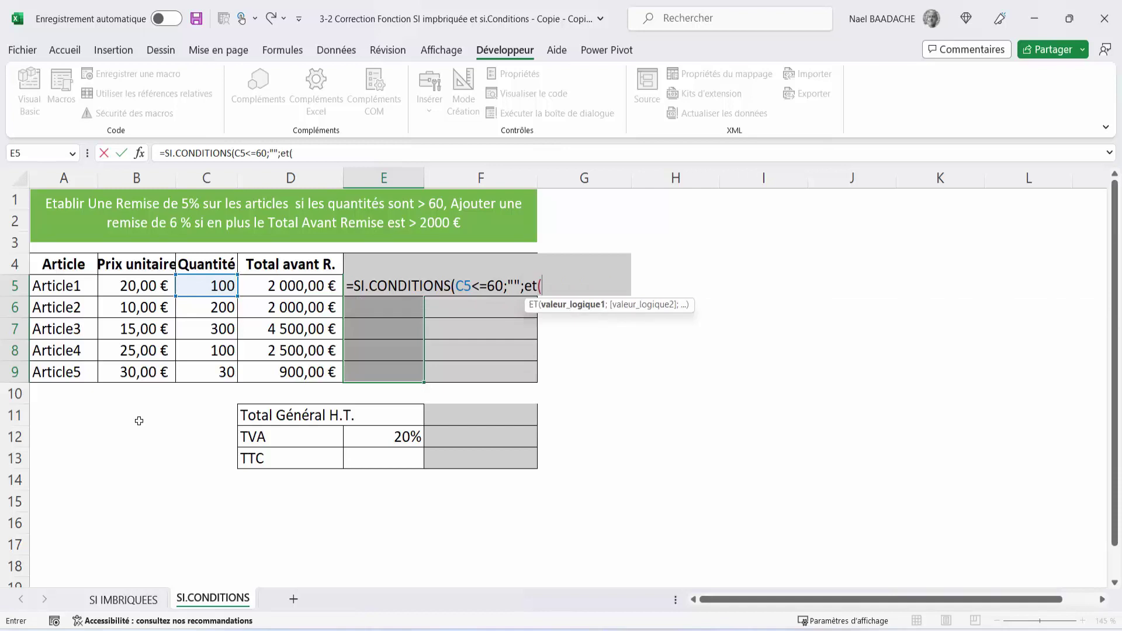
click(218, 286)
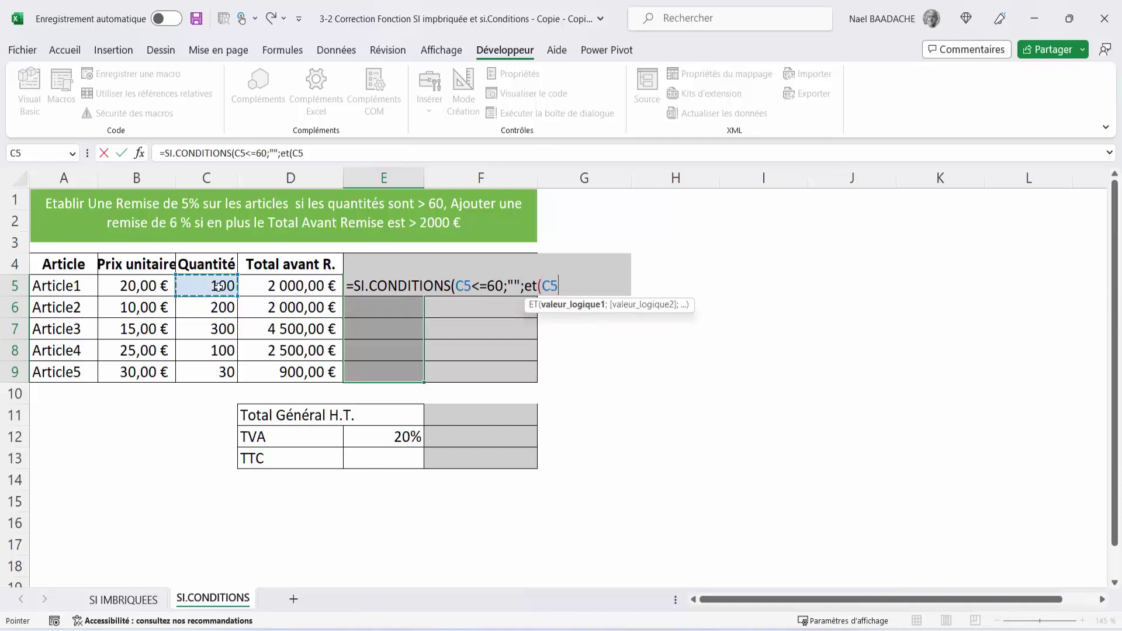
text(>)
text(5)
text(0)
text(;)
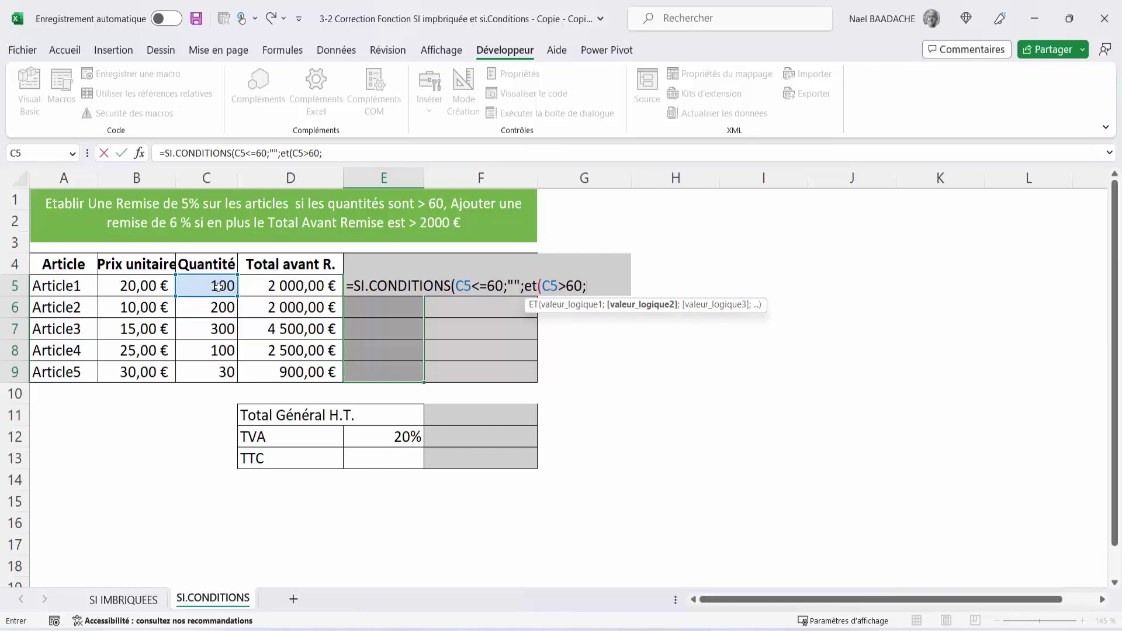
click(275, 288)
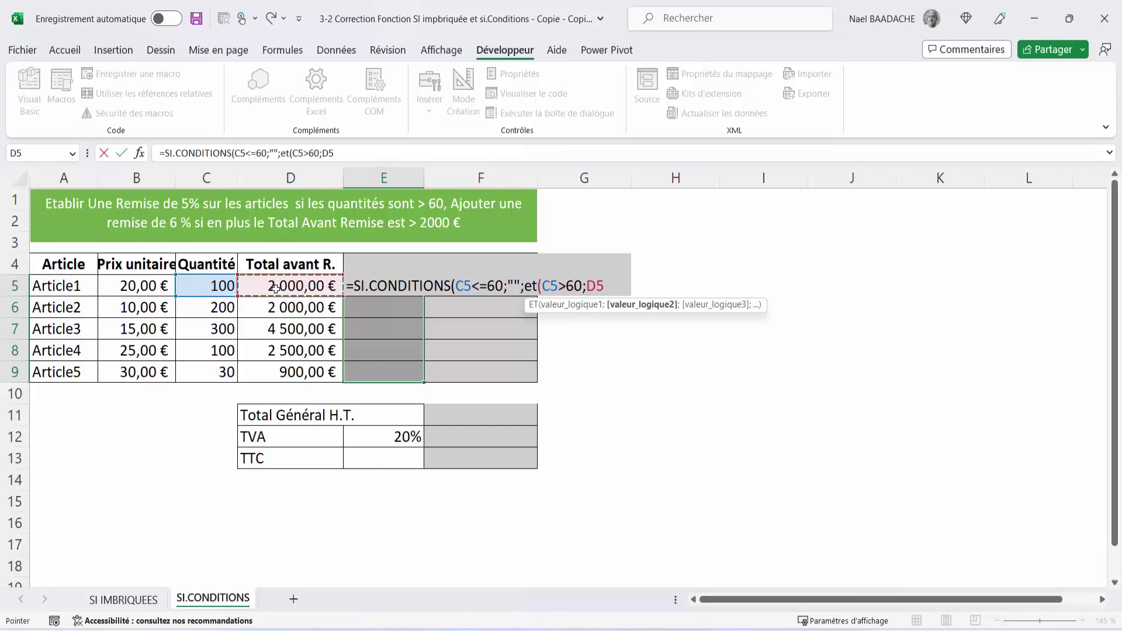
text(<=)
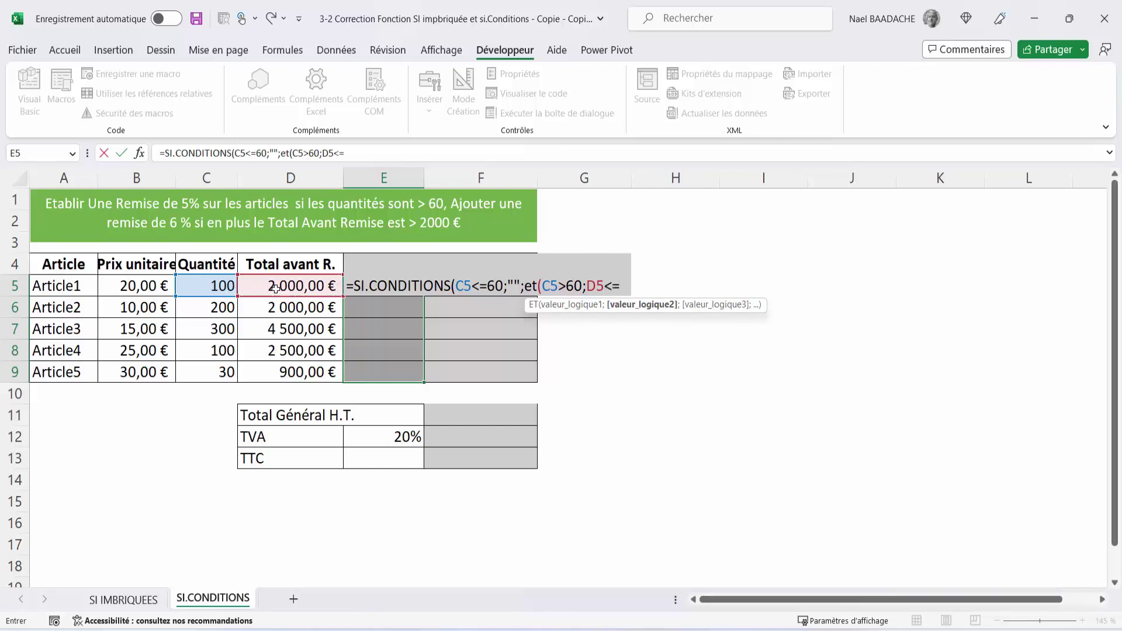
text(2000)
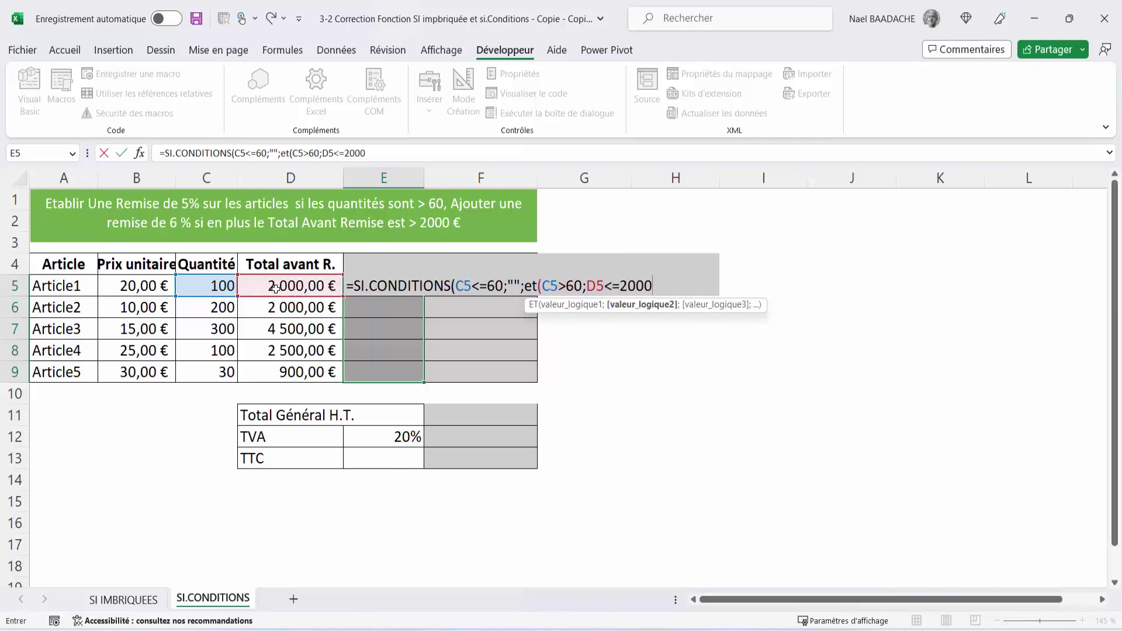
text())
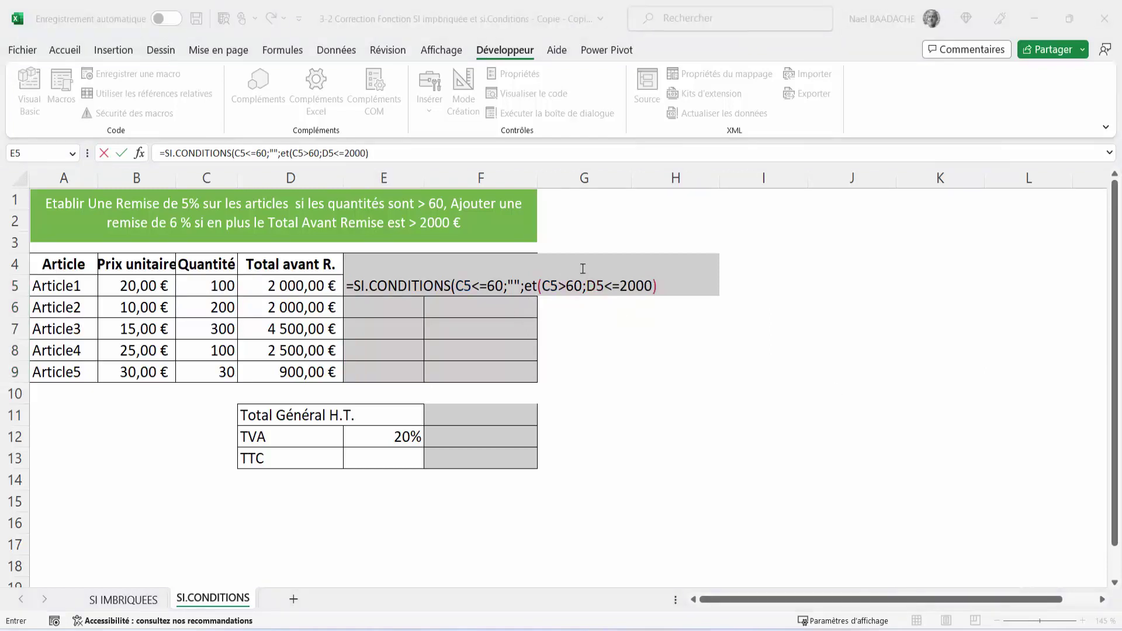
Add the D5*5% discount, then the 11% case for quantity over 60 and total over 2000
click(664, 289)
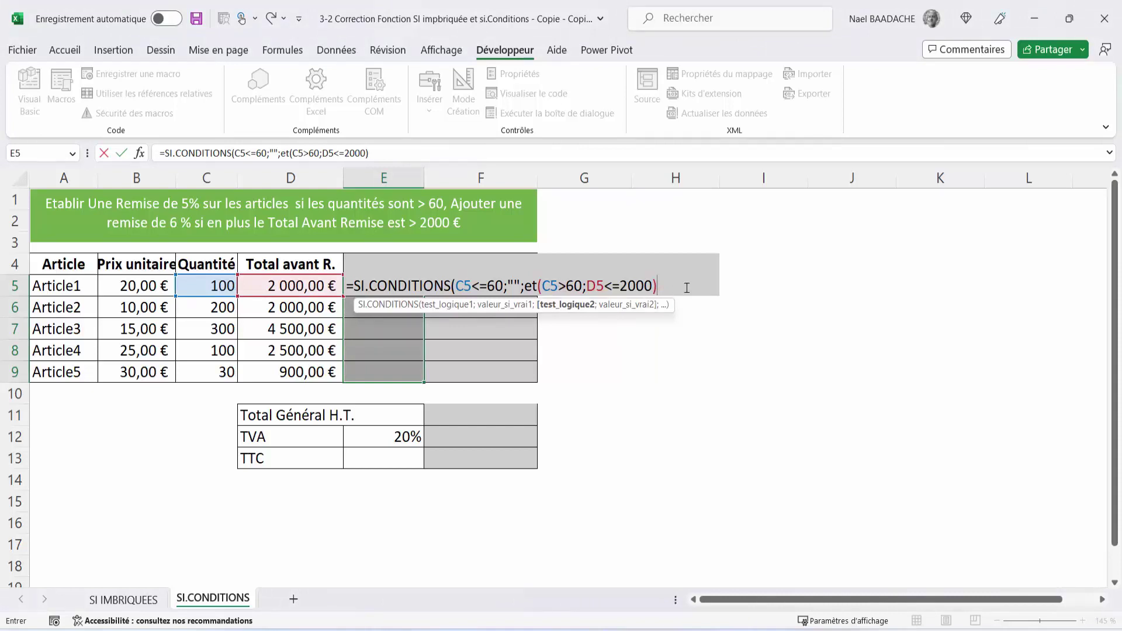
text(;)
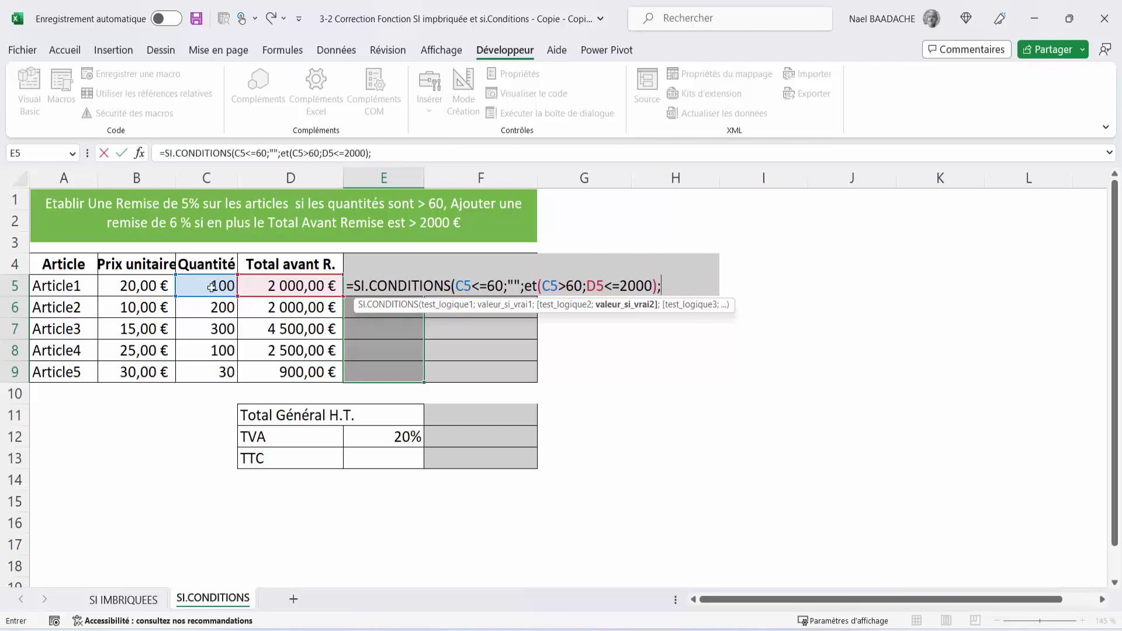
click(270, 287)
text(*)
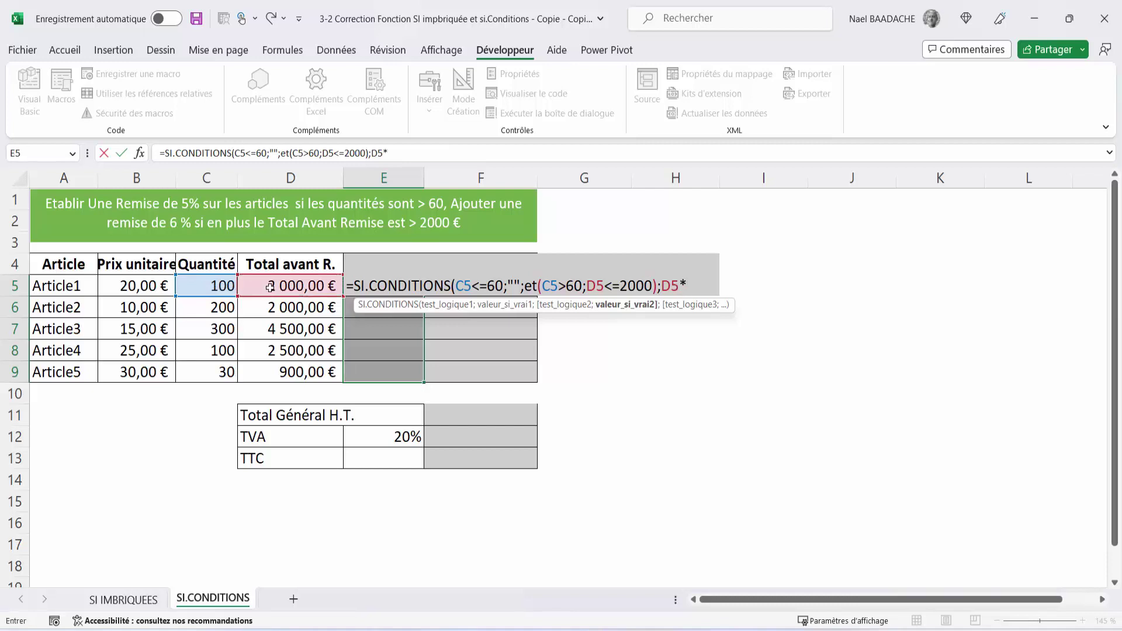
text(5)
text(%)
text(;)
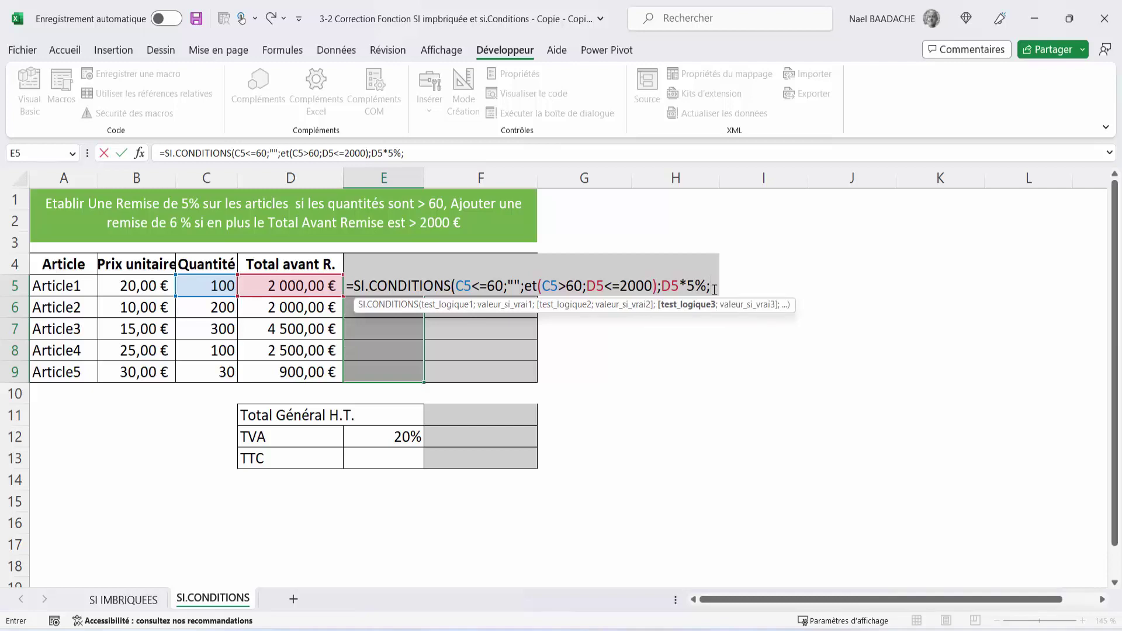
text(et()
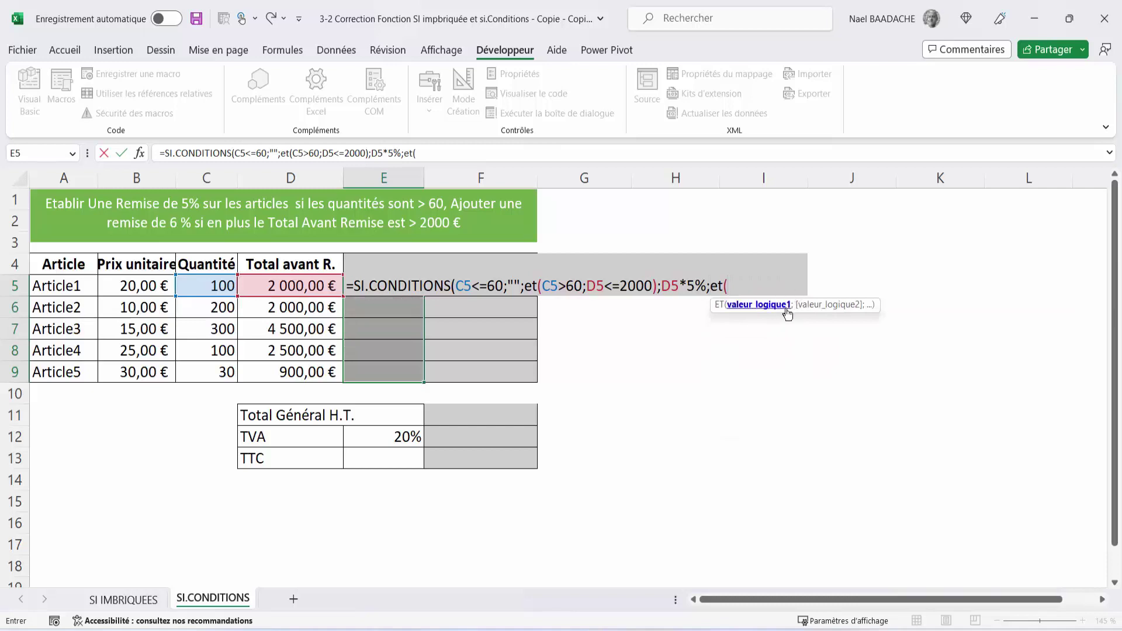
click(216, 287)
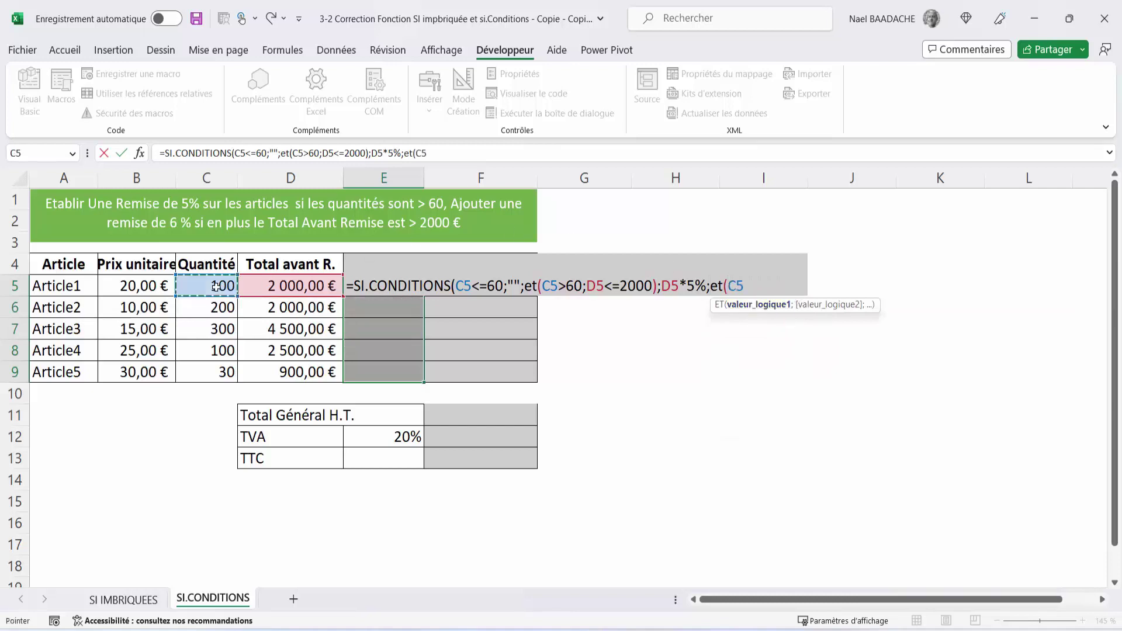
text(>)
text(60)
text(;)
click(255, 289)
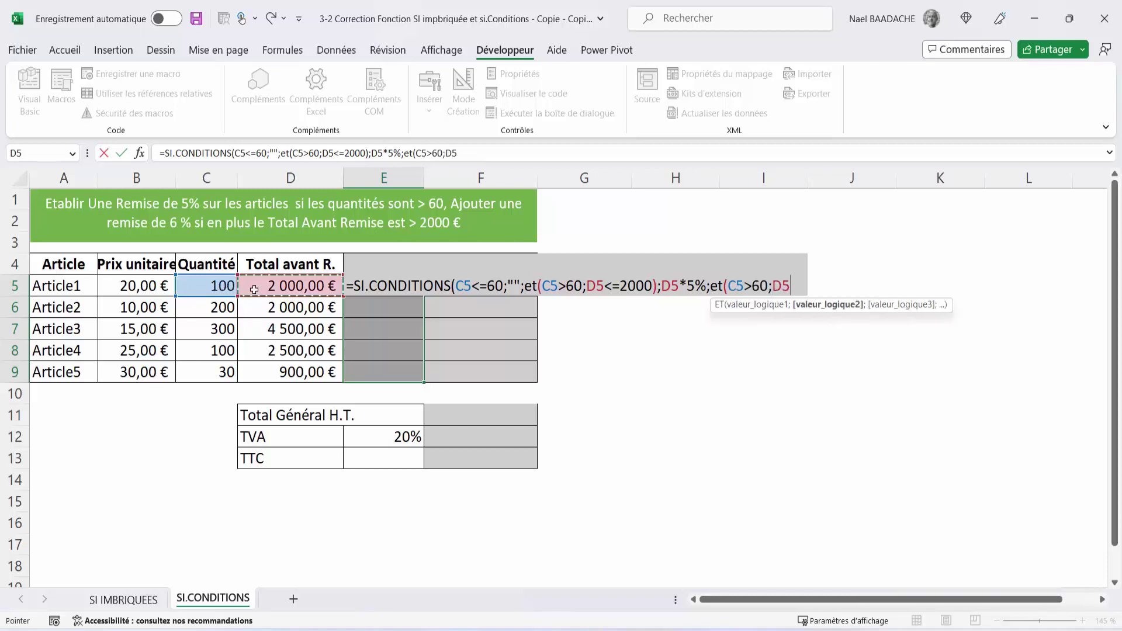
text(>)
text(2000)
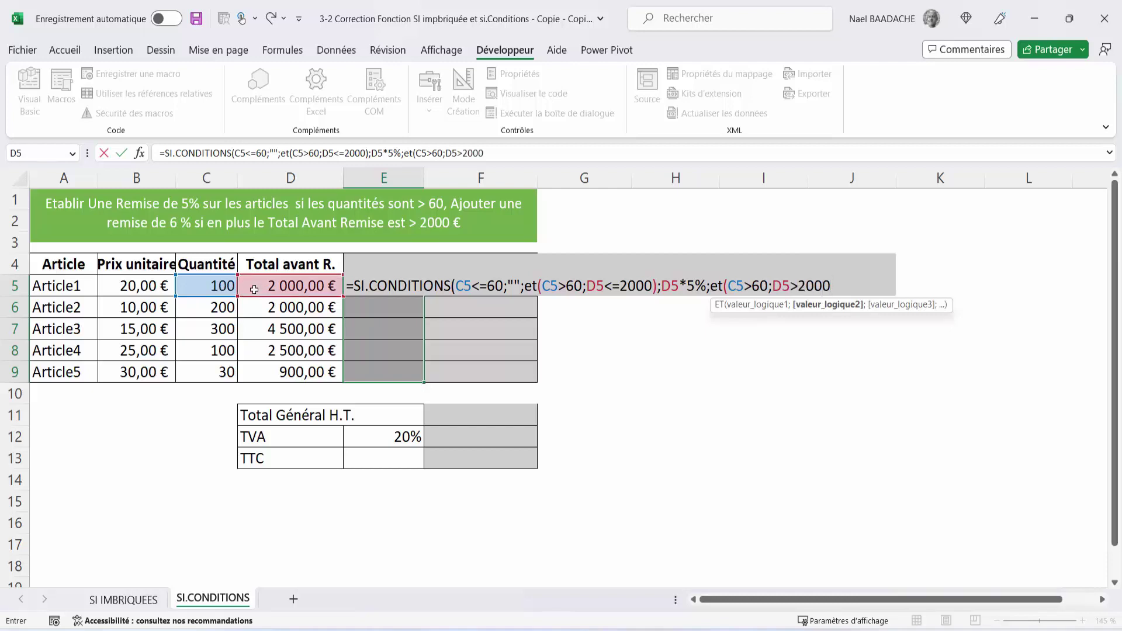
text())
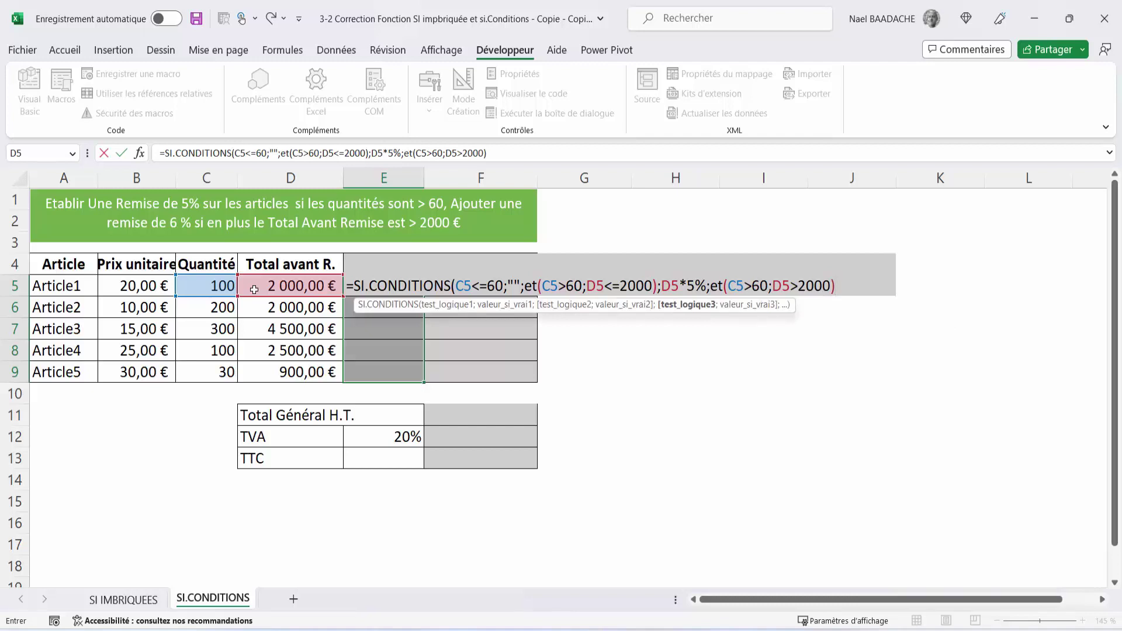
text(;)
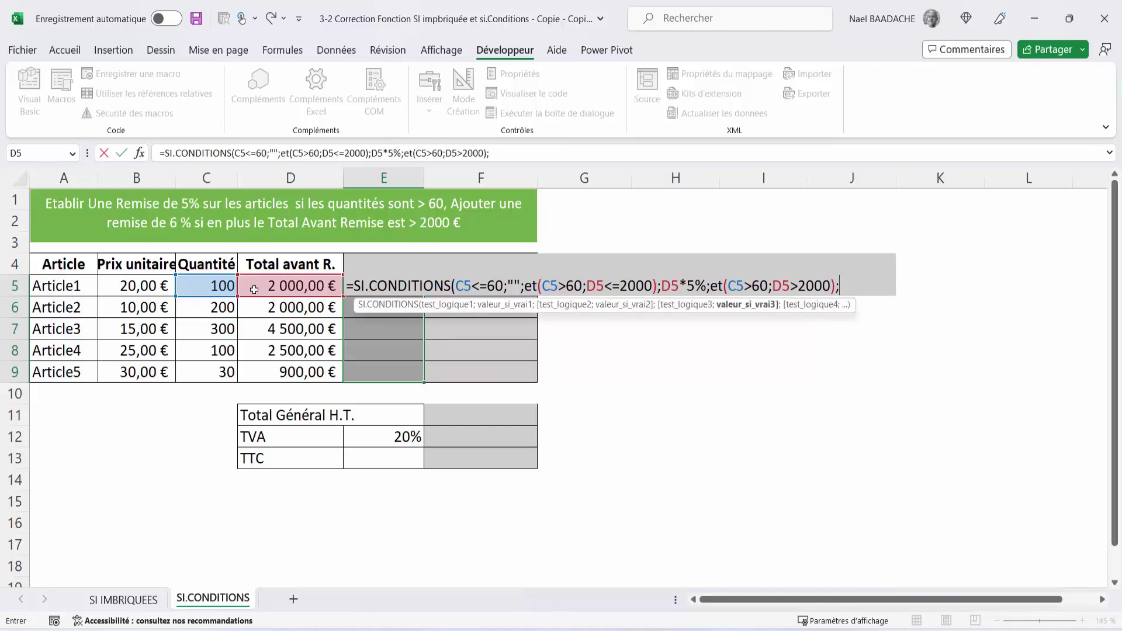
click(268, 290)
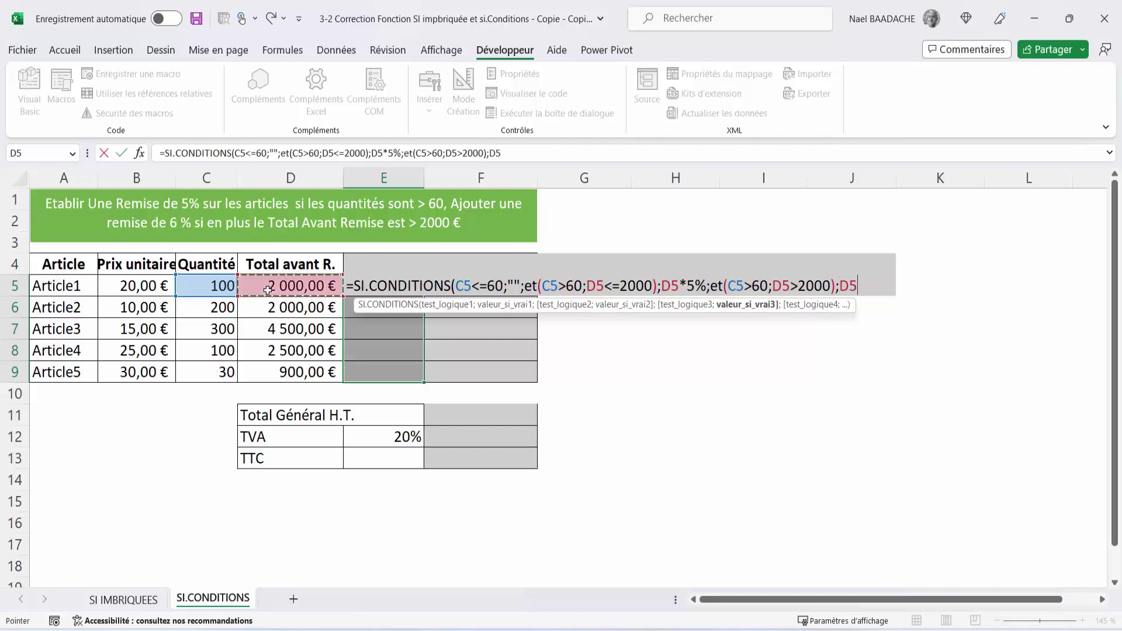
text(*)
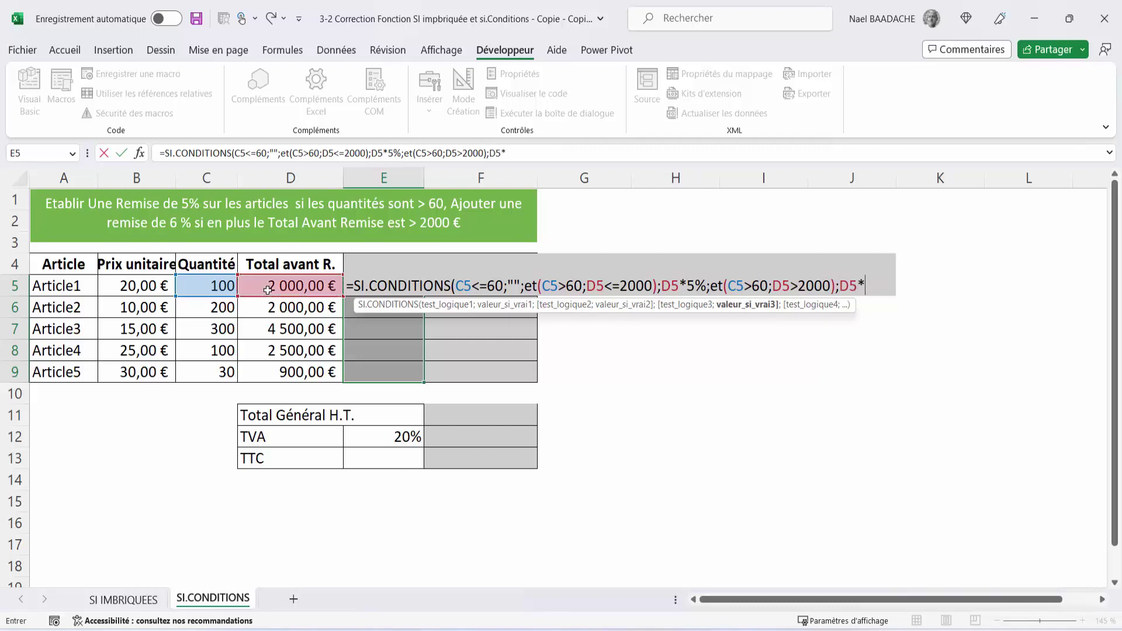
text(11)
text(%)
text())
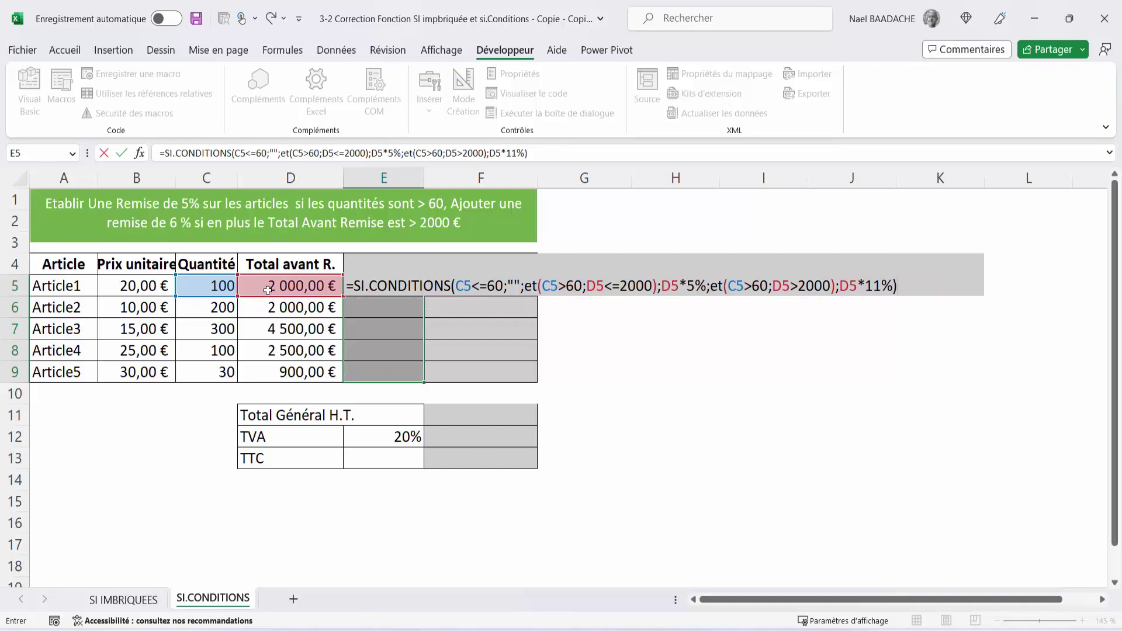
Commit the discounts to E5:E9, fill totals F5:F9 with =D5-E5, and inspect Article5's #VALEUR!
key(ctrl+Return)
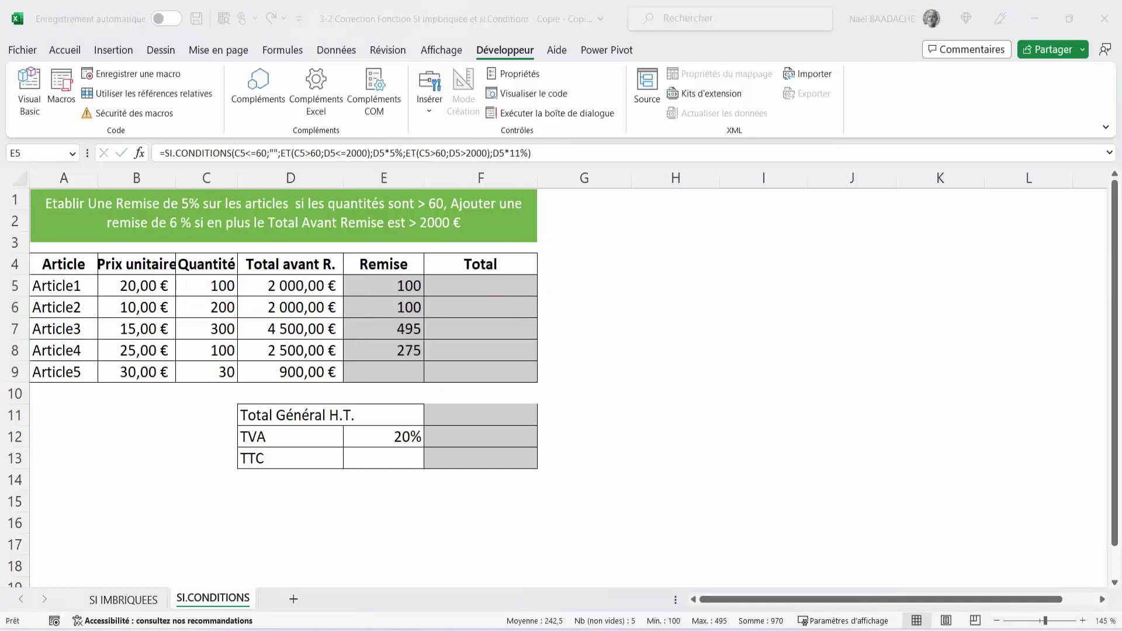
drag(494, 290, 492, 378)
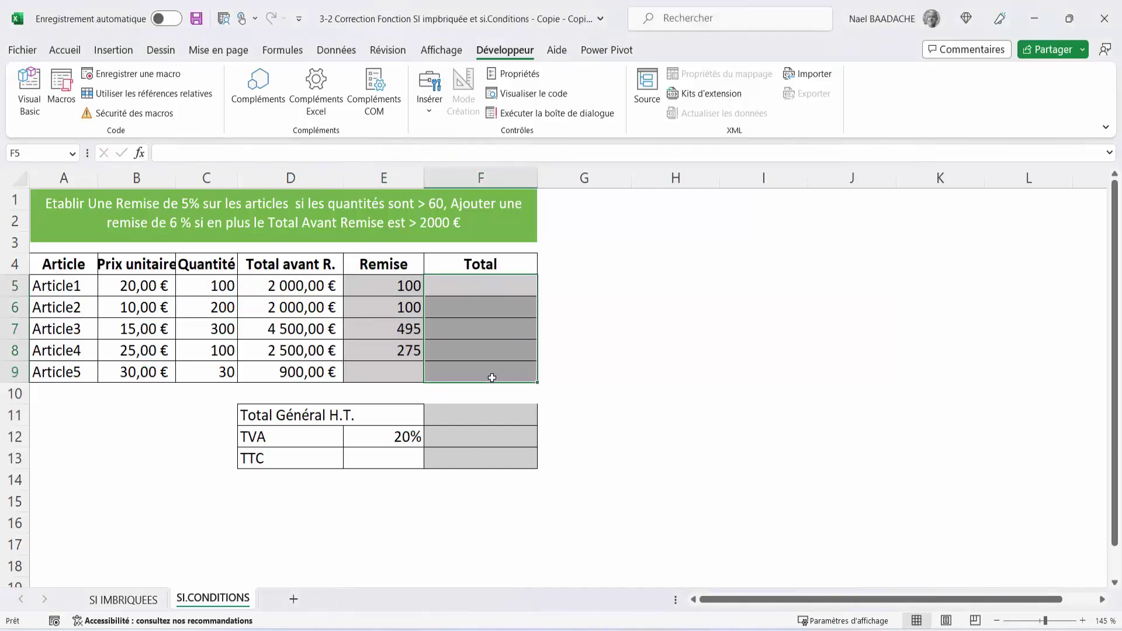
text(=)
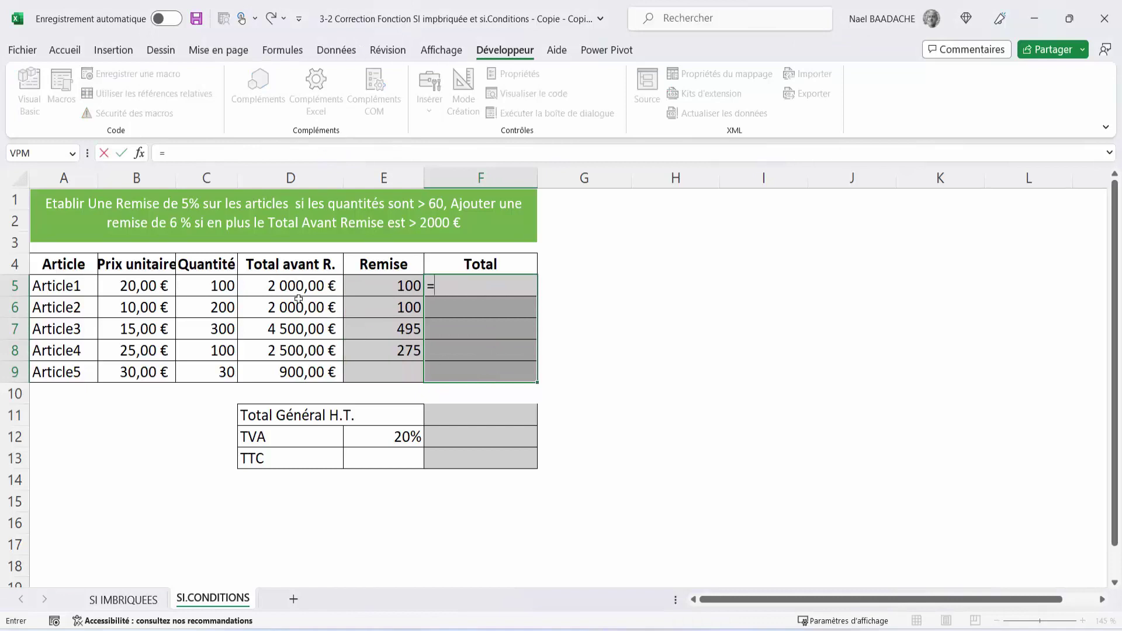
click(292, 289)
text(-)
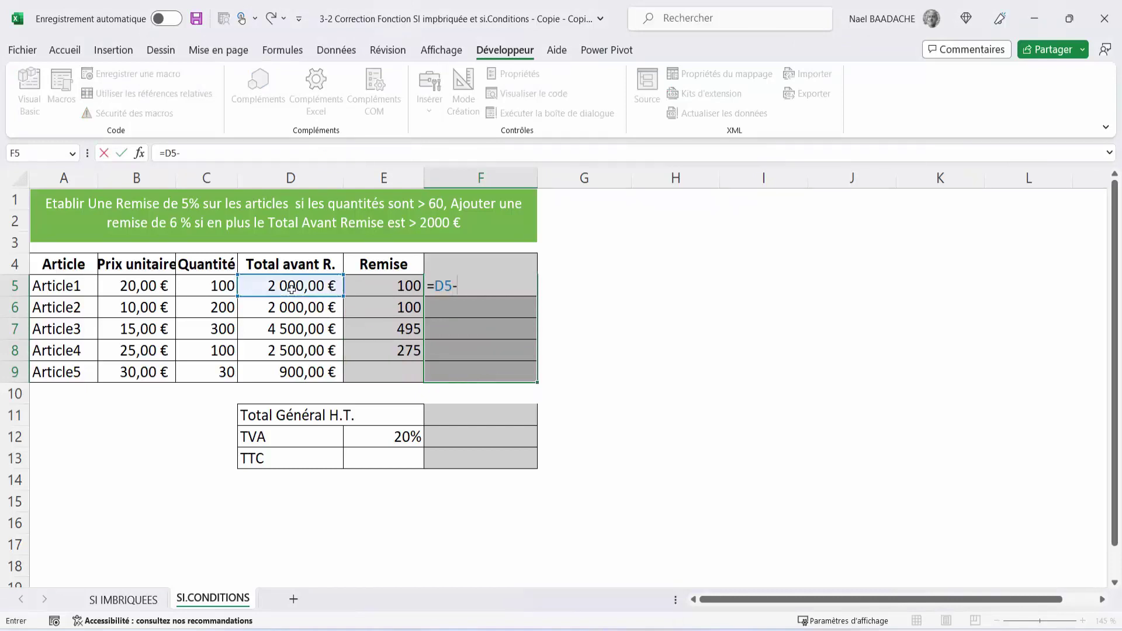
click(397, 288)
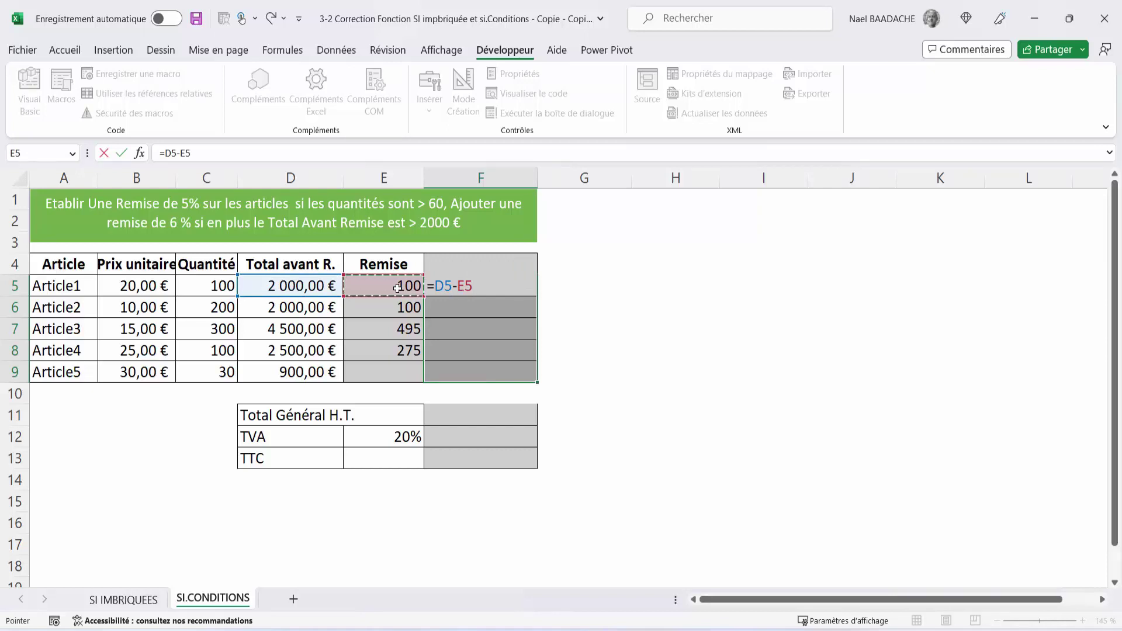
key(ctrl+Return)
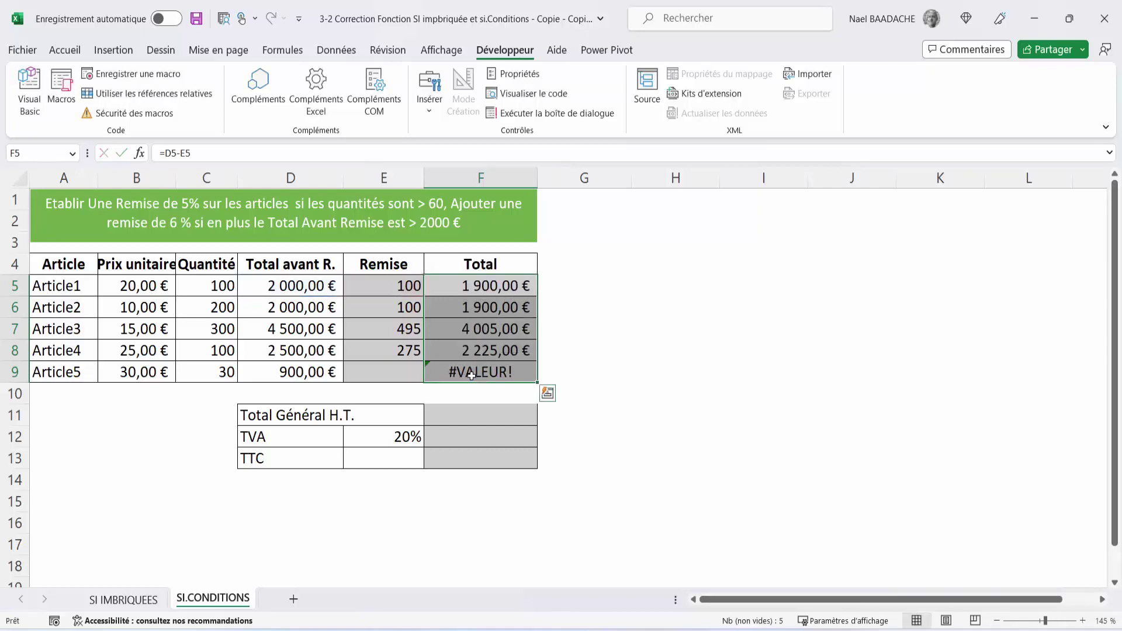
click(471, 376)
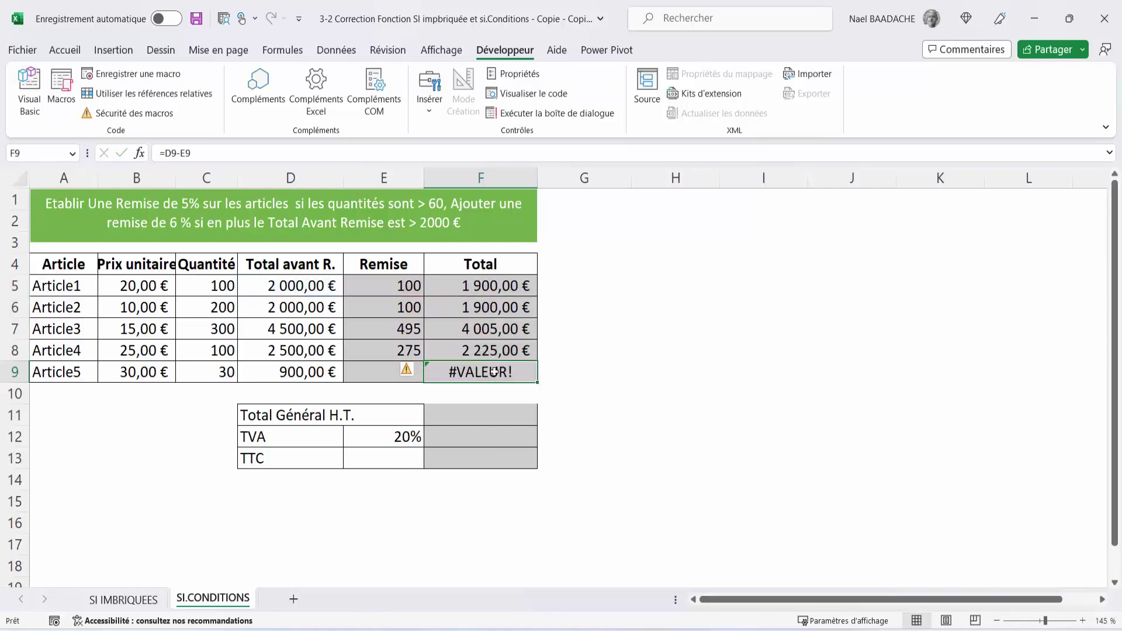
click(383, 373)
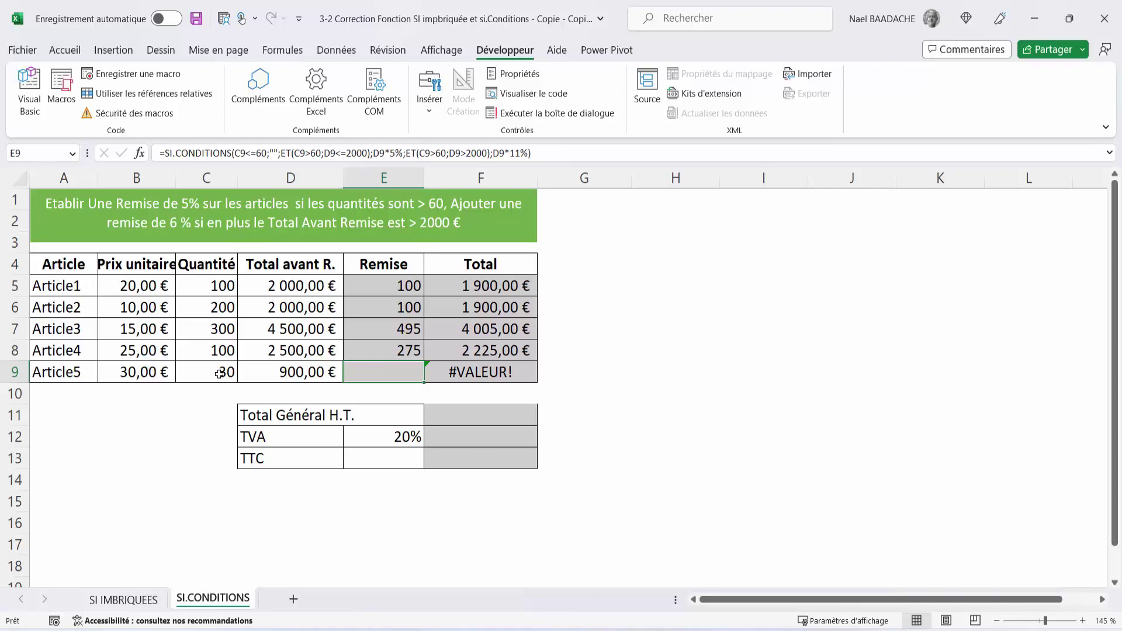
Rewrite the Total formulas in F5:F9 as =SIERREUR(D5-E5;"") so Article5 shows blank
click(479, 287)
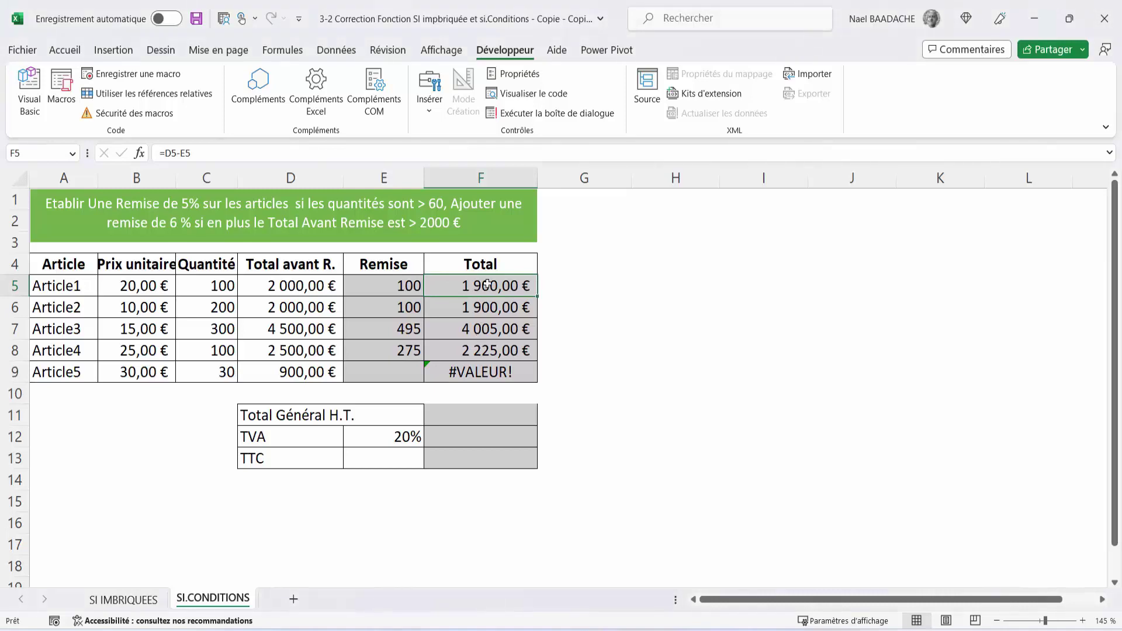
drag(488, 285, 487, 369)
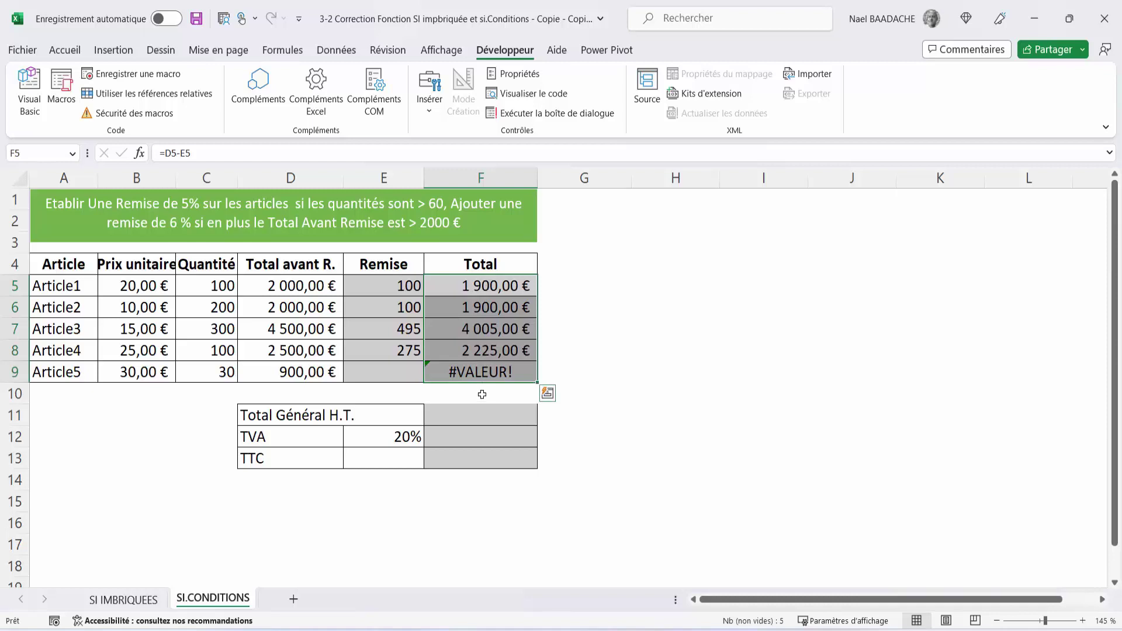
key(F2)
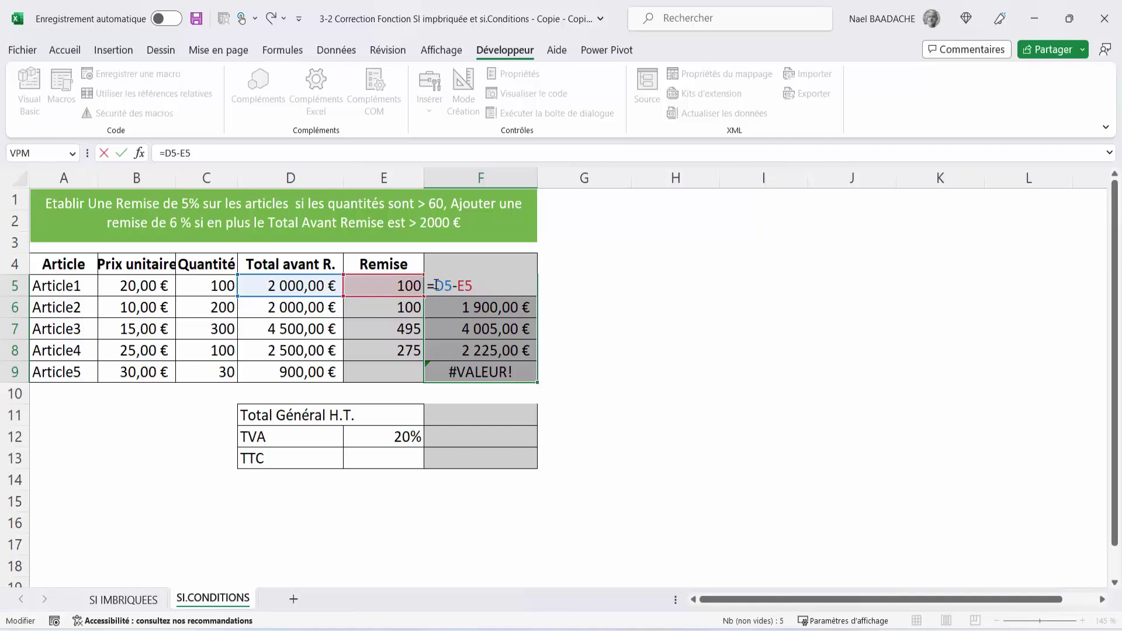
click(436, 284)
text(sierreur)
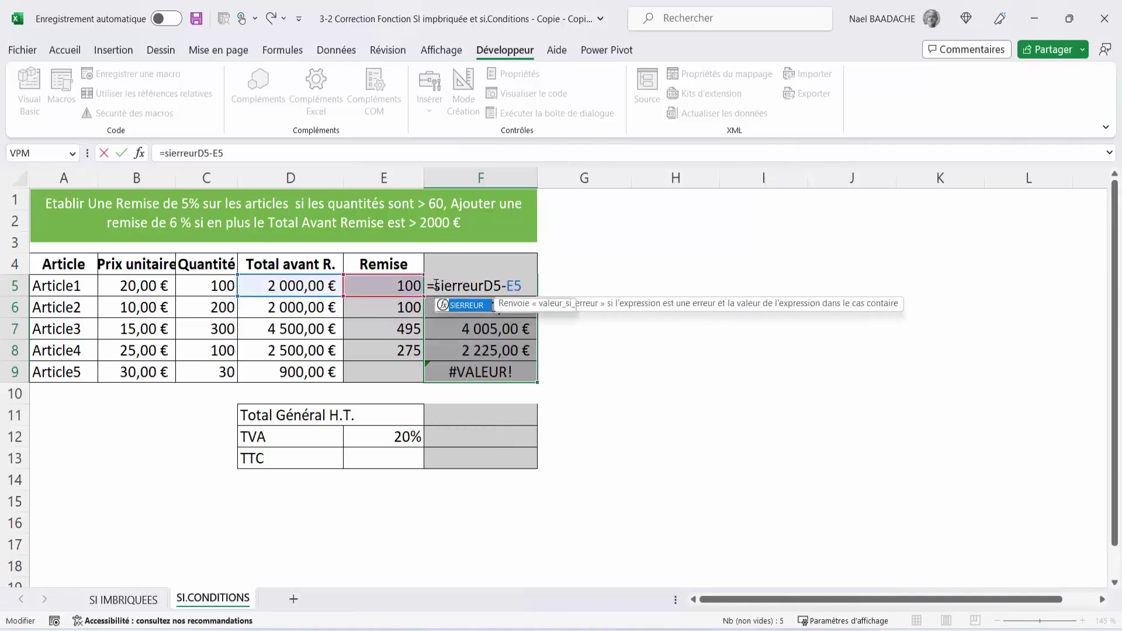
text((D5-E5)
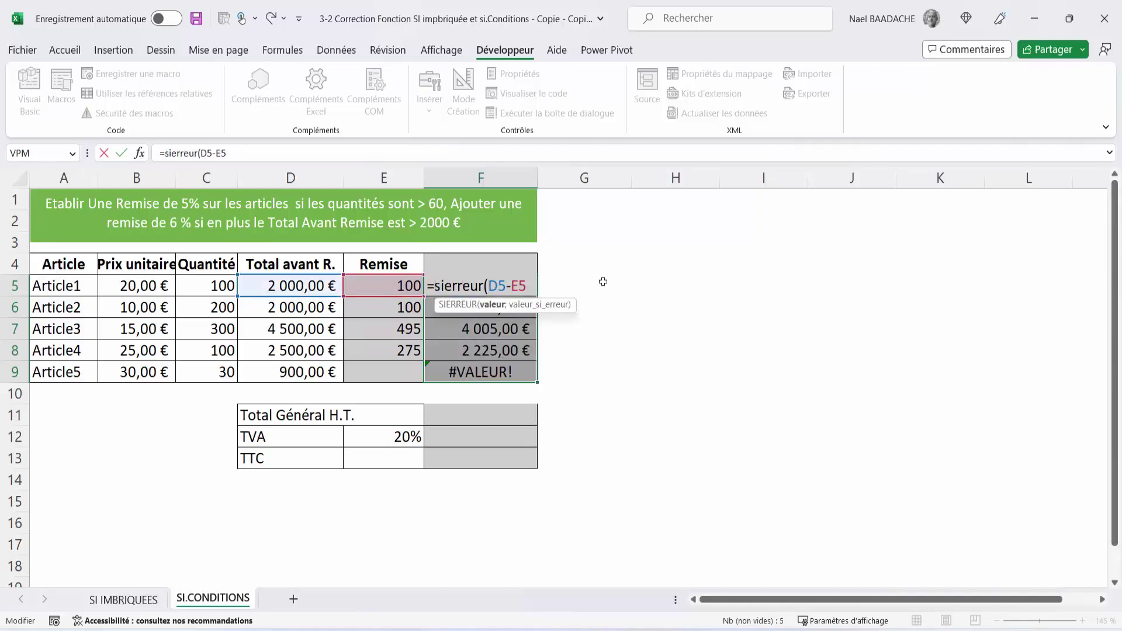
text(;)
text("")
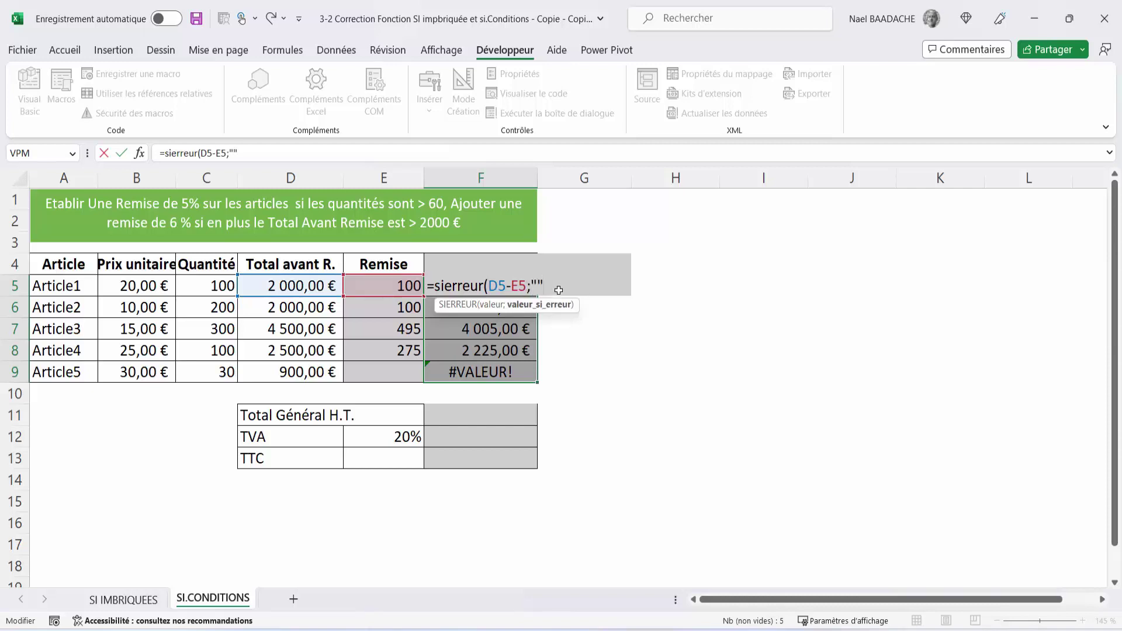
text())
key(ctrl+Return)
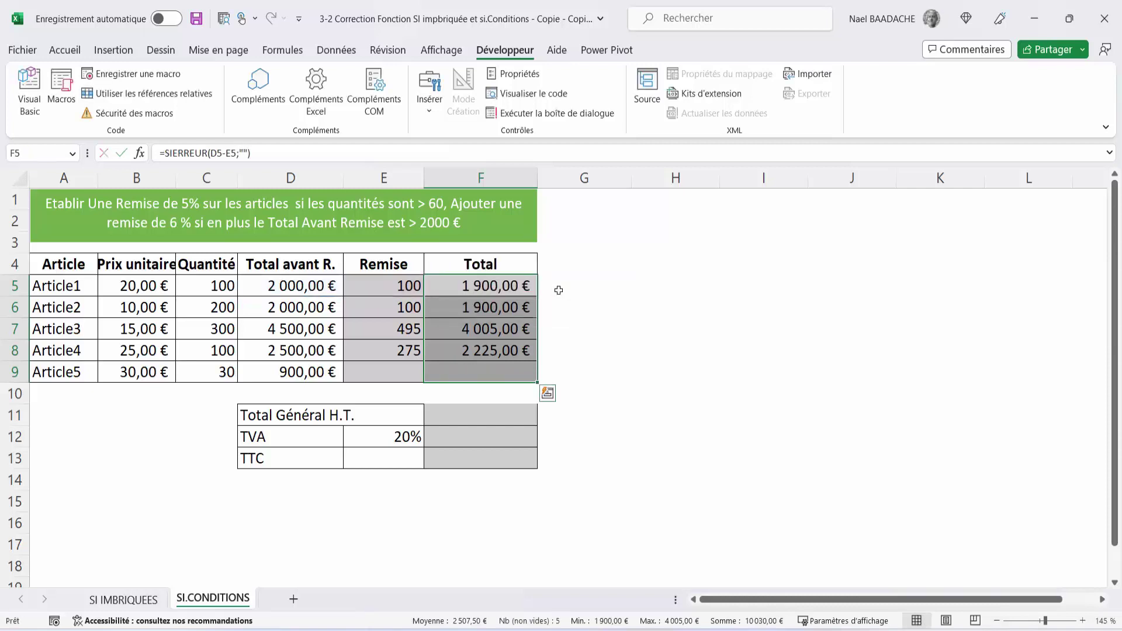
Sum F5:F9 into F11 for a Total Général H.T. of 10 030,00 €
click(498, 423)
text(=)
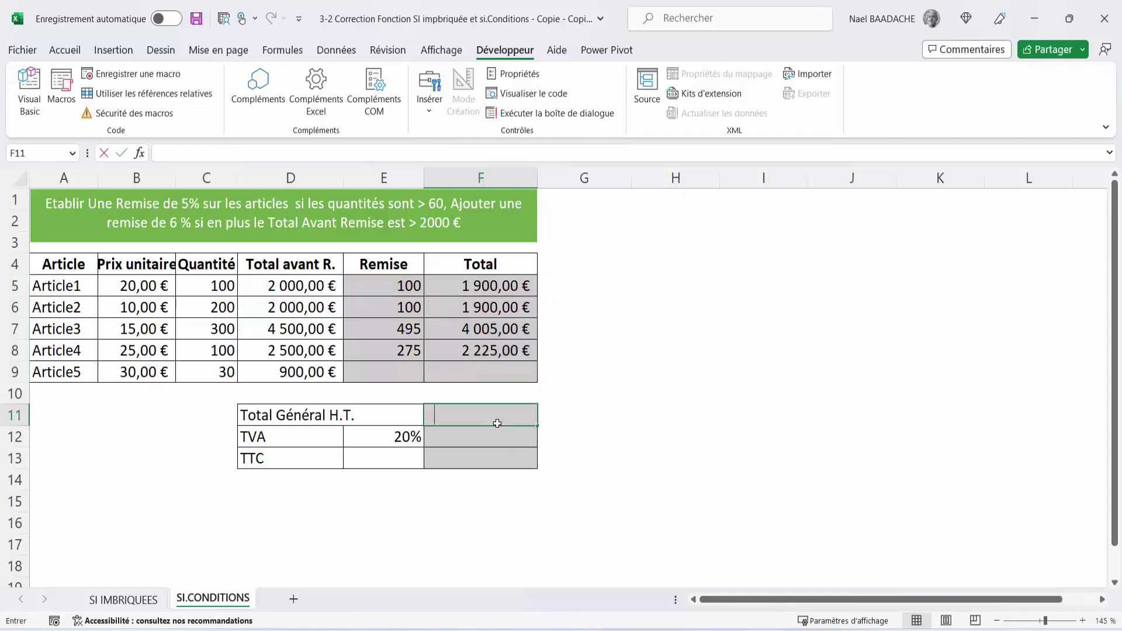
text(somme()
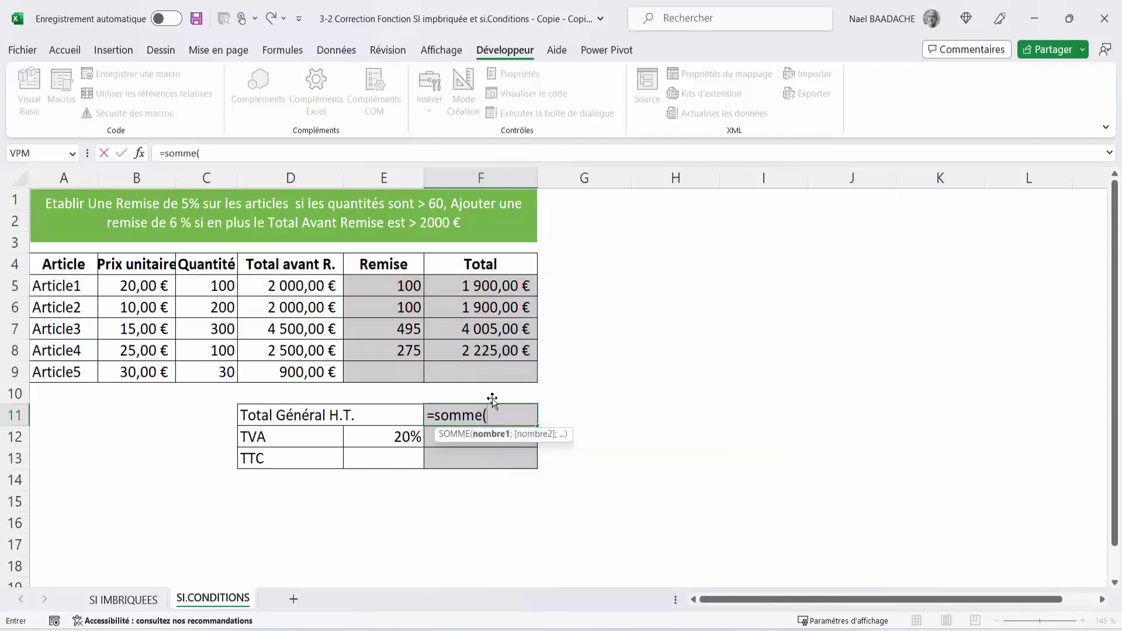
drag(479, 285, 479, 377)
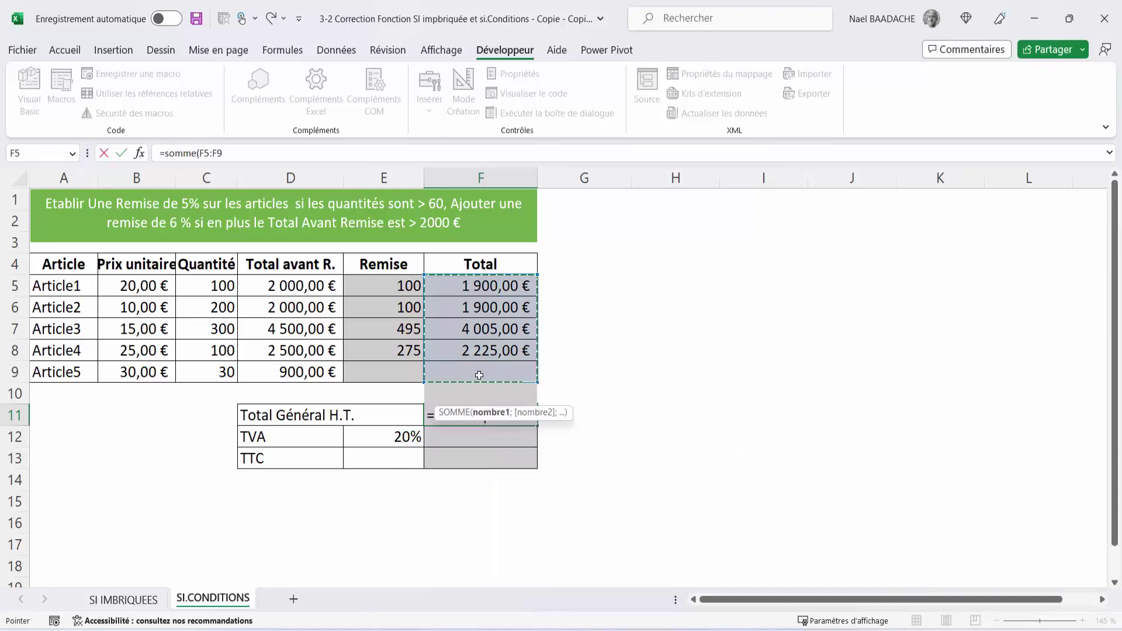
key(Return)
Compute the TVA in F12 as =F11*E12, giving 2 006,00 € at 20%
text(=)
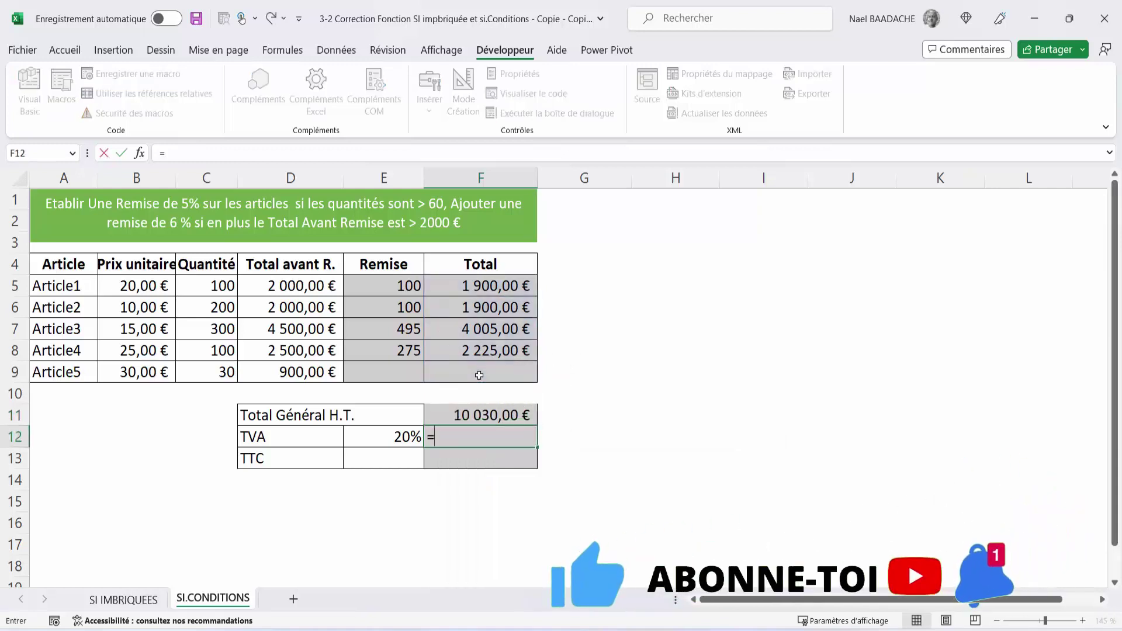
click(482, 417)
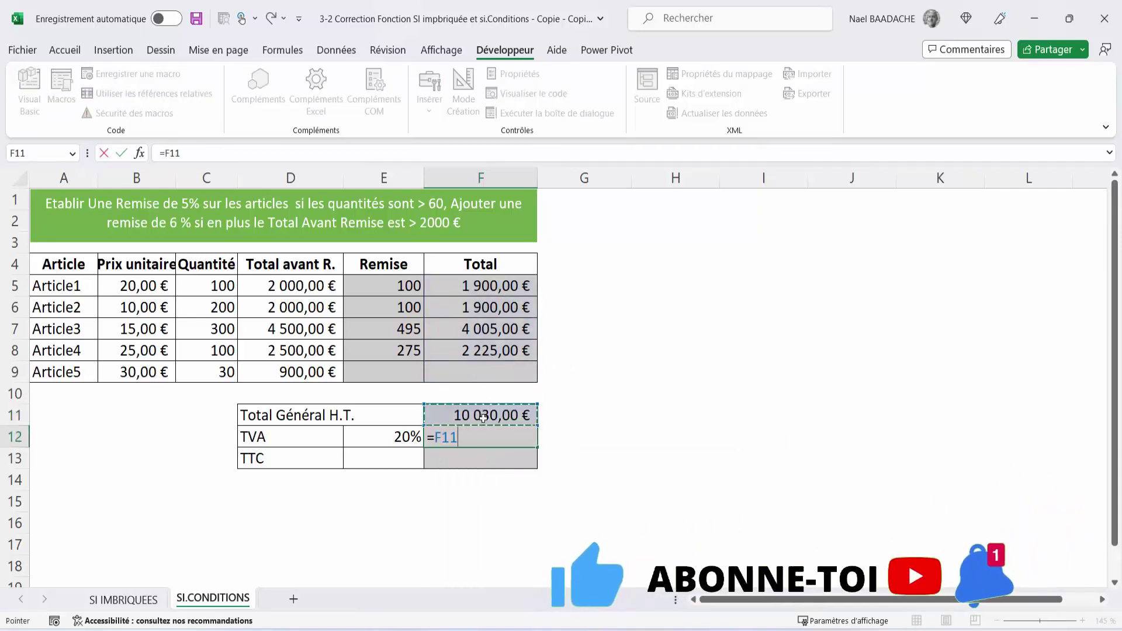
text(*)
click(402, 437)
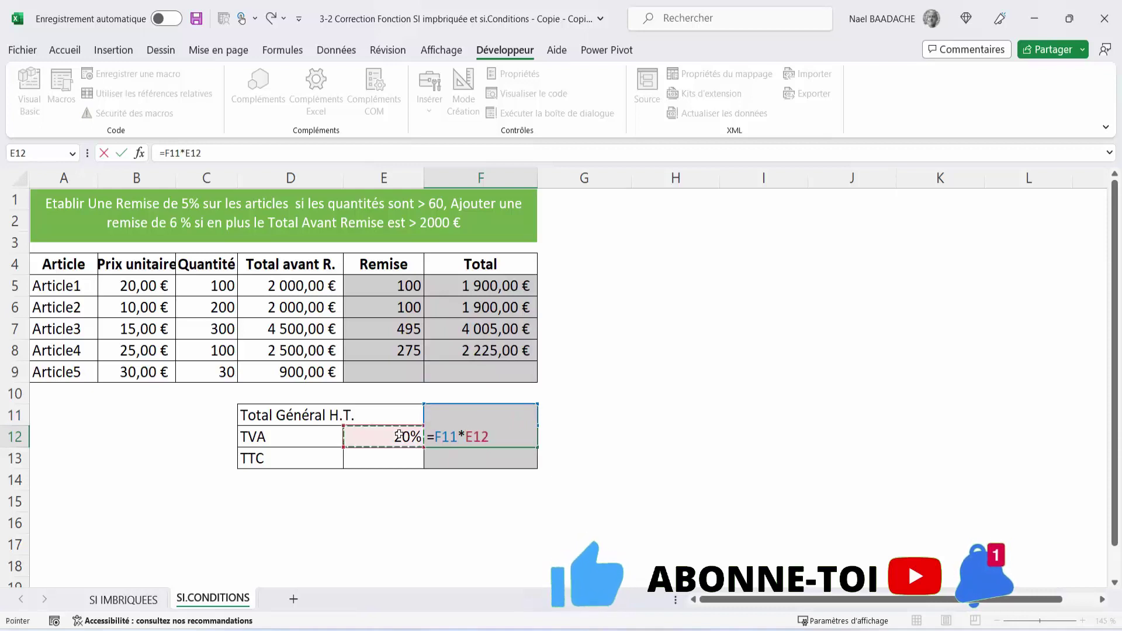
key(Return)
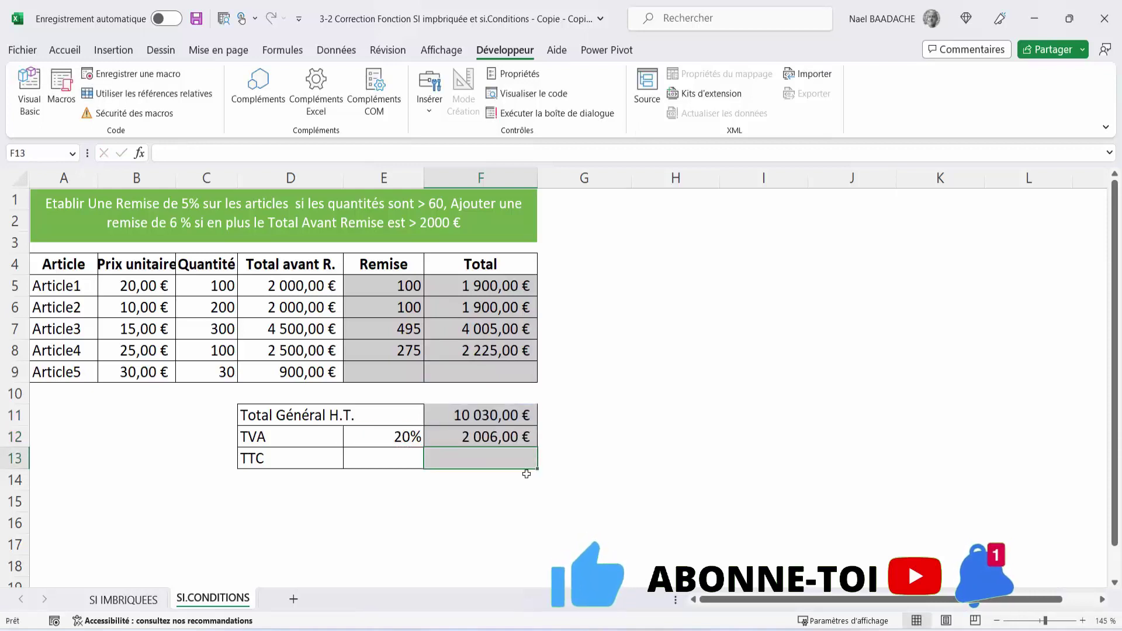
Enter =F11+F12 in F13 for a TTC of 12 036,00 €
text(=)
click(479, 413)
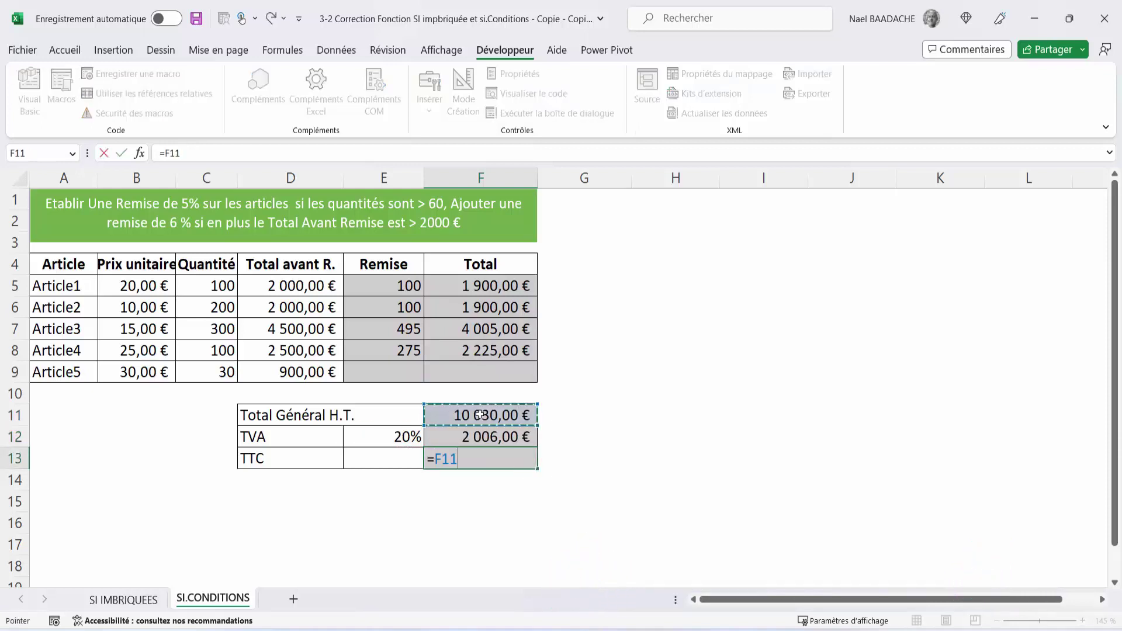
text(+)
click(401, 437)
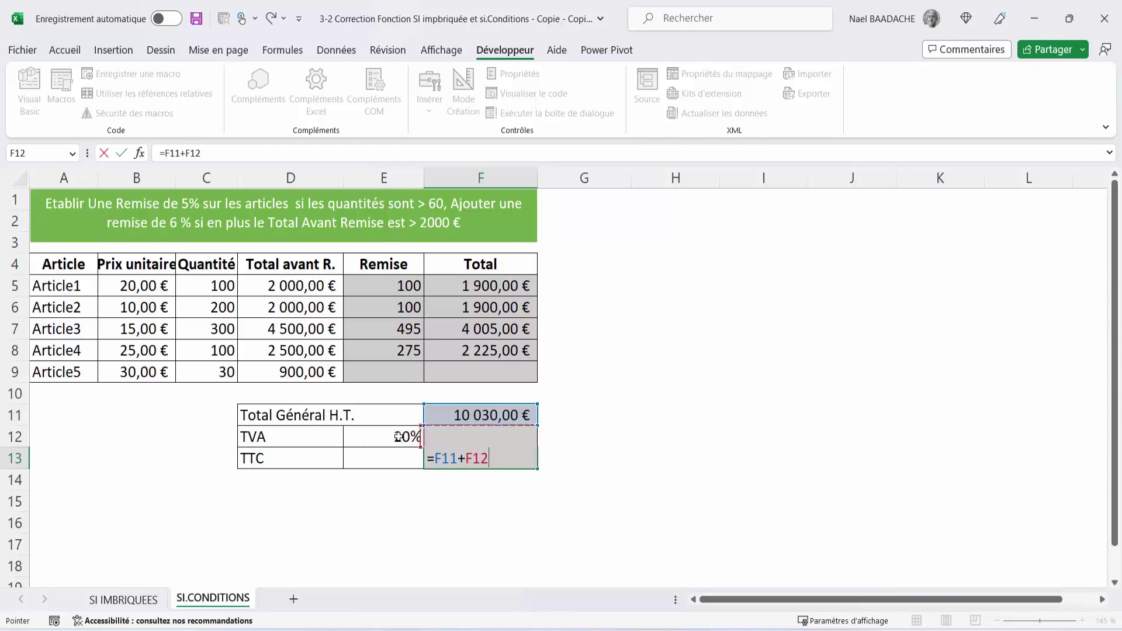
key(Return)
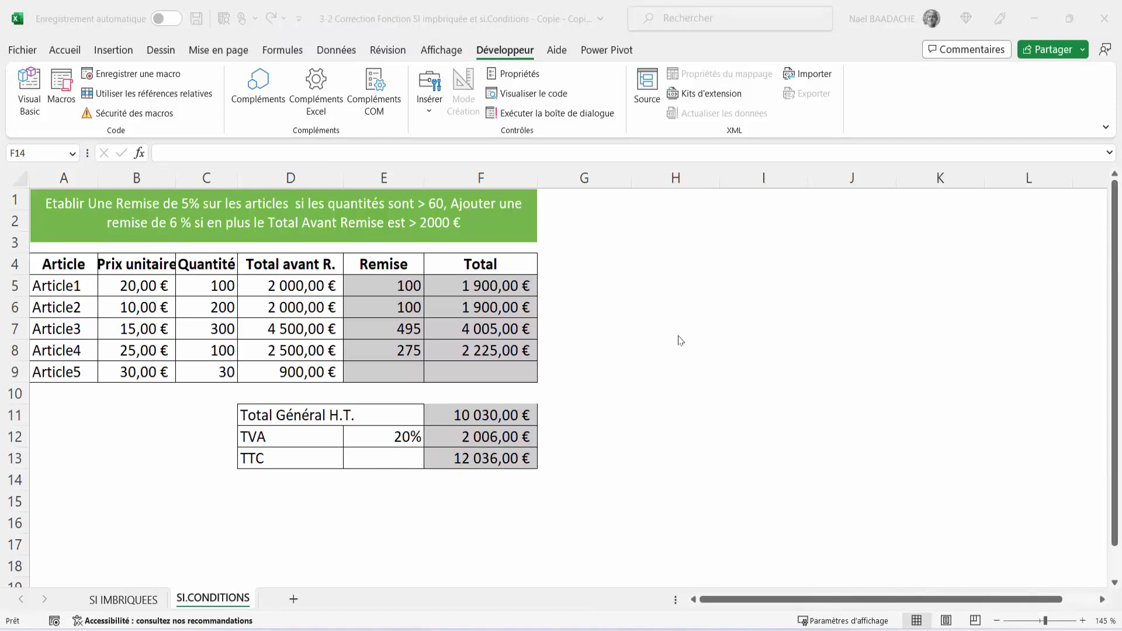
click(667, 352)
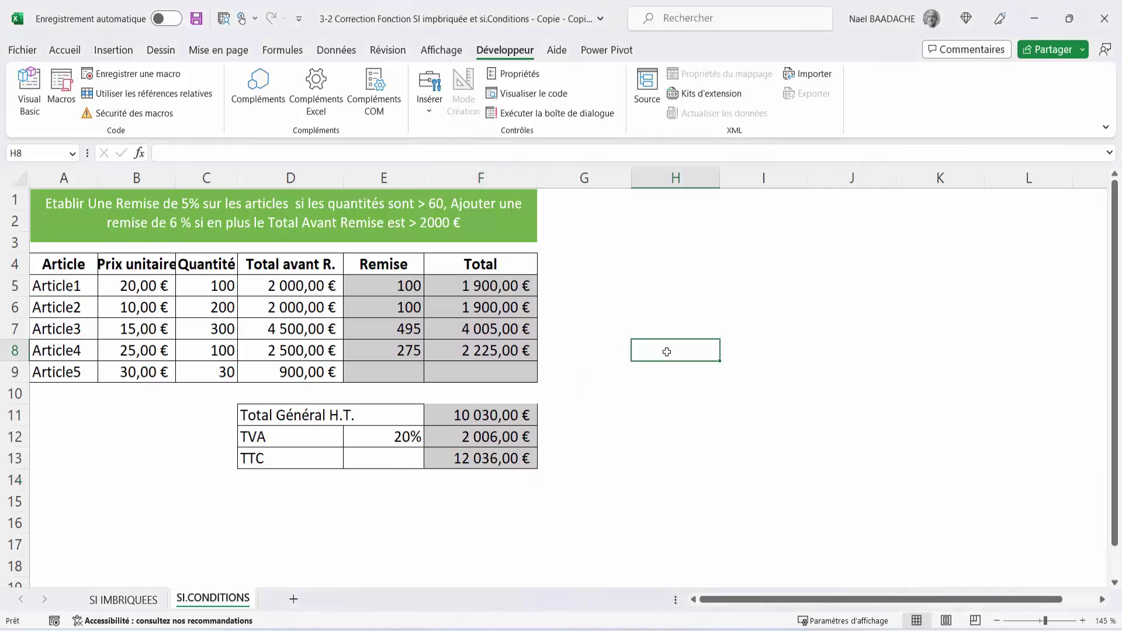